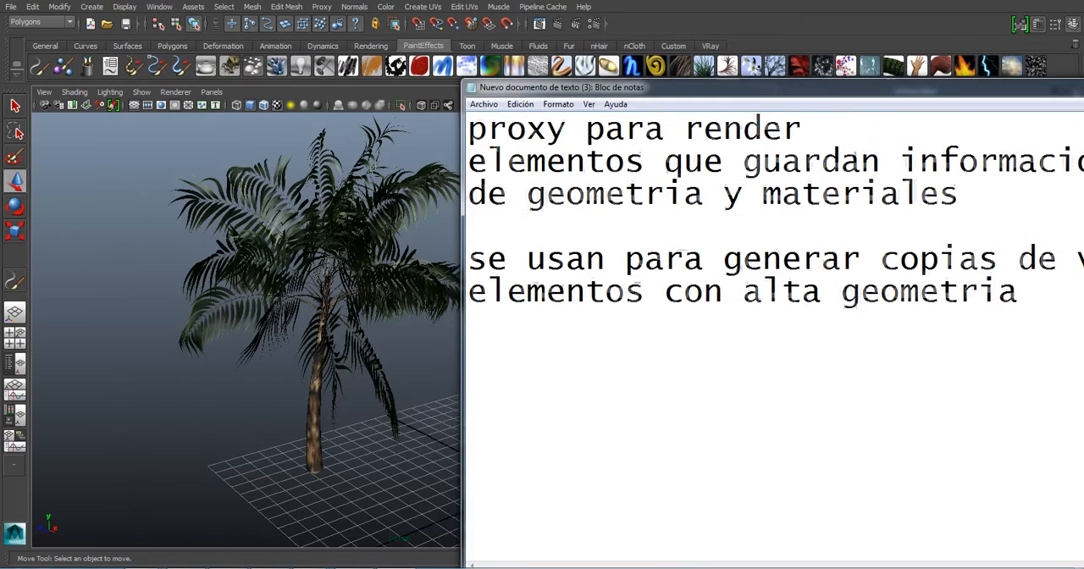
- Move the Notepad window with the proxy notes aside to uncover the palm and switch to Maya
left_click_drag(763, 88, 754, 86)
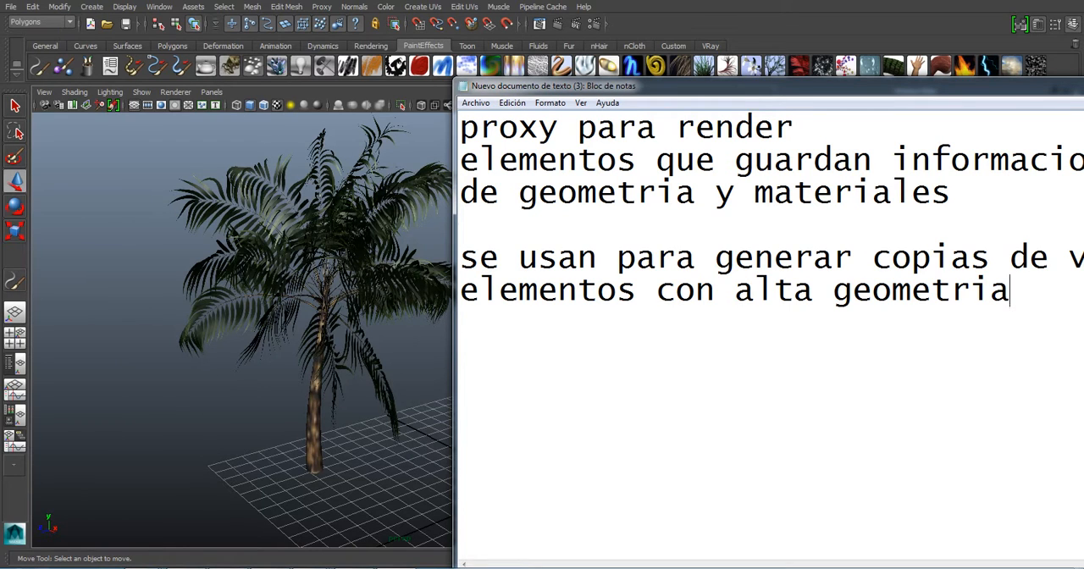
left_click_drag(754, 86, 666, 84)
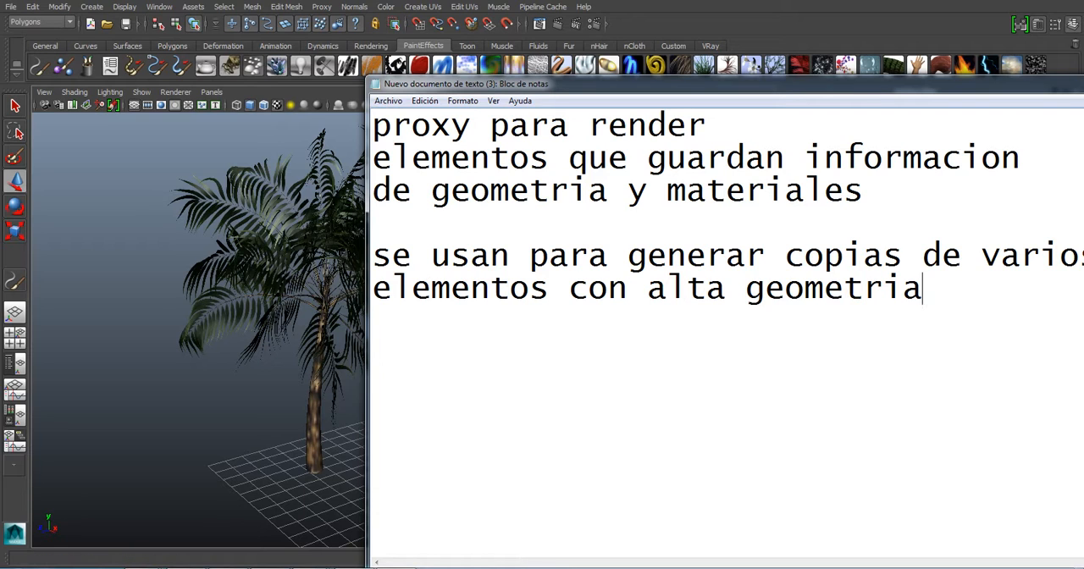
key("alt+Tab")
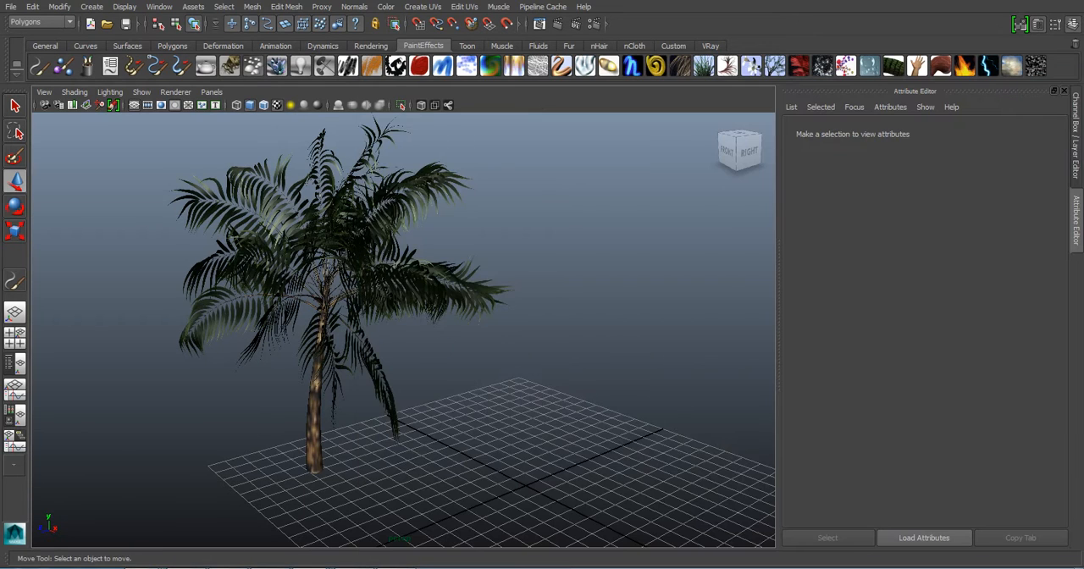
- Examine the textured palm from several angles, selecting its leaf mesh and its trunk mesh in turn
left_click_drag(356, 279, 441, 275, "alt")
left_click(394, 280)
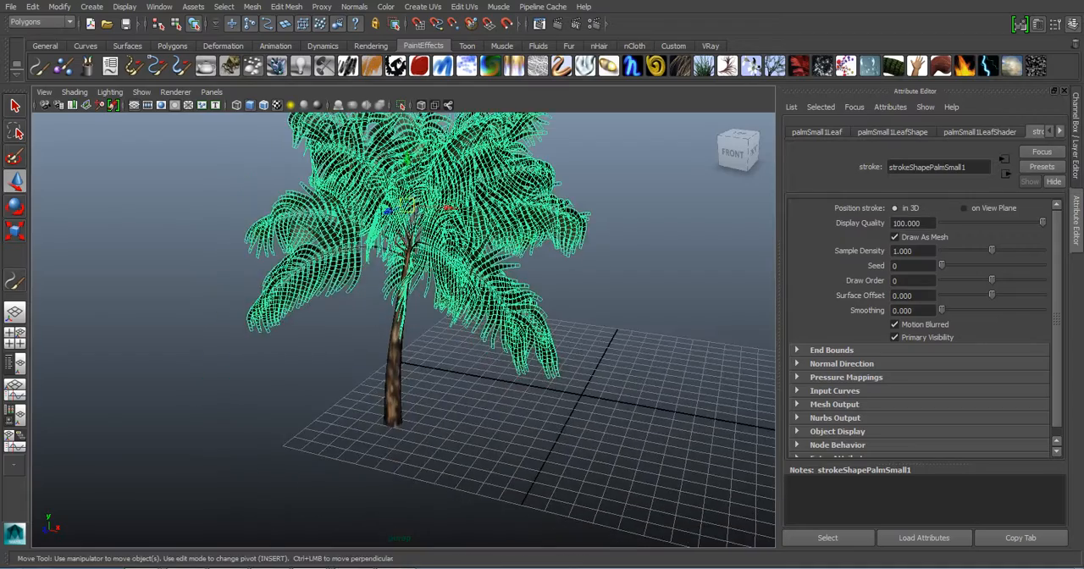
right_click_drag(394, 339, 448, 347, "alt")
left_click(390, 394)
middle_click_drag(390, 338, 423, 423, "alt")
right_click_drag(423, 424, 482, 432, "alt")
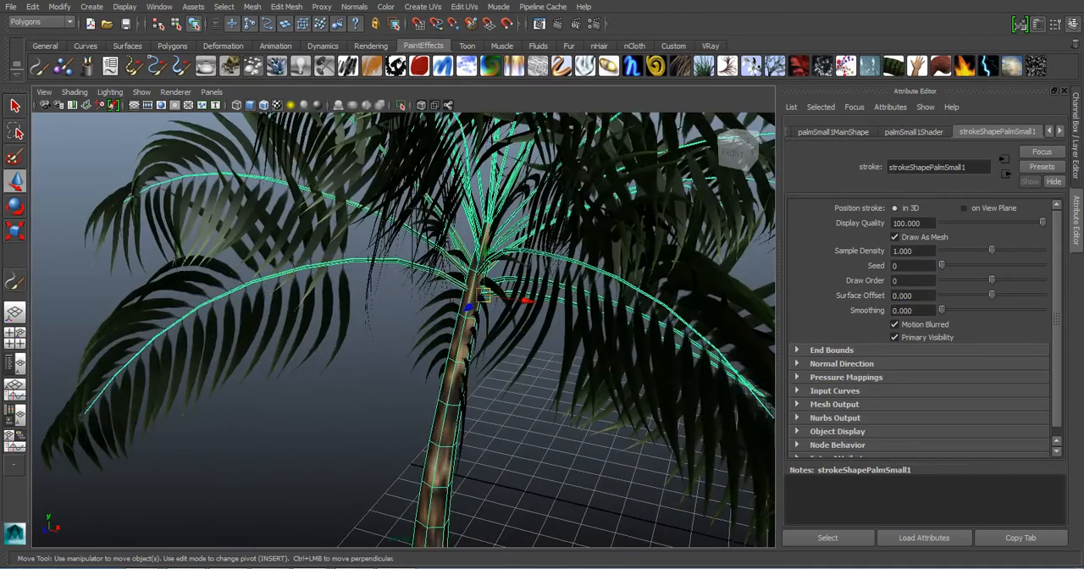
right_click_drag(483, 373, 389, 364, "alt")
left_click(373, 279)
left_click_drag(372, 279, 423, 275, "alt")
key("Delete")
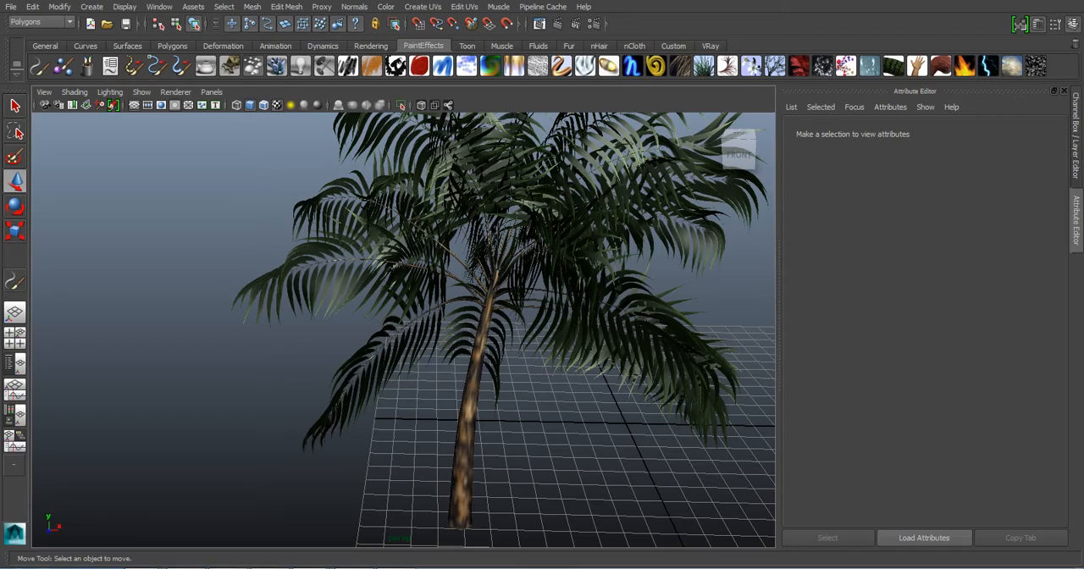
- Select the palm's leaf mesh and examine its wireframe density up close
left_click(526, 228)
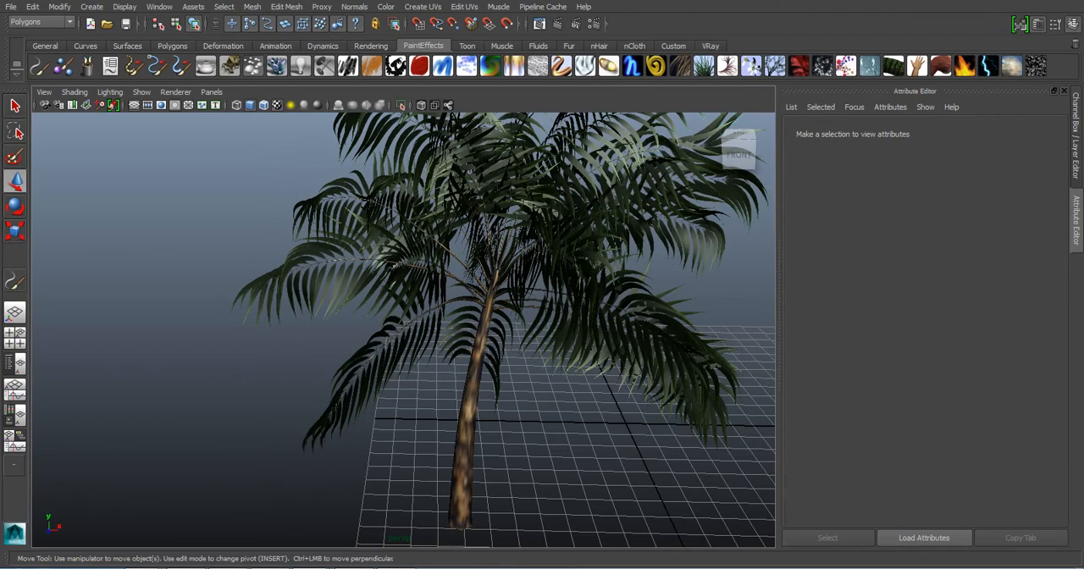
left_click_drag(525, 229, 466, 250, "alt")
right_click_drag(466, 250, 575, 254, "alt")
middle_click_drag(576, 254, 535, 310, "alt")
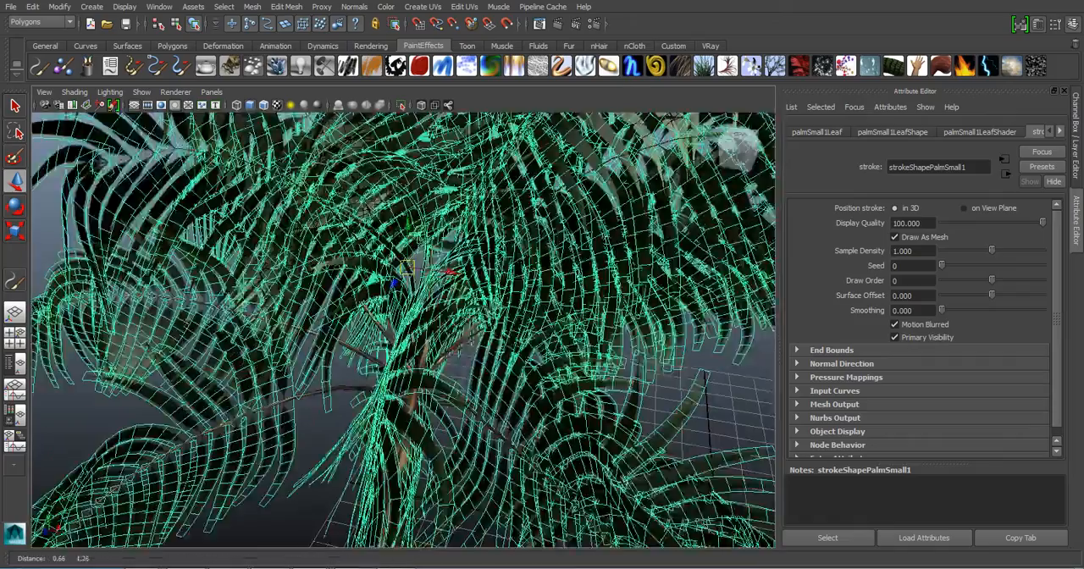
left_click_drag(535, 310, 491, 288, "alt")
middle_click_drag(491, 288, 503, 307, "alt")
right_click_drag(503, 307, 542, 309, "alt")
left_click_drag(542, 309, 593, 296, "alt")
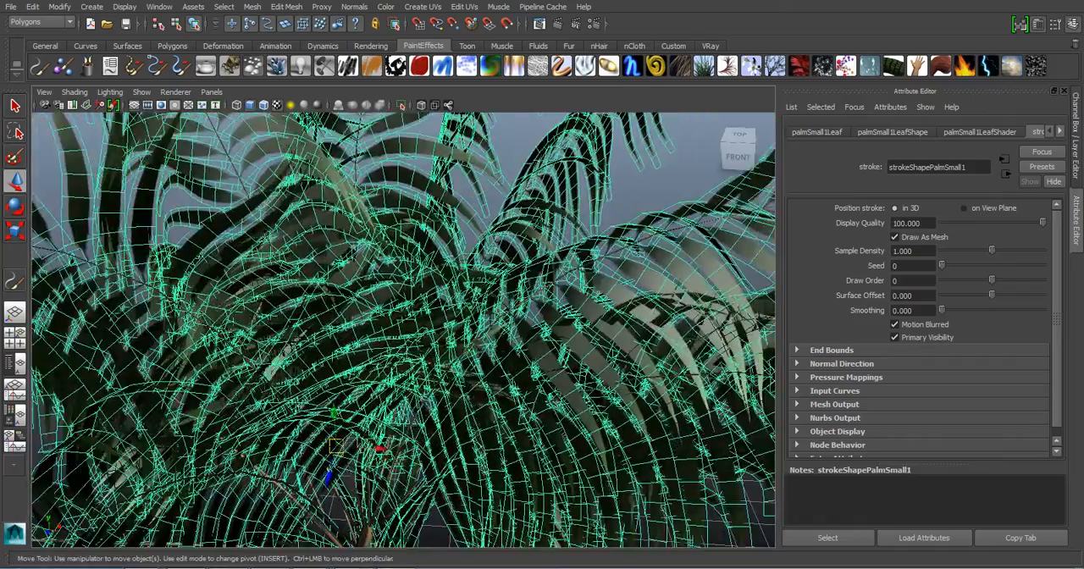
- Compare the selected leaf mesh in untextured and textured shading, and clear the selection
key("5")
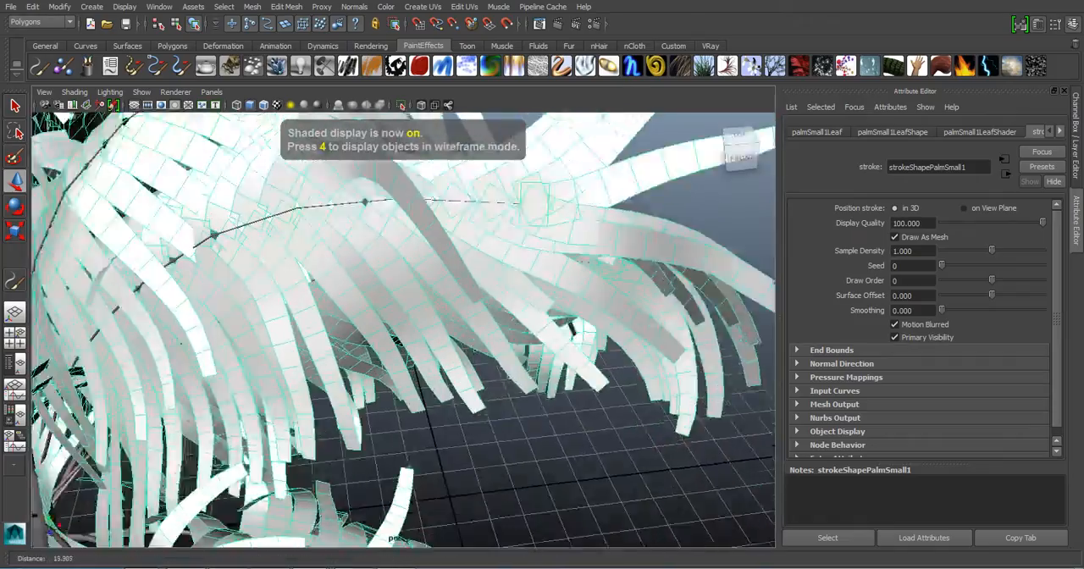
right_click_drag(508, 309, 389, 309, "alt")
middle_click_drag(389, 309, 593, 318, "alt")
left_click_drag(542, 317, 508, 303, "alt")
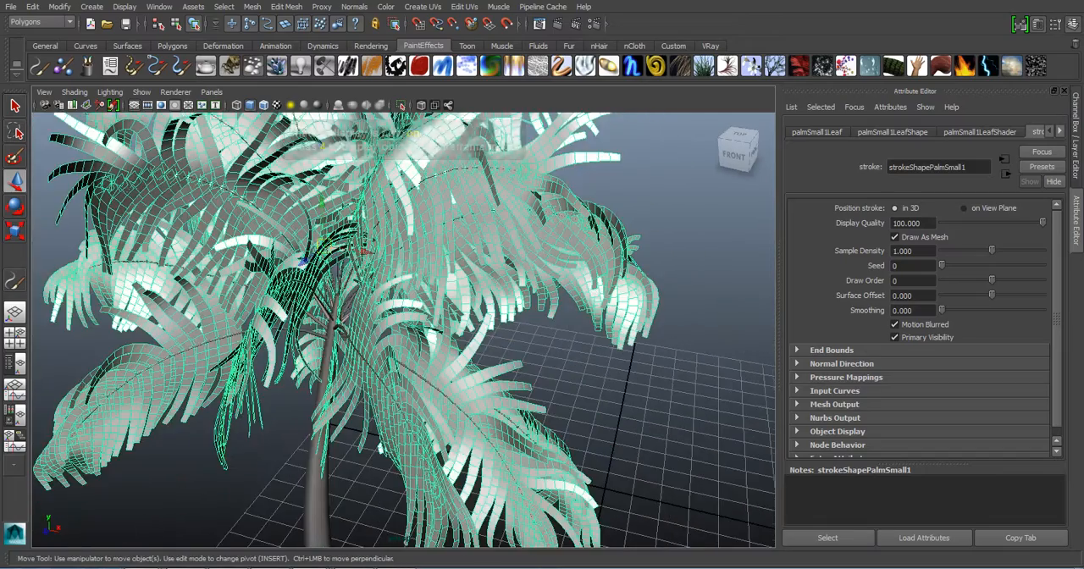
right_click_drag(509, 303, 458, 304, "alt")
key("6")
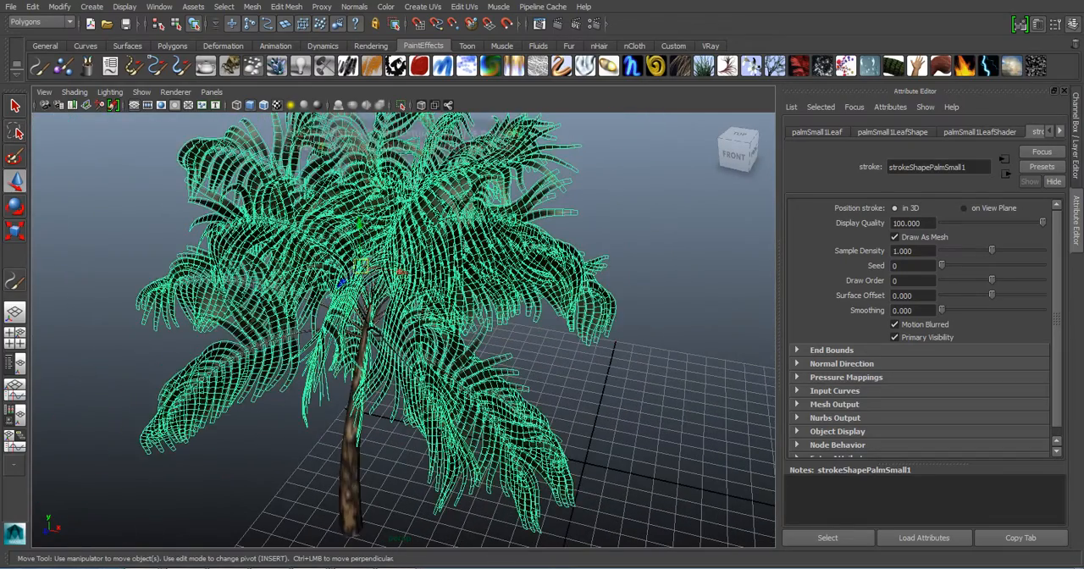
middle_click_drag(457, 303, 454, 295, "alt")
right_click_drag(454, 295, 559, 297, "alt")
middle_click_drag(559, 297, 581, 381, "alt")
scroll(542, 347, "down", 5)
scroll(585, 383, "up", 2)
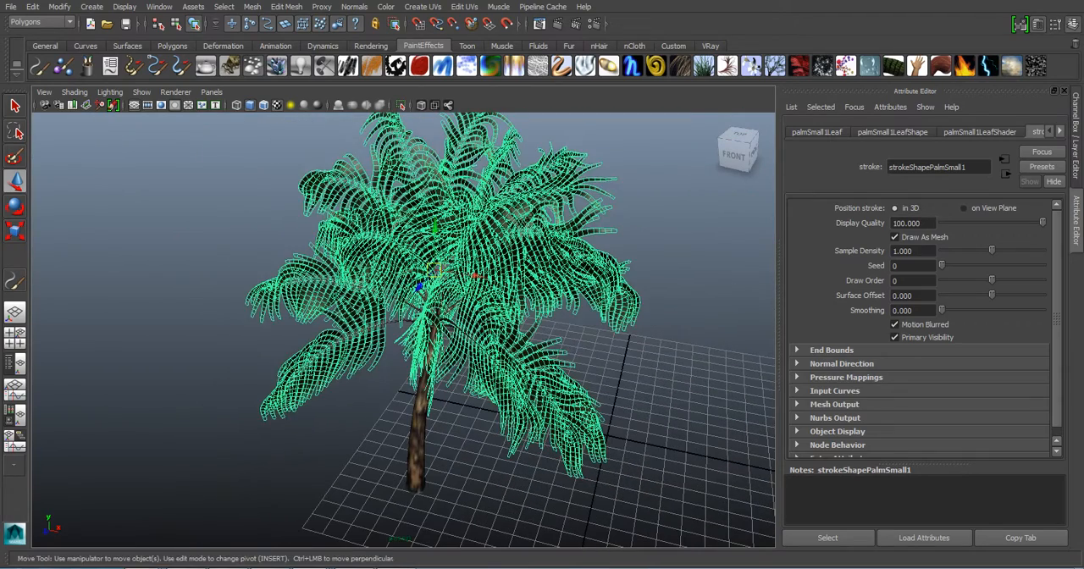
left_click(660, 271)
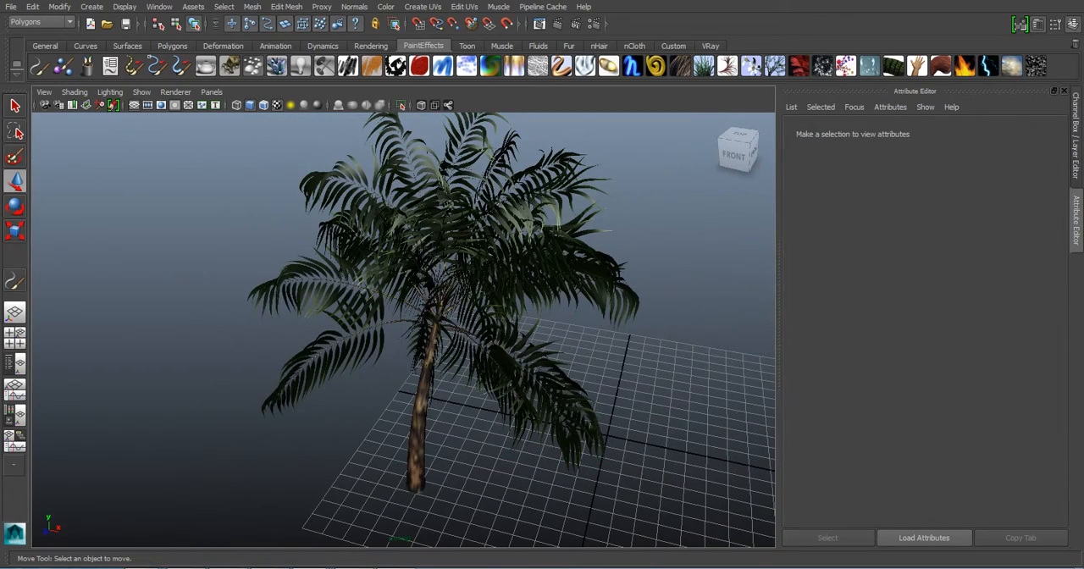
- Show the palm in untextured shading and select the leaf mesh to examine its geometry up close
key("5")
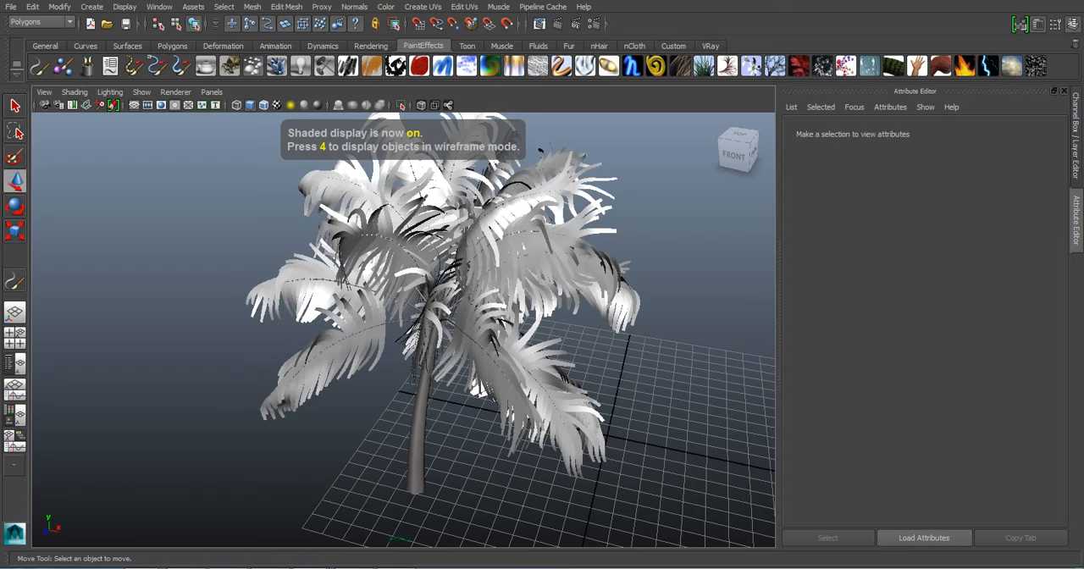
scroll(404, 330, "up", 5)
middle_click_drag(404, 330, 499, 318, "alt")
scroll(499, 318, "up", 2)
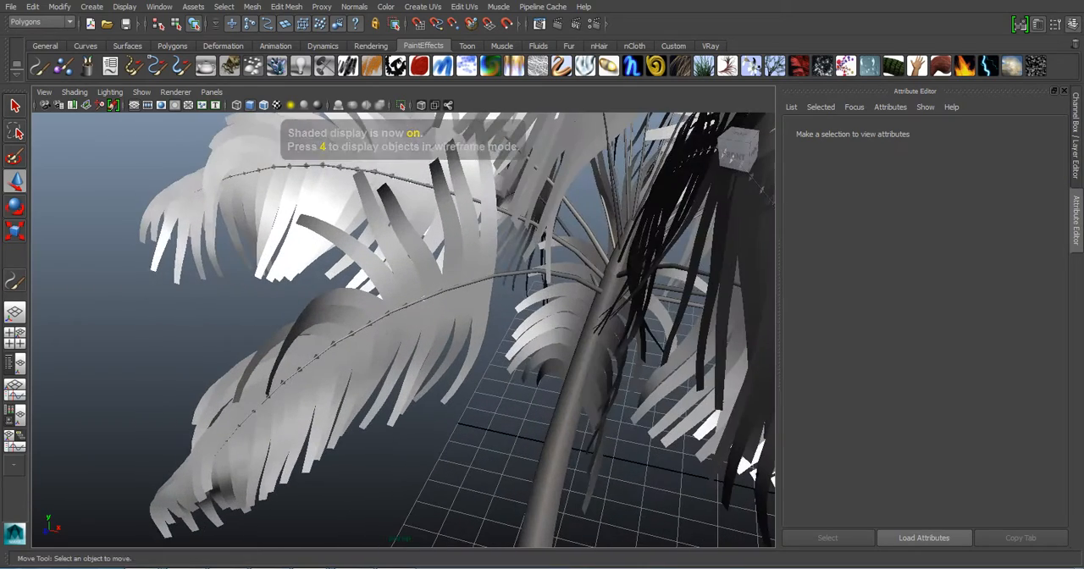
left_click(423, 330)
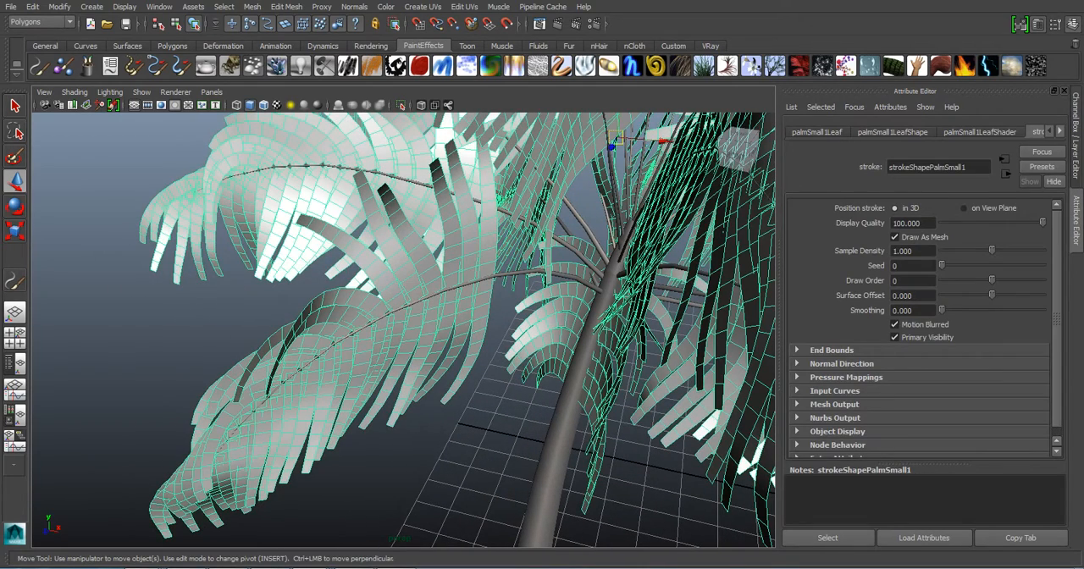
- Select the trunk mesh and the leaf mesh in turn to compare the geometry of both parts
middle_click_drag(474, 356, 398, 262, "alt")
scroll(474, 331, "up", 3)
left_click(523, 356)
scroll(474, 330, "down", 5)
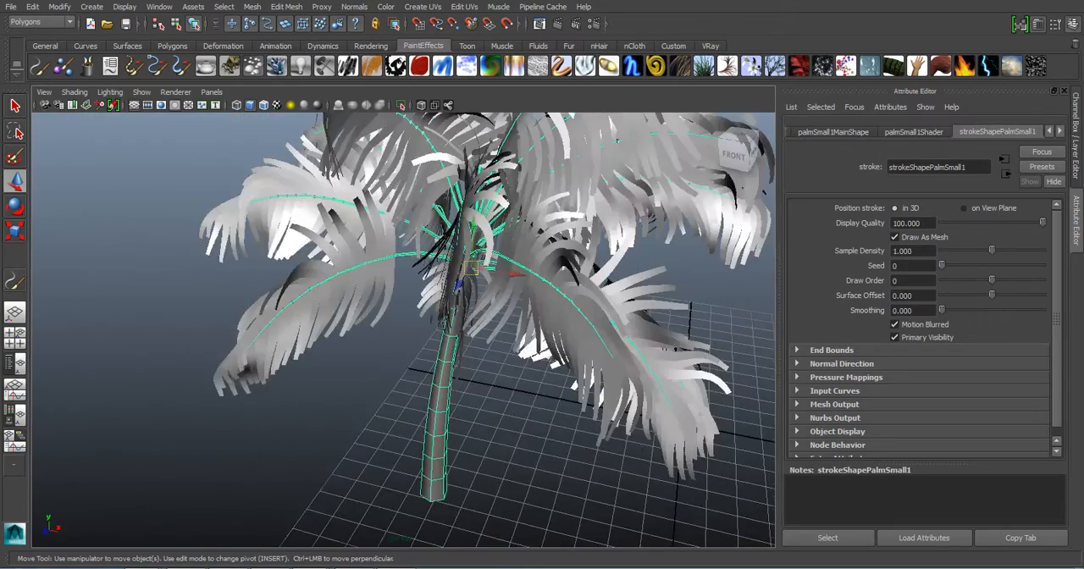
scroll(474, 330, "up", 2)
middle_click_drag(474, 296, 475, 352, "alt")
left_click(508, 351)
scroll(448, 331, "down", 5)
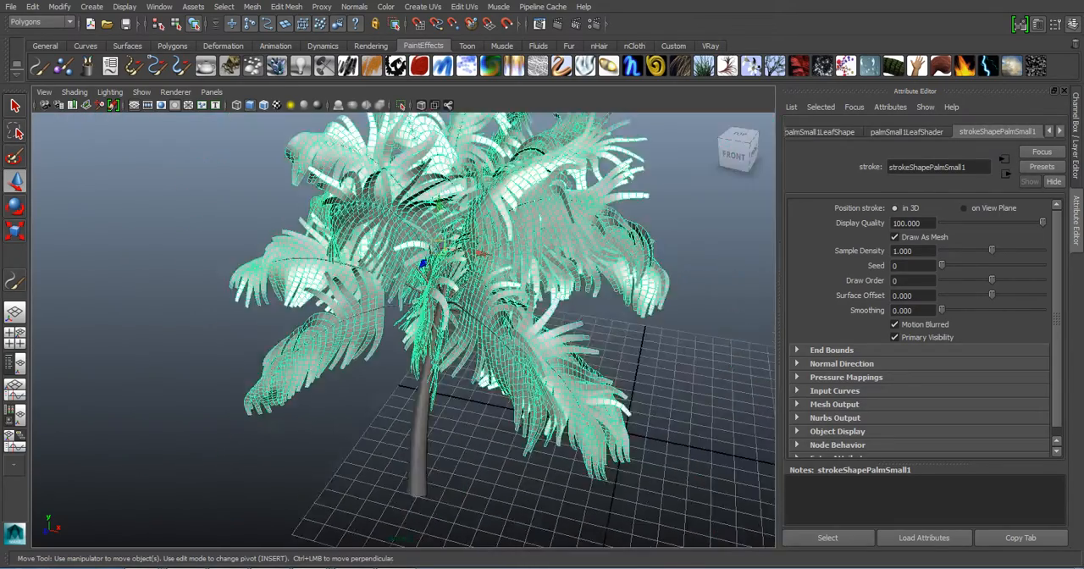
- Restore the textured display, clear the selection and view the whole palm
key("6")
scroll(449, 330, "up", 5)
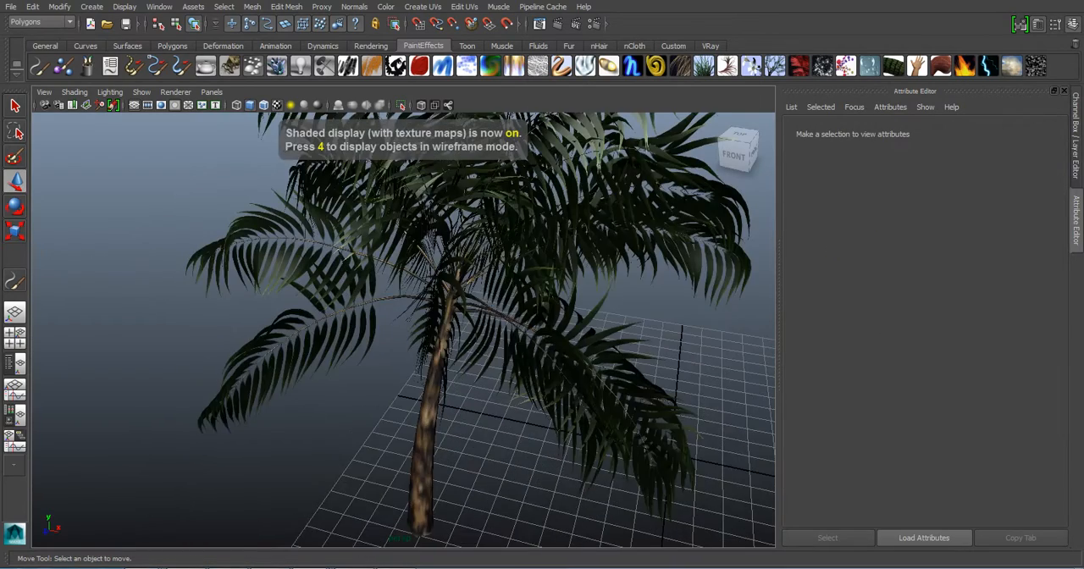
scroll(449, 330, "down", 3)
middle_click_drag(449, 330, 408, 342, "alt")
scroll(439, 333, "down", 2)
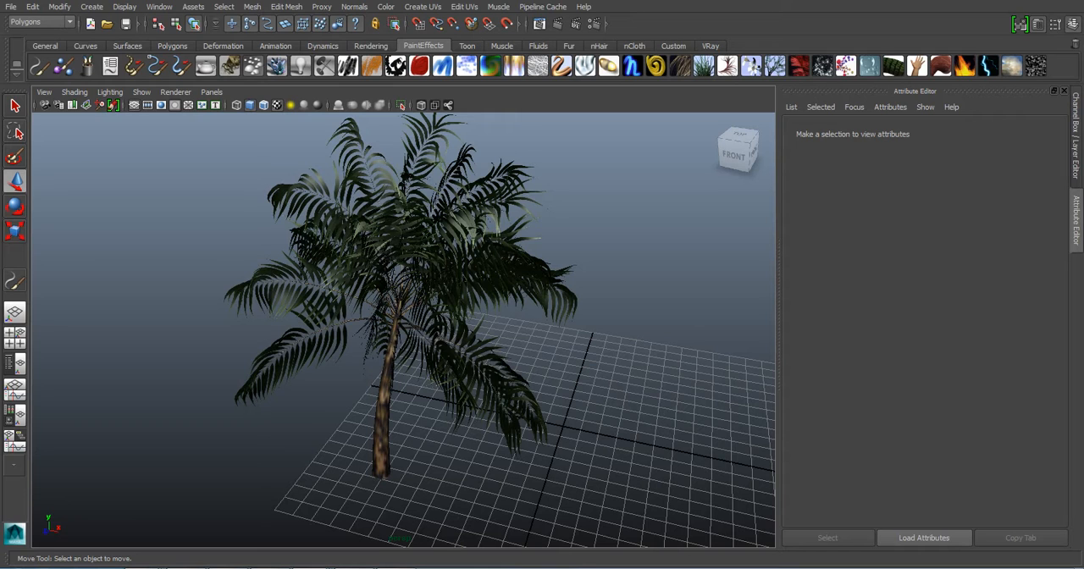
- Select the palm's leaf mesh, consult the Notepad notes on render proxies beside it and return to Maya
left_click(415, 246)
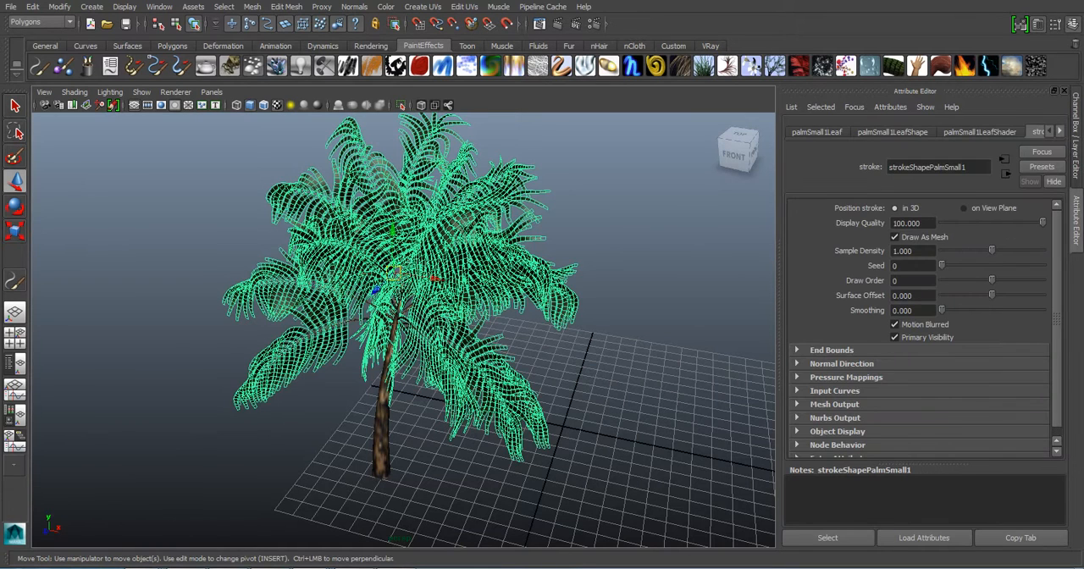
key("alt+Tab")
left_click_drag(678, 84, 756, 70)
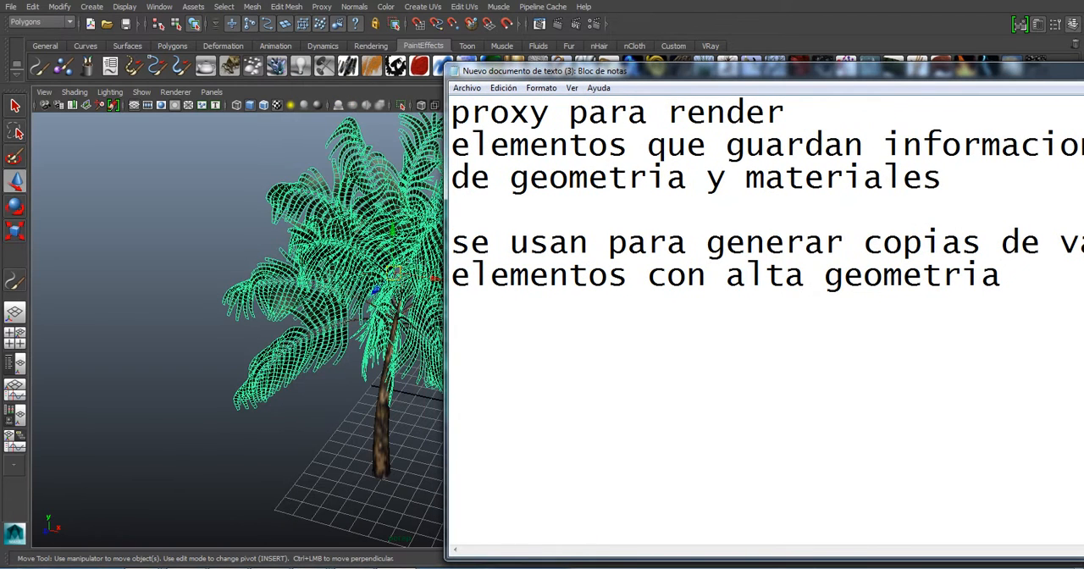
key("shift+Left")
key("shift+Left")
key("shift+Left")
key("shift+Left")
key("shift+Left")
key("shift+Left")
key("shift+Left")
key("shift+Left")
key("shift+Left")
key("alt+Tab")
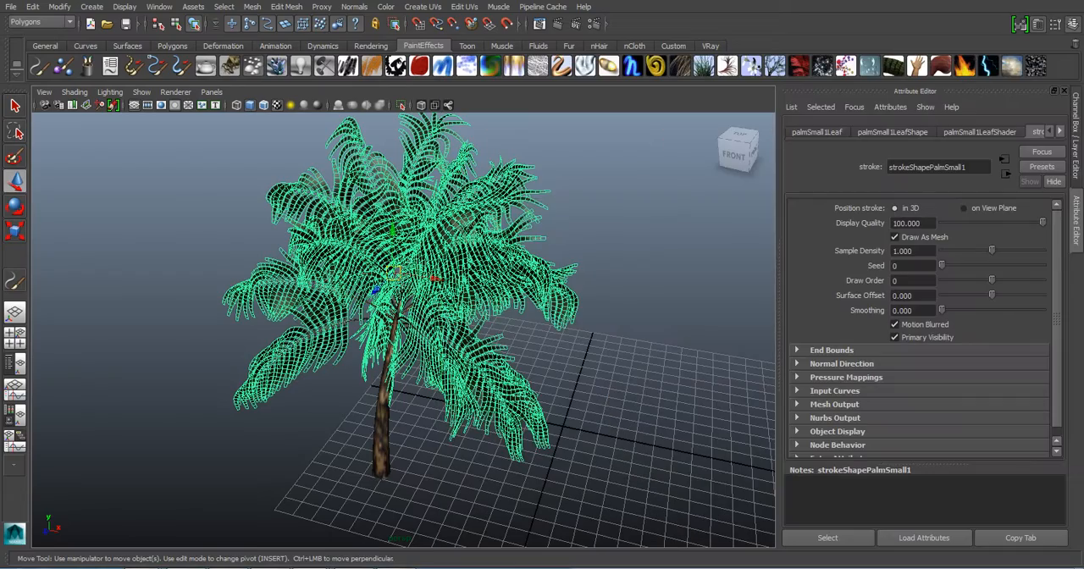
- Examine the leaves and the trunk as separate objects, selecting them alternately, and leave nothing selected
scroll(403, 330, "up", 5)
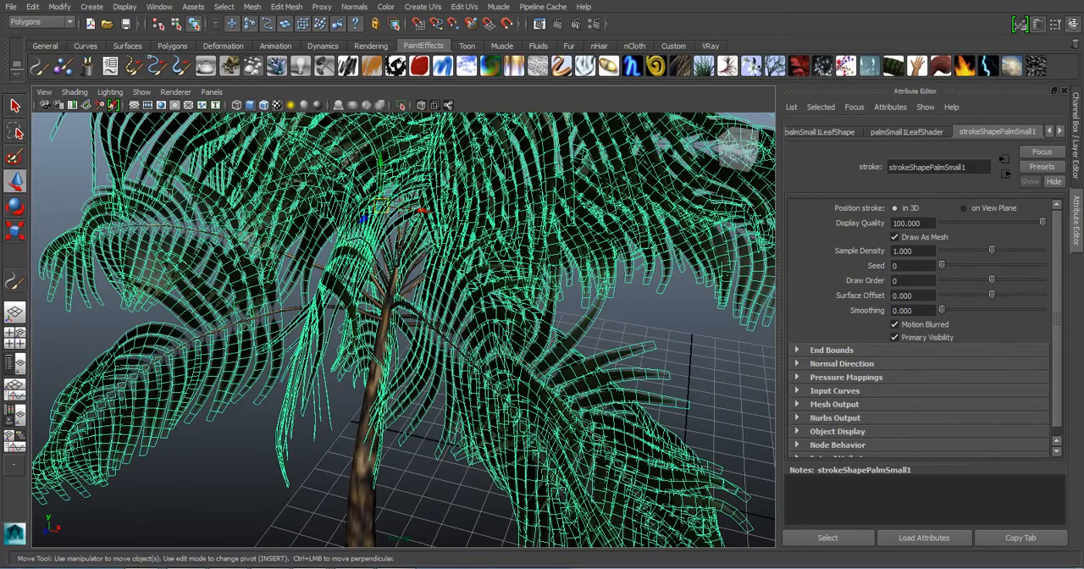
left_click(195, 474)
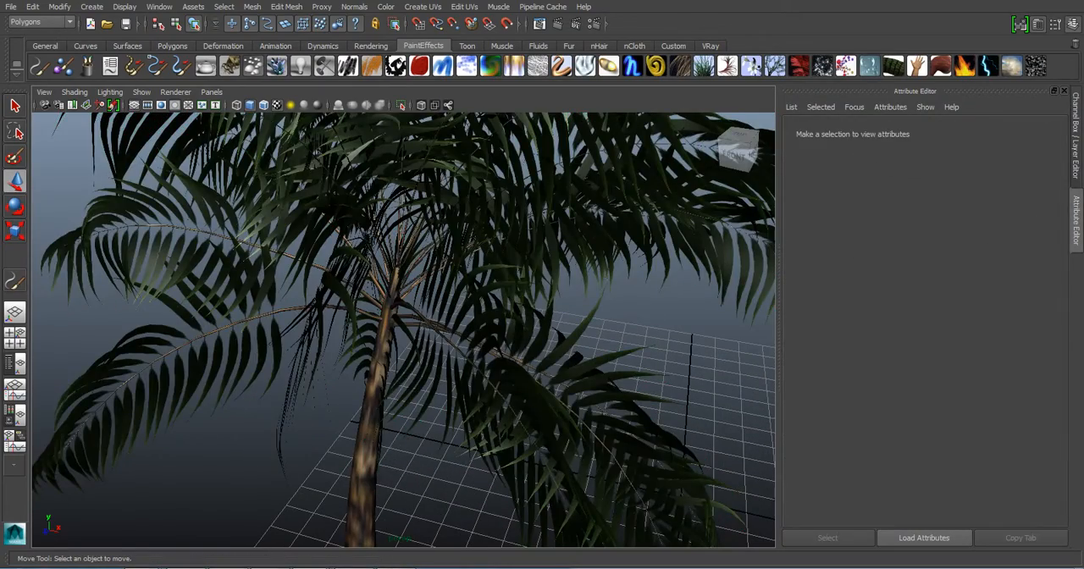
left_click(554, 218)
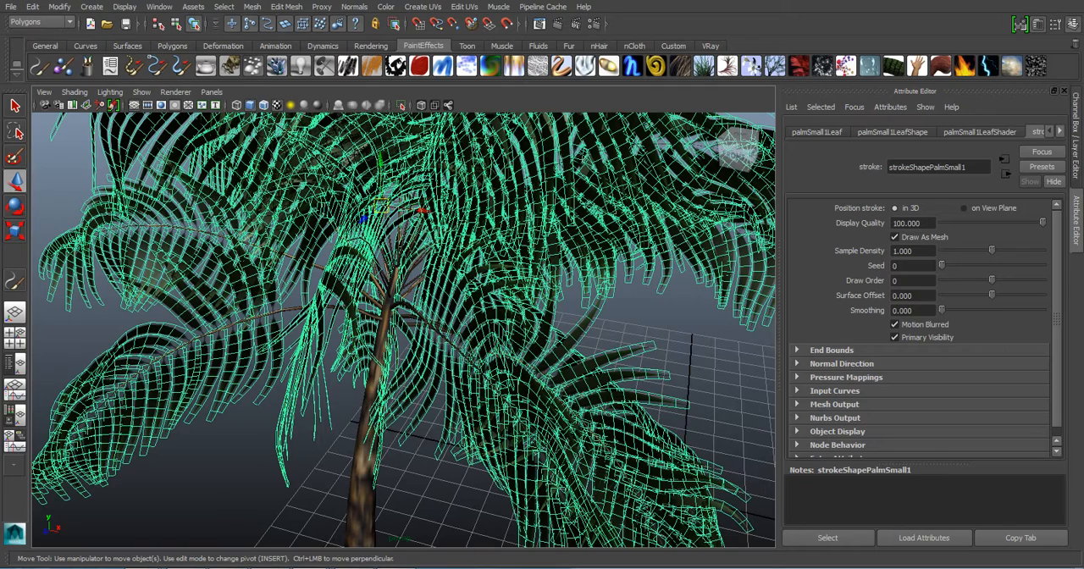
left_click(365, 450)
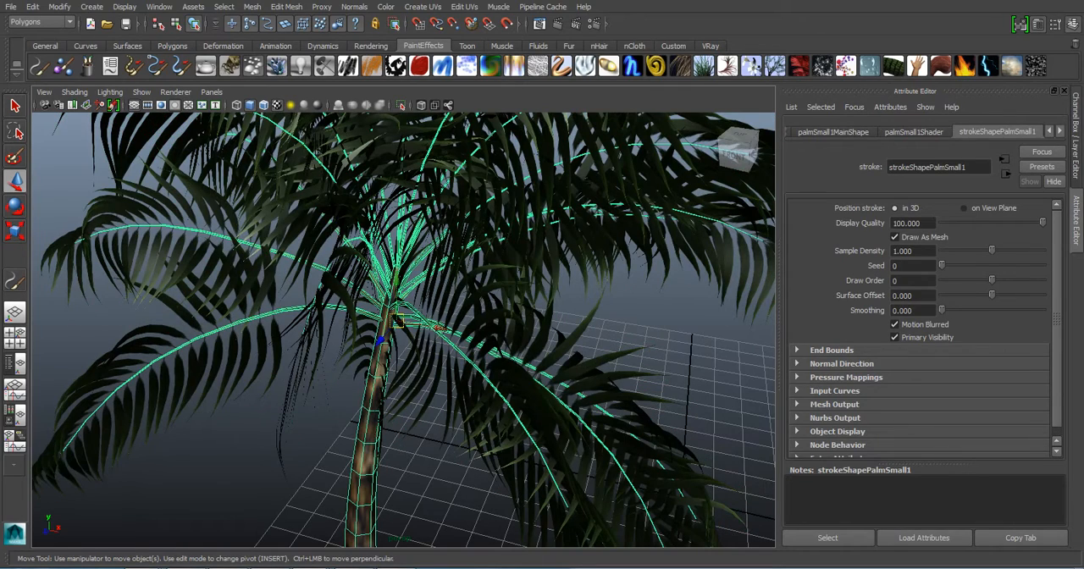
scroll(403, 329, "down", 5)
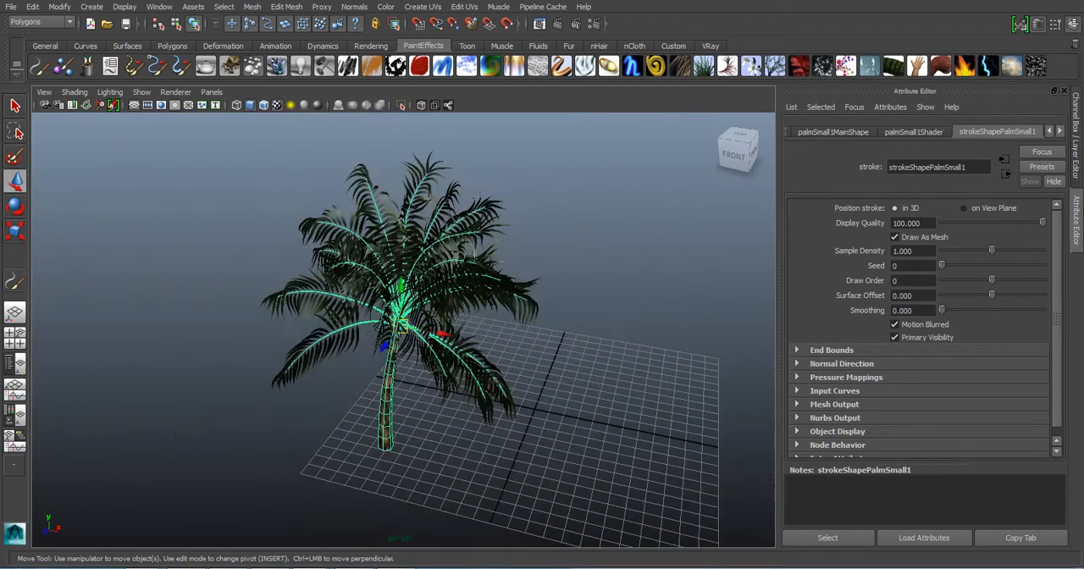
left_click(610, 229)
scroll(403, 329, "up", 5)
left_click(493, 378)
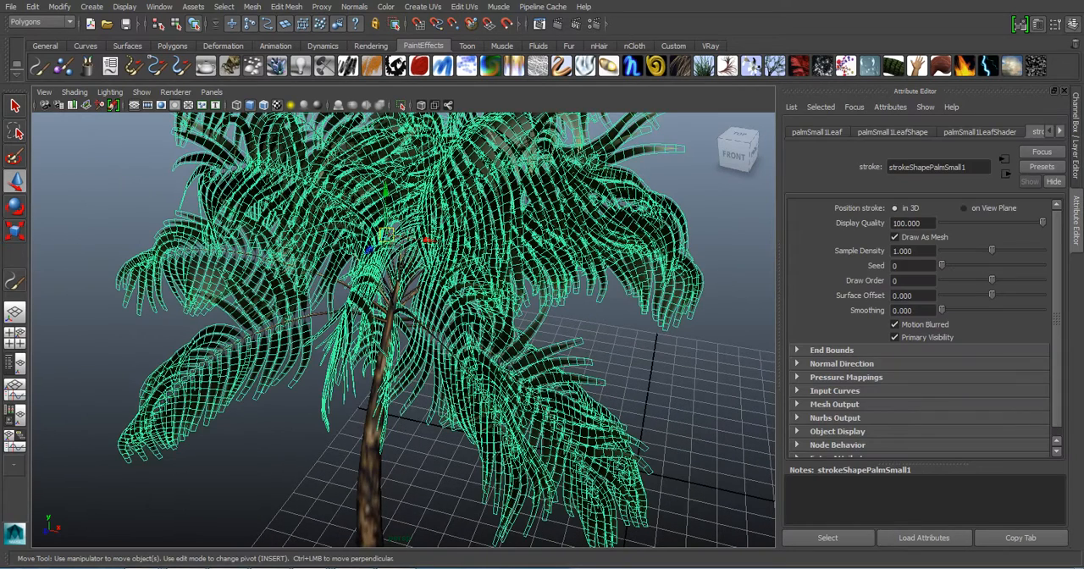
left_click(371, 436)
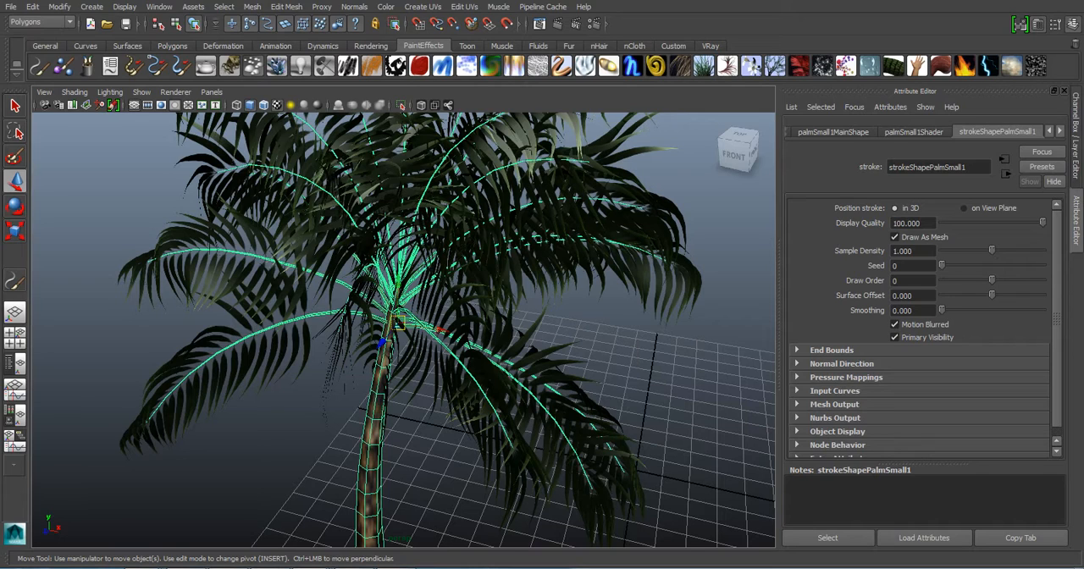
left_click(245, 474)
scroll(403, 329, "down", 5)
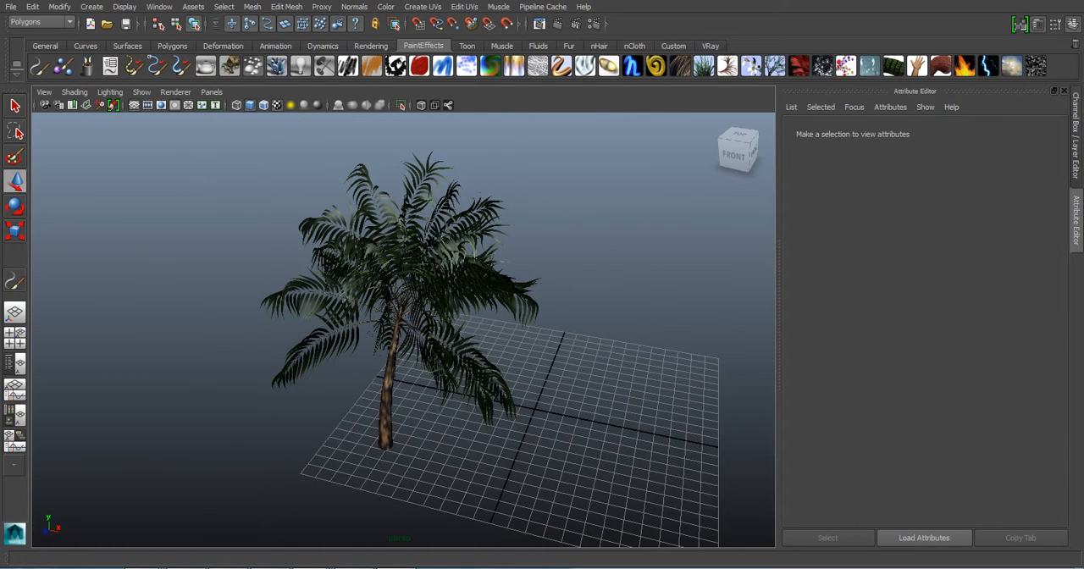
- Switch to the Notepad notes, review the definition and use of render proxies, and reposition the window beside the palm
key("alt+Tab")
left_click_drag(957, 71, 621, 70)
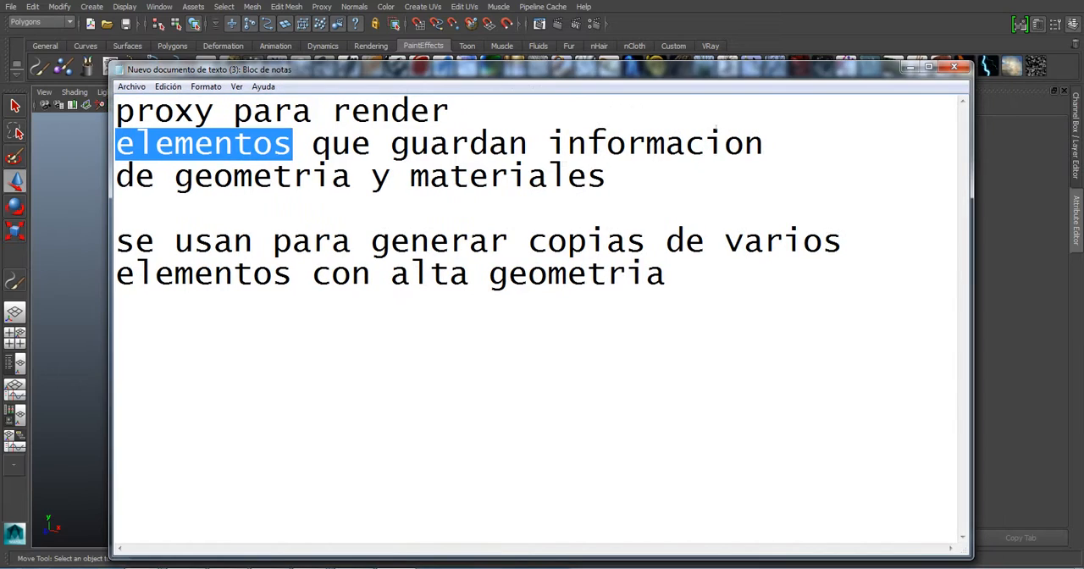
left_click(608, 176)
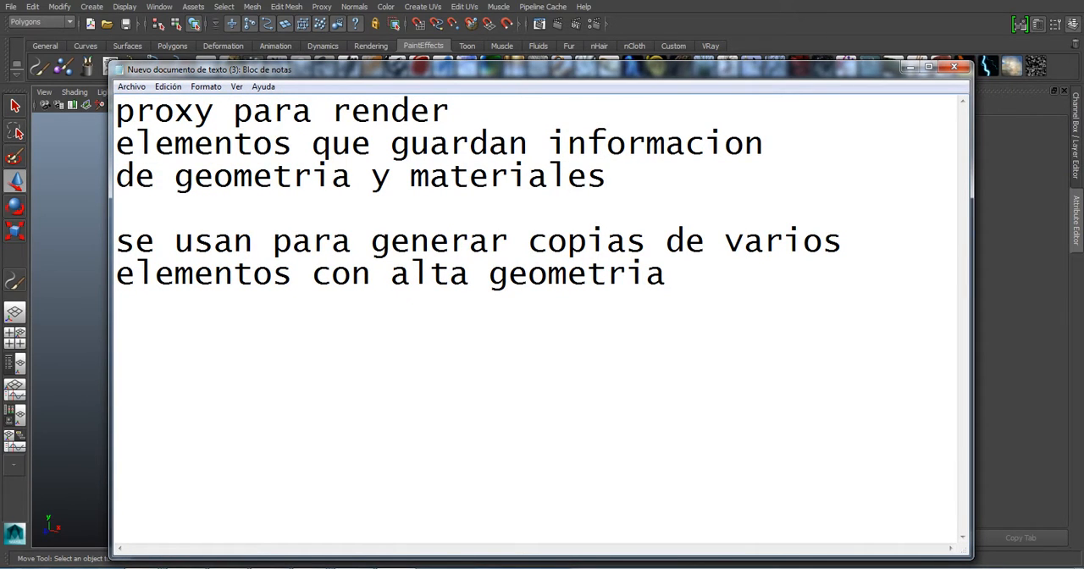
left_click_drag(542, 70, 981, 86)
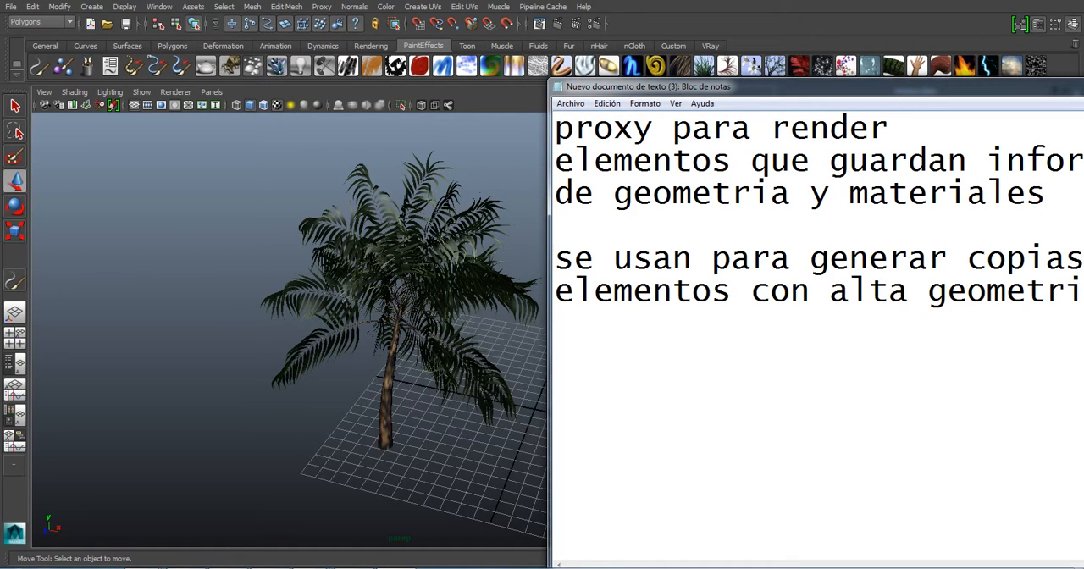
left_click_drag(813, 87, 640, 75)
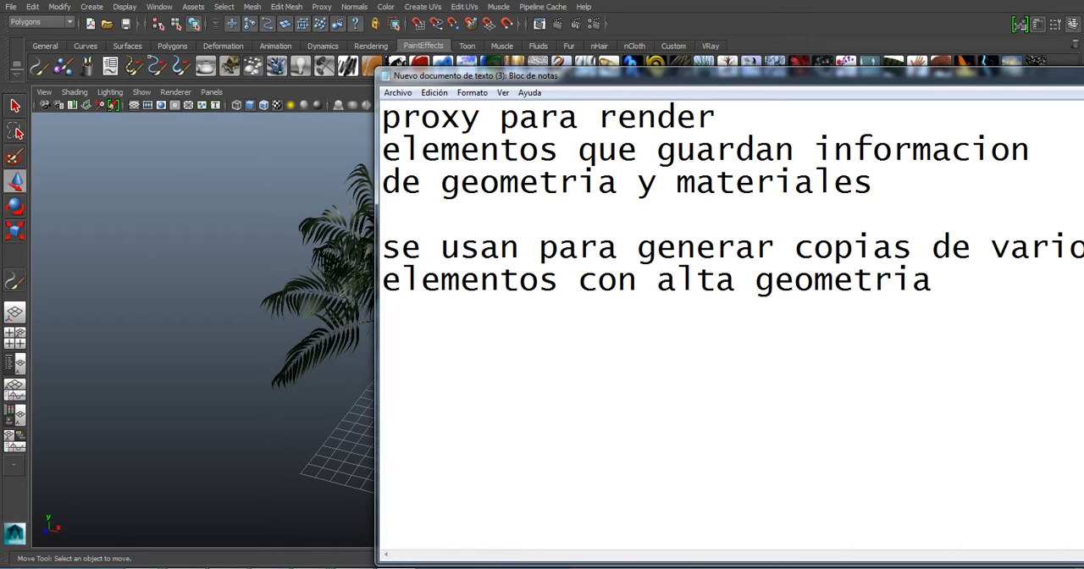
- Put the Notepad notes away, examine the palm's leaf mesh in Maya by selecting it, and leave nothing selected
left_click_drag(640, 76, 855, 77)
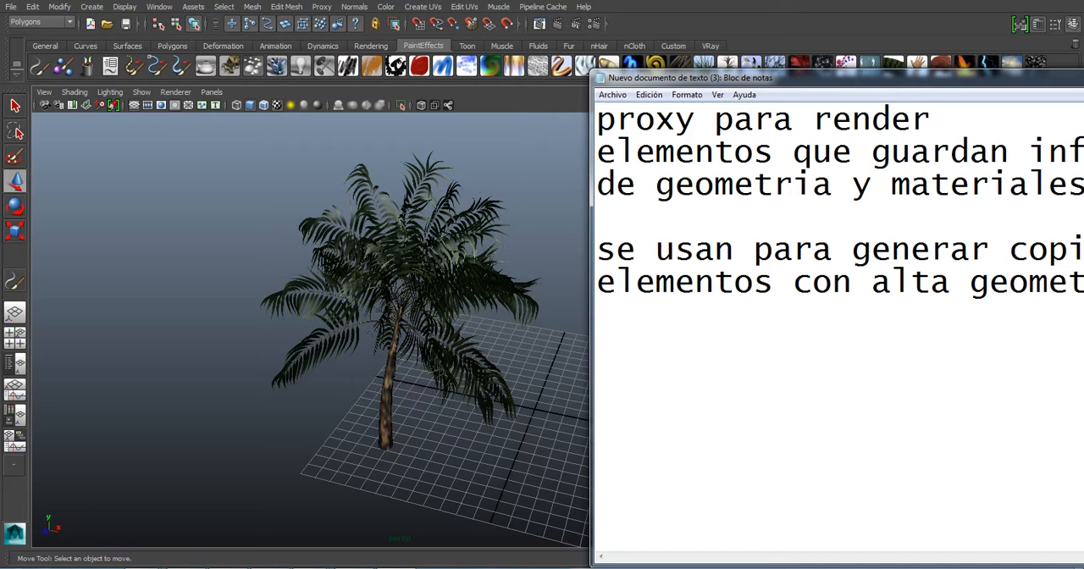
left_click_drag(830, 77, 372, 74)
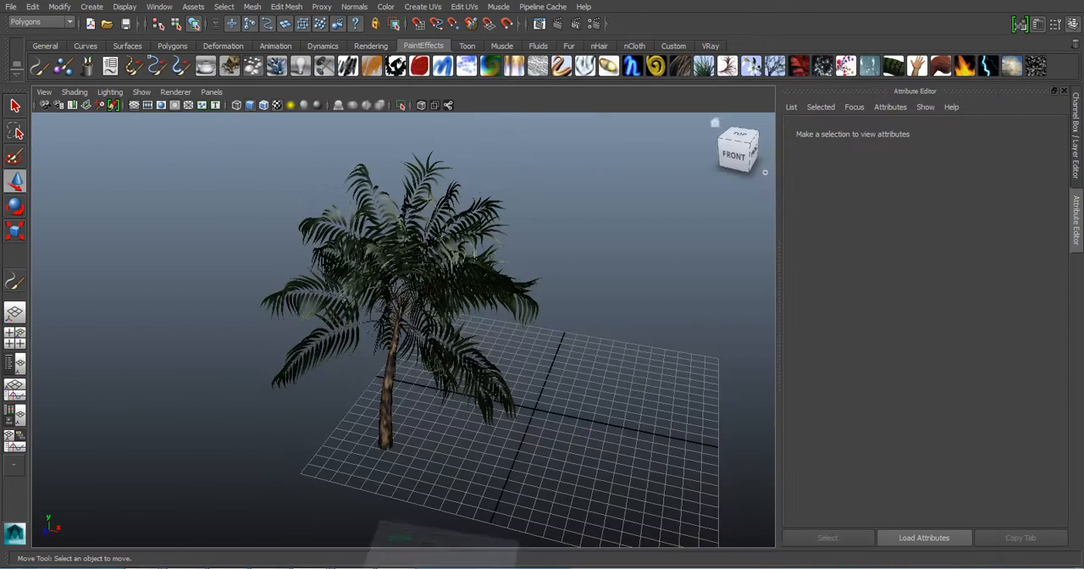
mouse_move(364, 322)
left_mouse_down("alt")
mouse_move(491, 313)
mouse_move(474, 309)
left_mouse_up("alt")
scroll(441, 313, "down", 5)
scroll(440, 313, "up", 5)
left_click(449, 263)
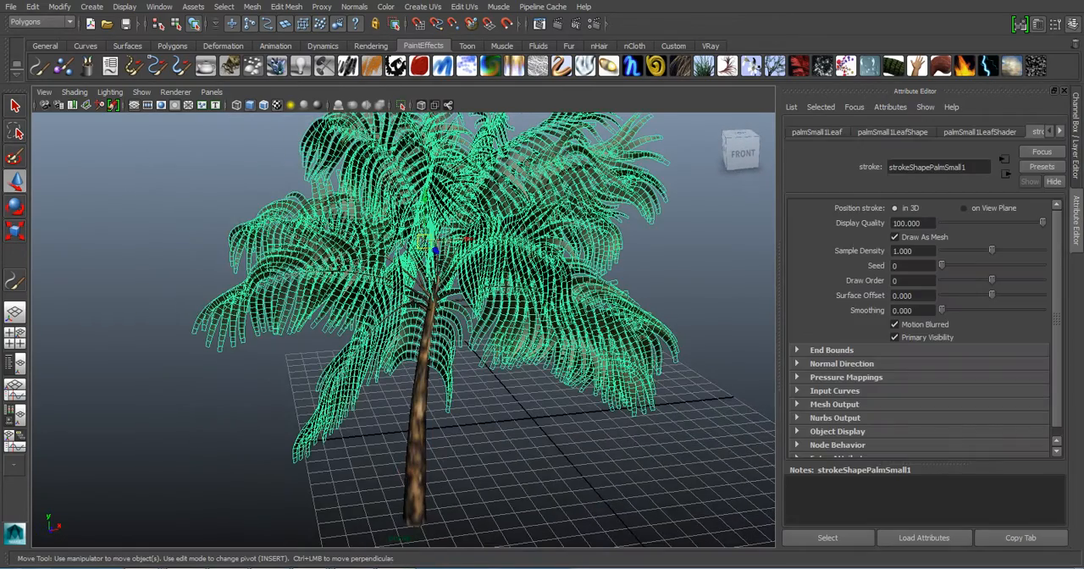
left_click(566, 436)
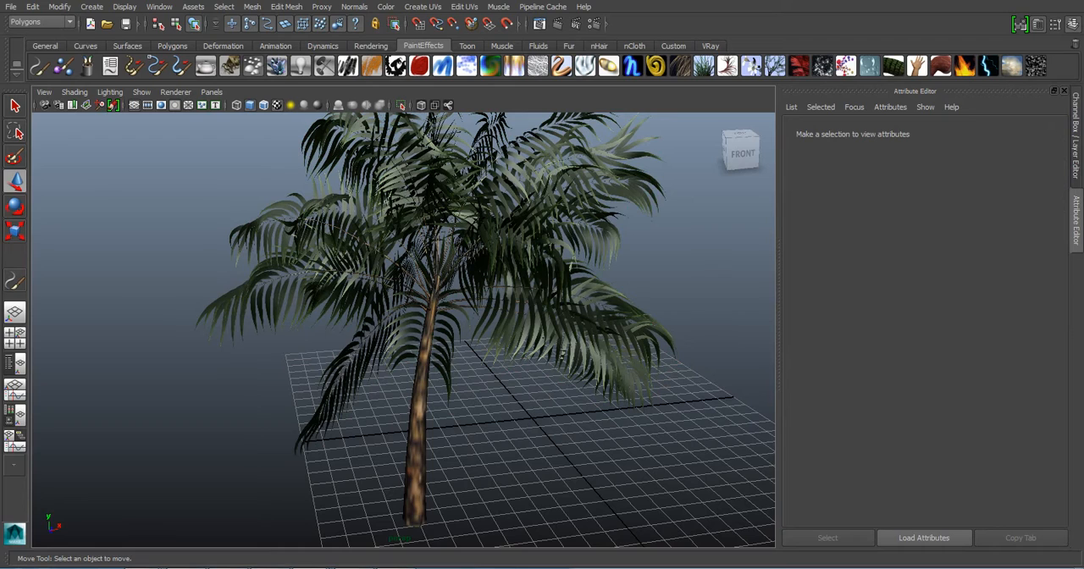
- Switch to the Maya window with the terrain scene, close its Render Settings and Render View, and clear the selection
mouse_move(305, 567)
left_click(535, 510)
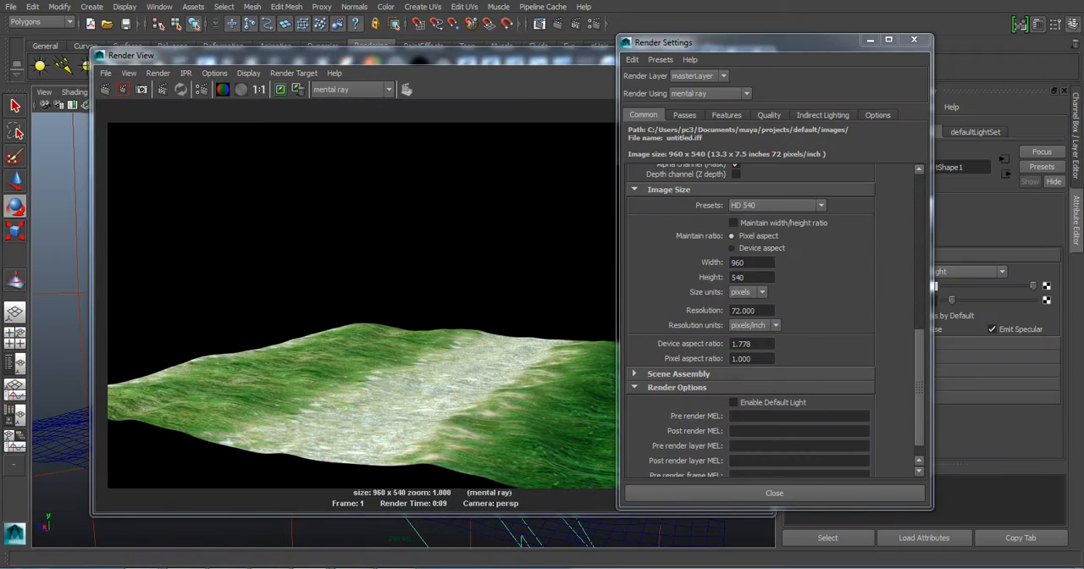
left_click(914, 40)
left_click(757, 52)
left_click(627, 203)
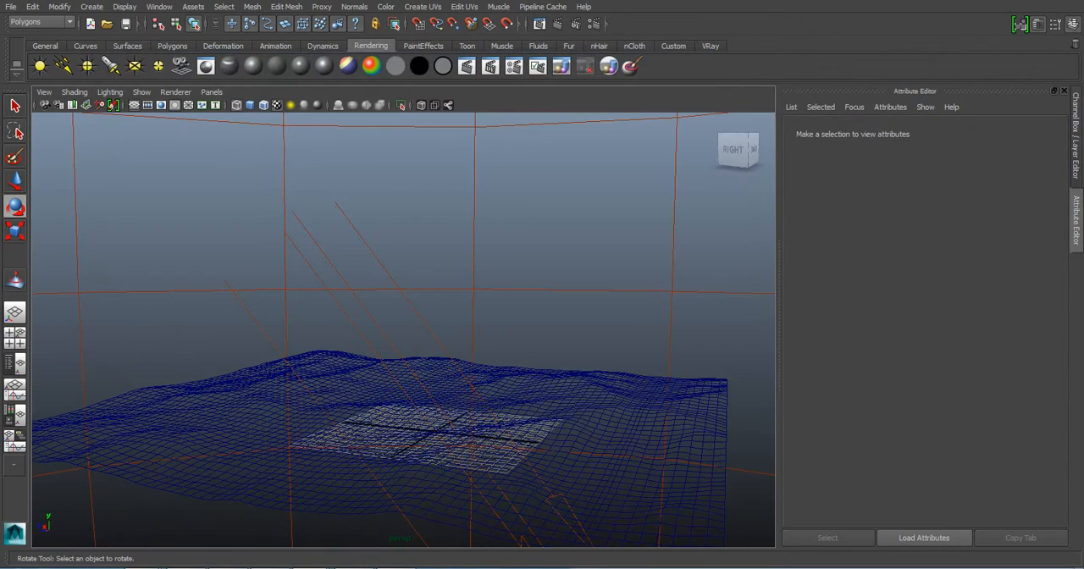
- Show the terrain with its textures, examine it from several angles, and return to the whole palm in the other scene
key("6")
mouse_move(542, 280)
left_mouse_down("alt")
mouse_move(602, 356)
mouse_move(517, 356)
mouse_move(584, 317)
left_mouse_up("alt")
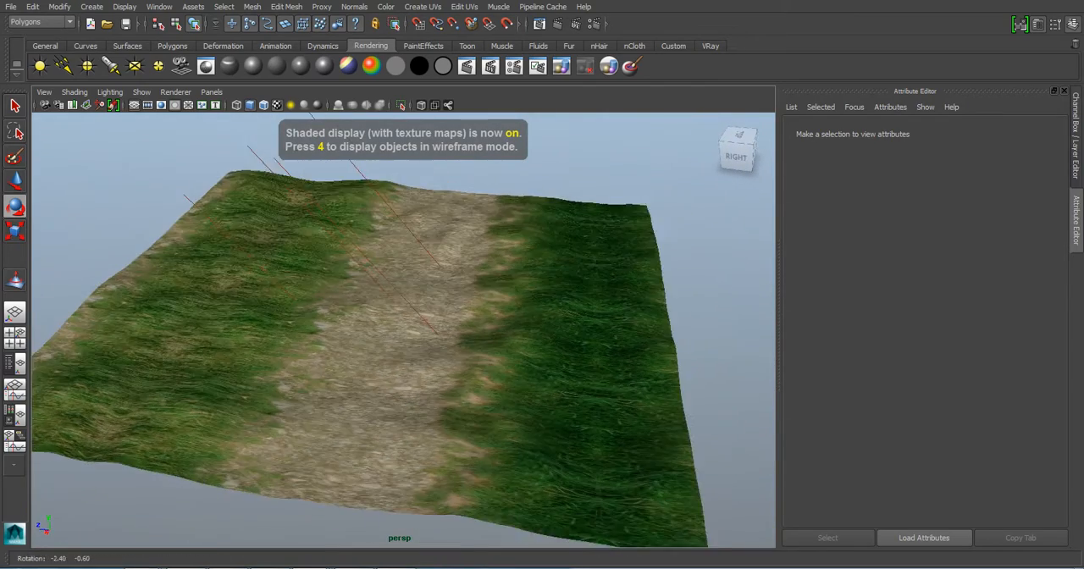
right_click_drag(584, 317, 618, 318, "alt")
left_click_drag(618, 318, 538, 307, "alt")
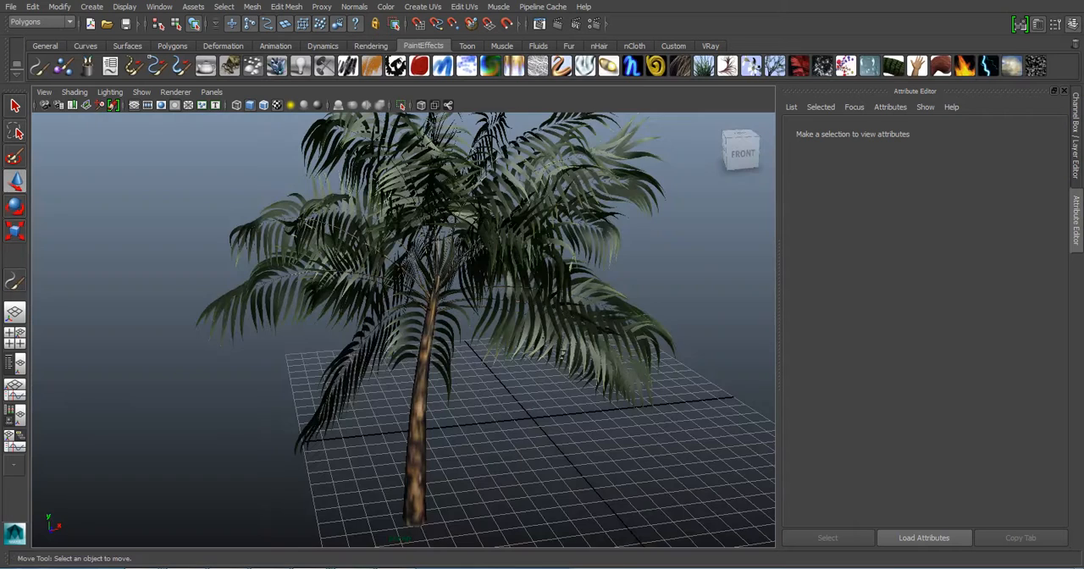
scroll(404, 331, "down", 4)
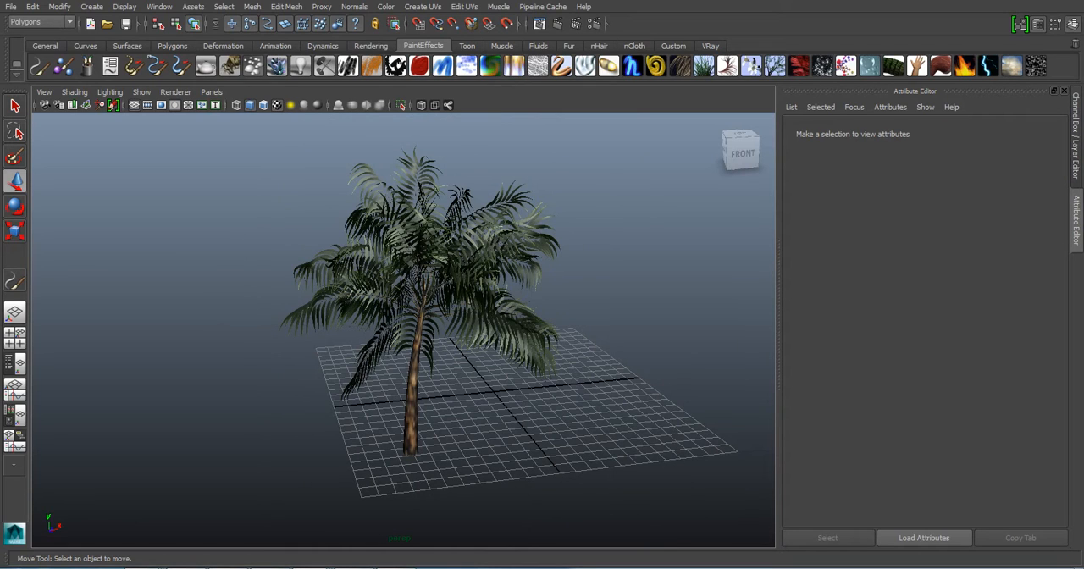
left_click(159, 7)
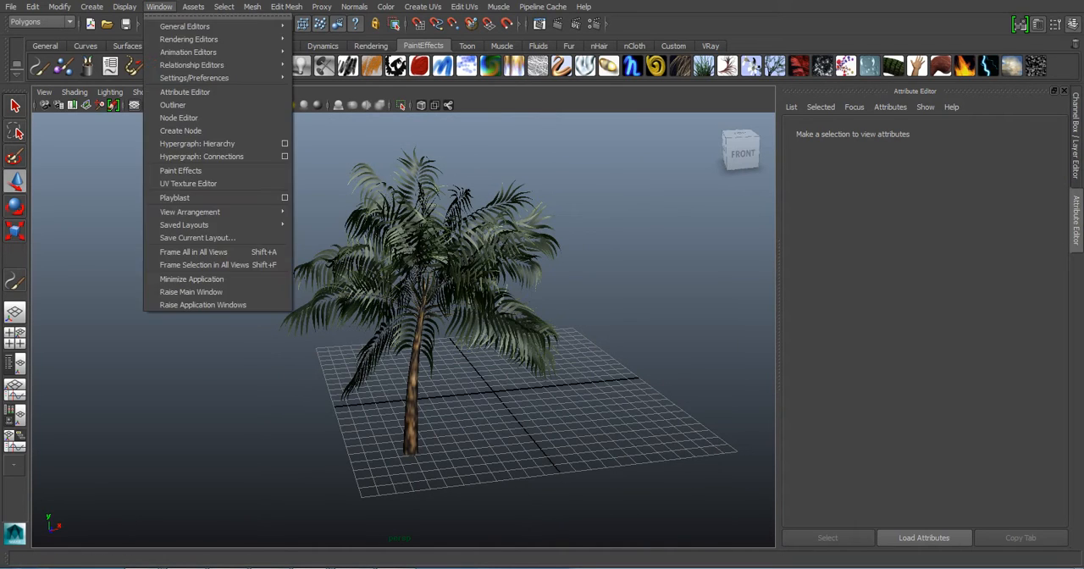
mouse_move(195, 78)
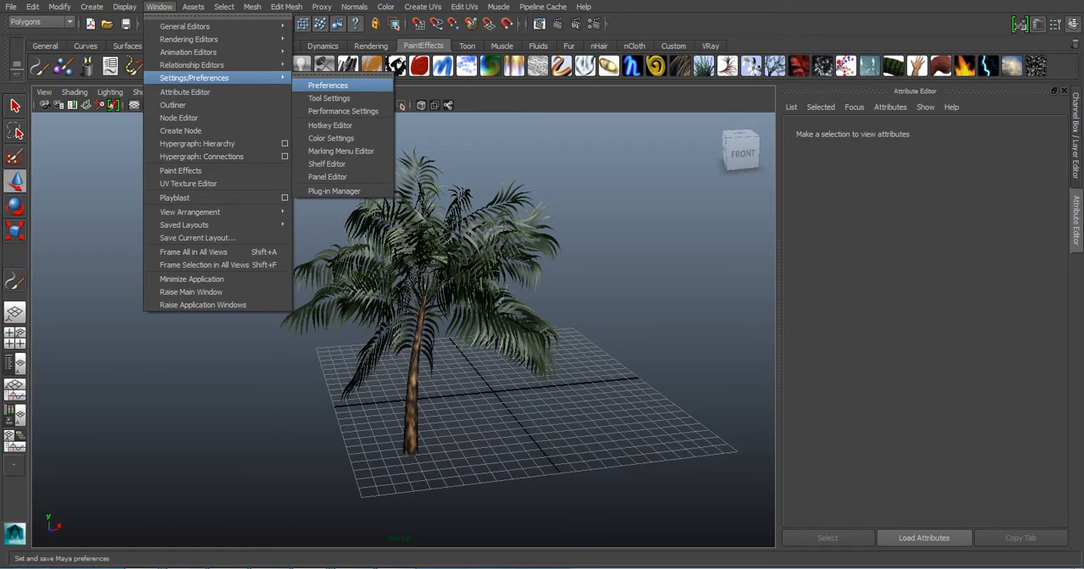
mouse_move(223, 7)
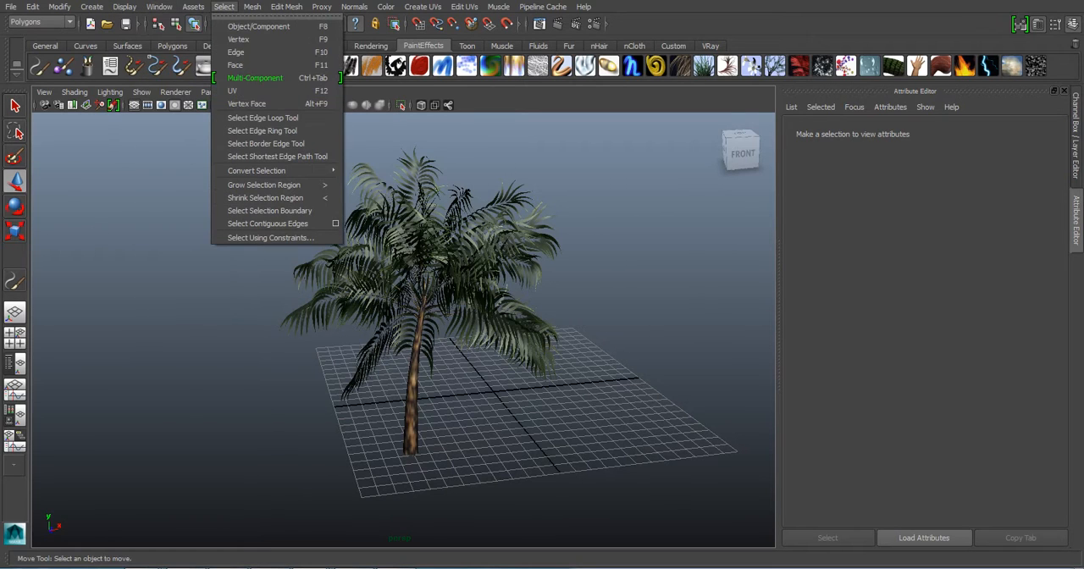
key("alt+Tab")
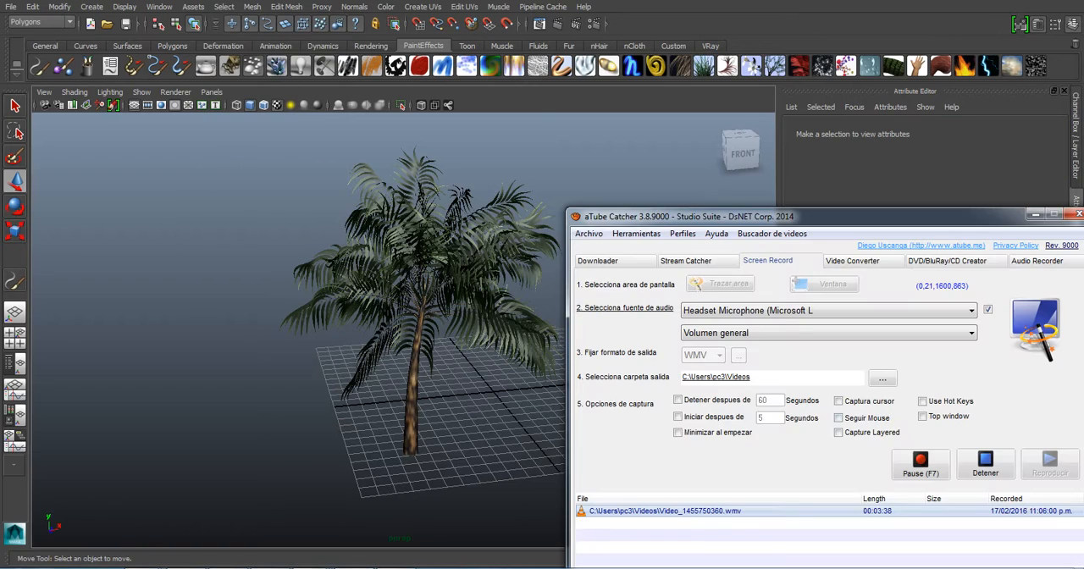
key("alt+Tab")
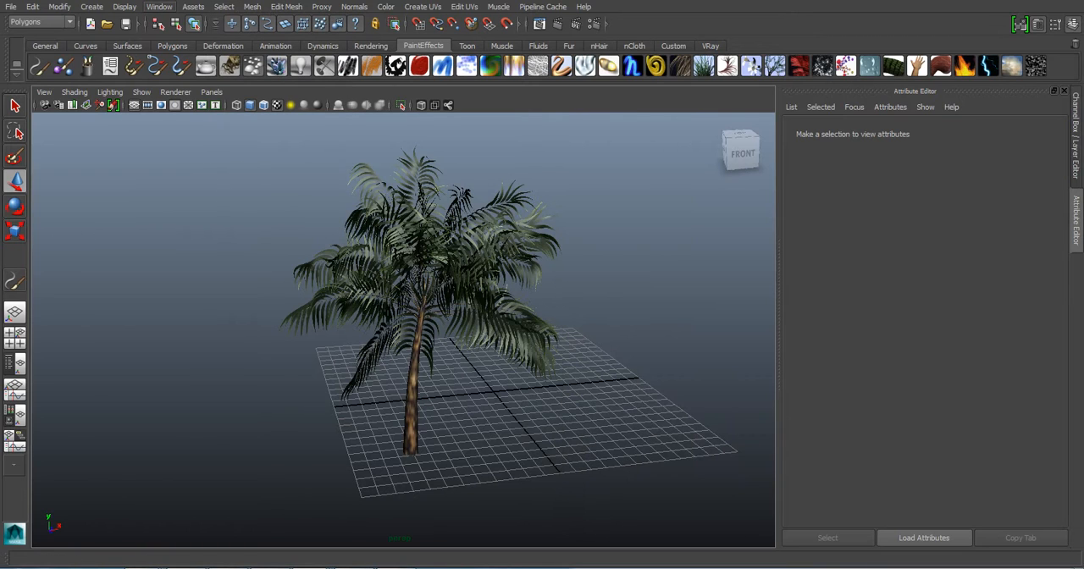
- Load the Mayatomr.mll plug-in in the Plug-in Manager and close the manager
left_click(159, 7)
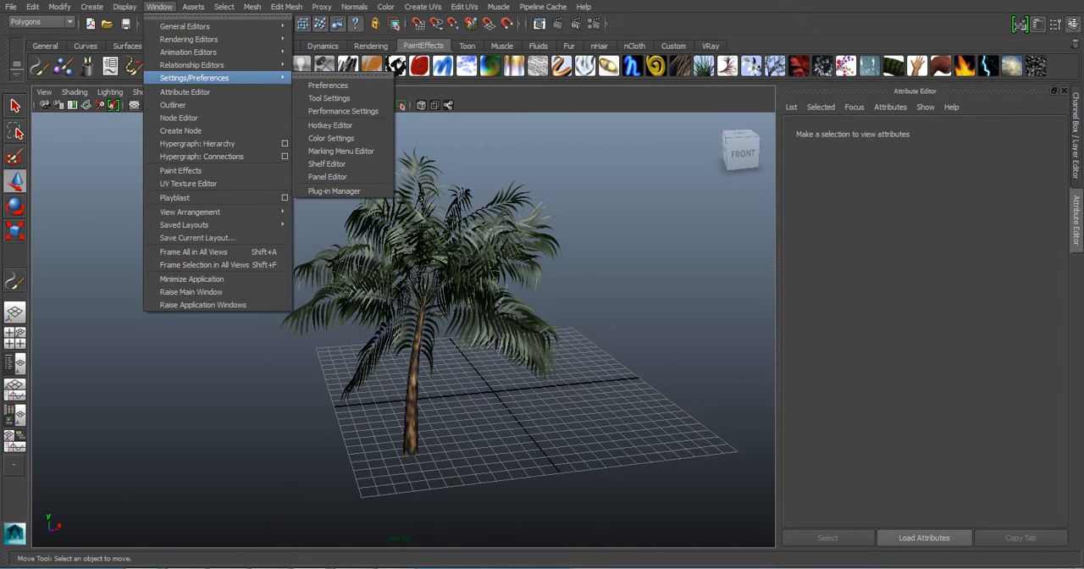
left_click(333, 190)
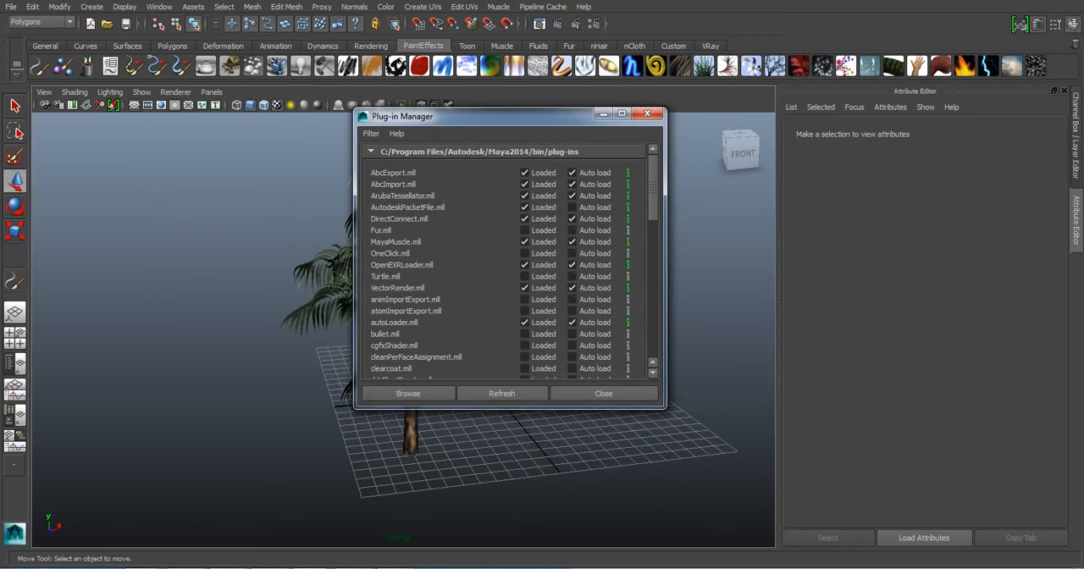
scroll(508, 258, "down", 15)
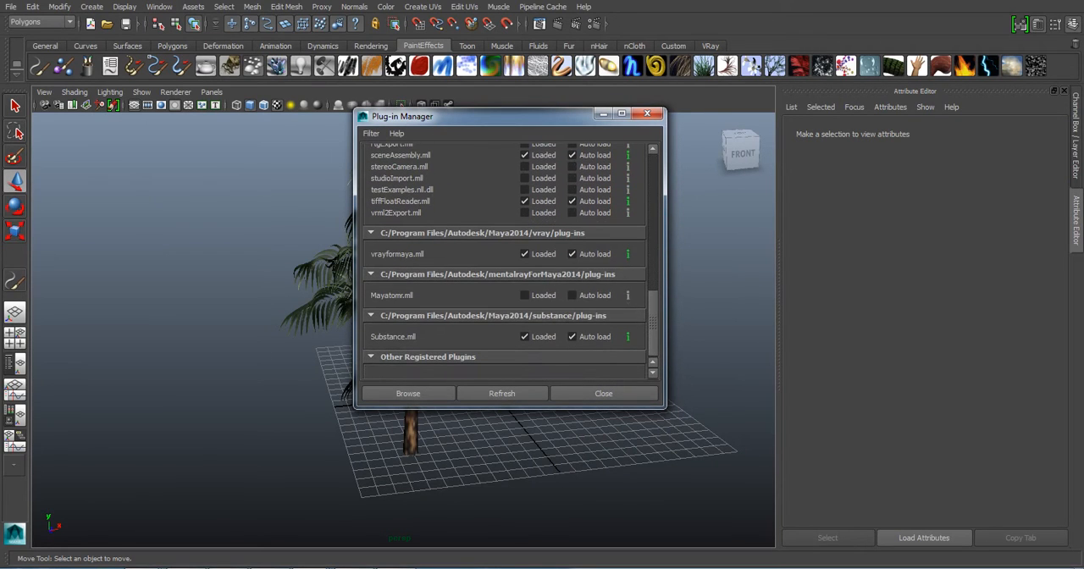
left_click(525, 295)
left_click(603, 393)
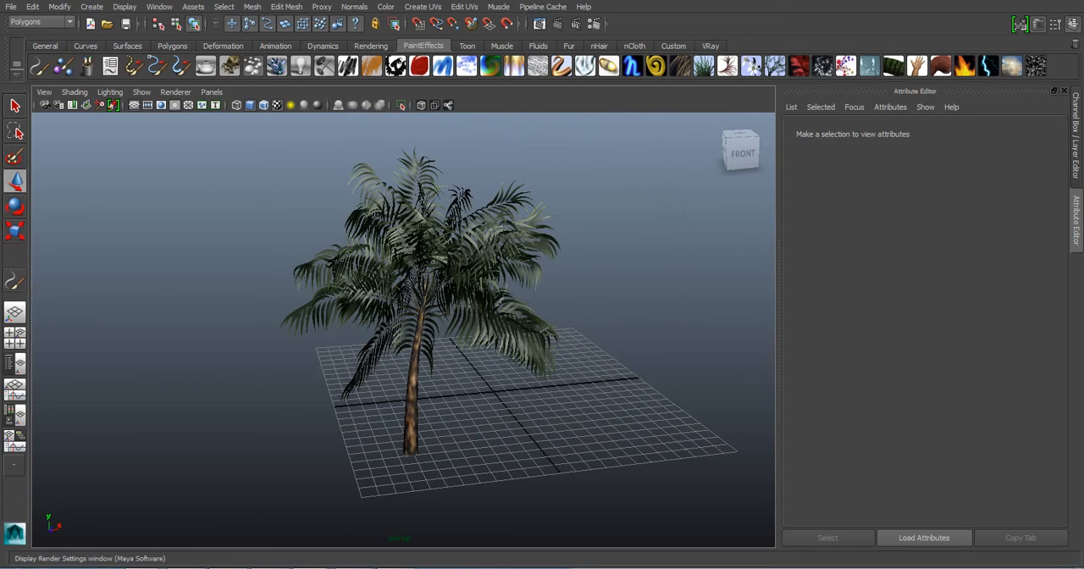
- Set the renderer to mental ray in the Render Settings and close them
left_click(594, 24)
left_click_drag(593, 75, 416, 72)
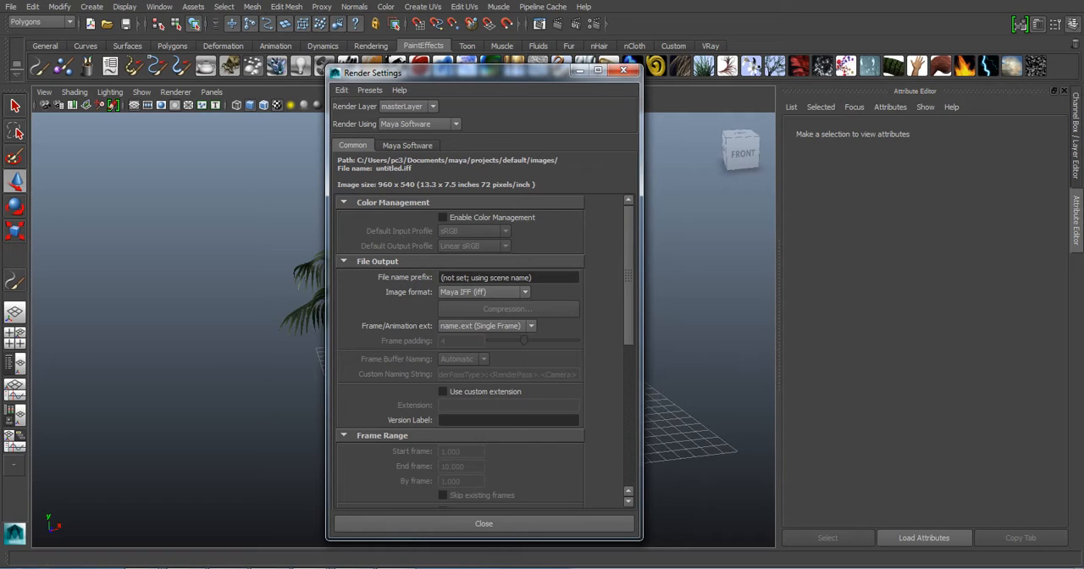
left_click(420, 123)
left_click(415, 171)
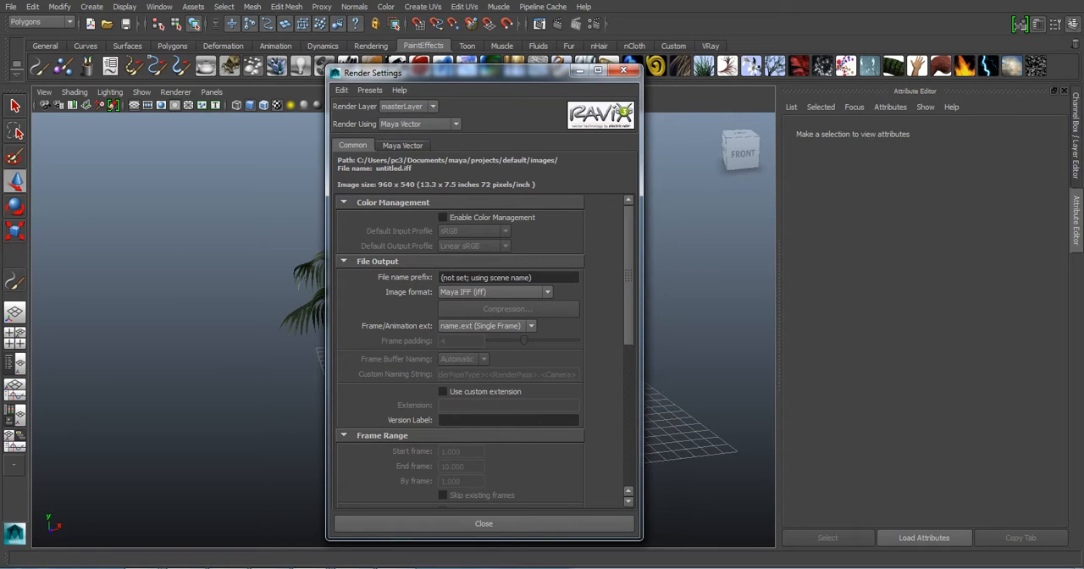
left_click(419, 124)
left_click(415, 179)
left_click(625, 70)
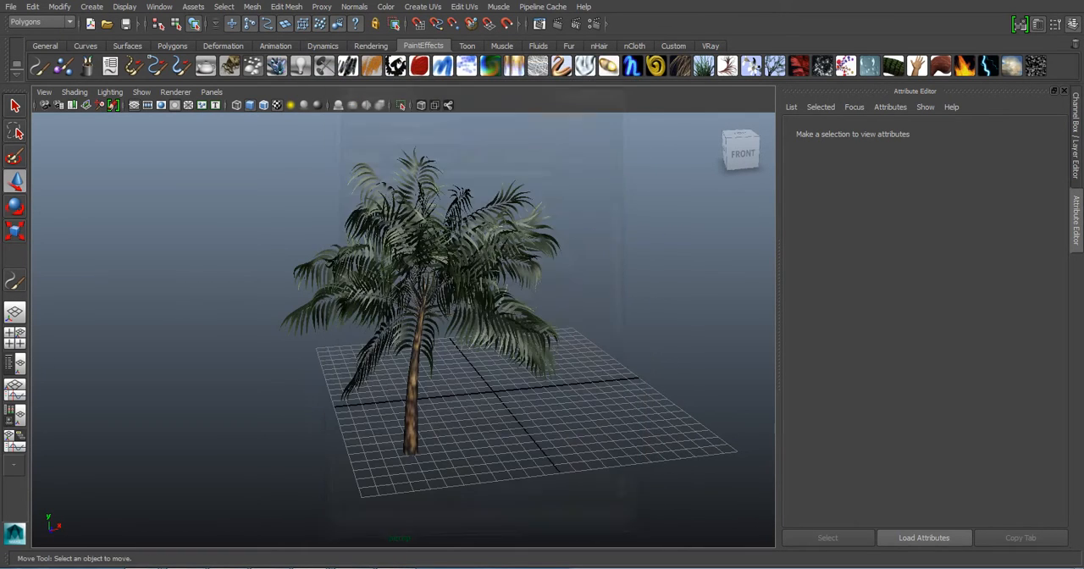
- Select the palm's leaves and trunk in turn to examine them as separate objects, and clear the selection
left_click(420, 297)
left_click(618, 254)
left_click_drag(542, 322, 483, 322, "alt")
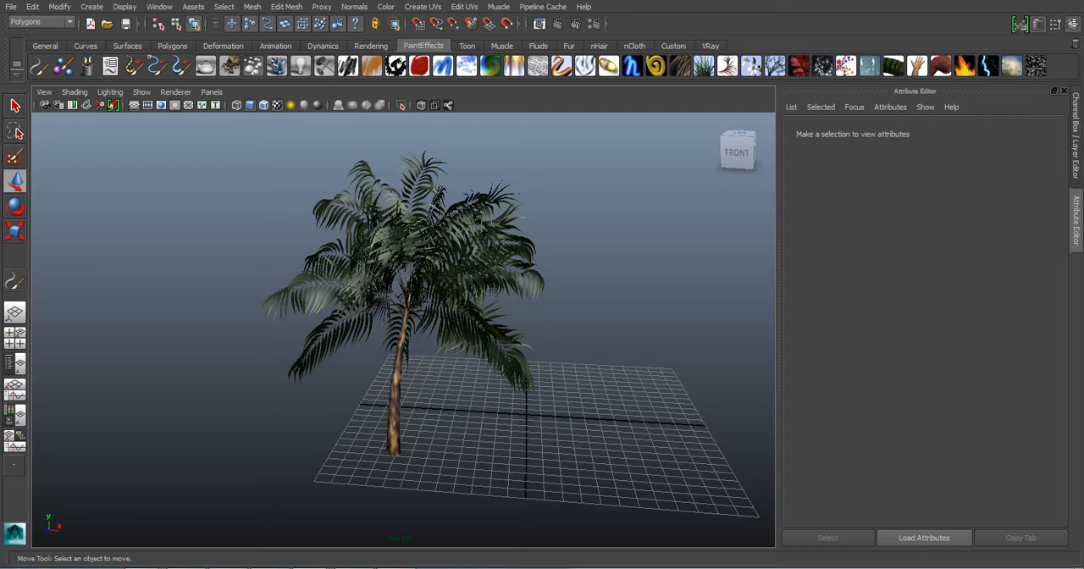
scroll(403, 330, "up", 2)
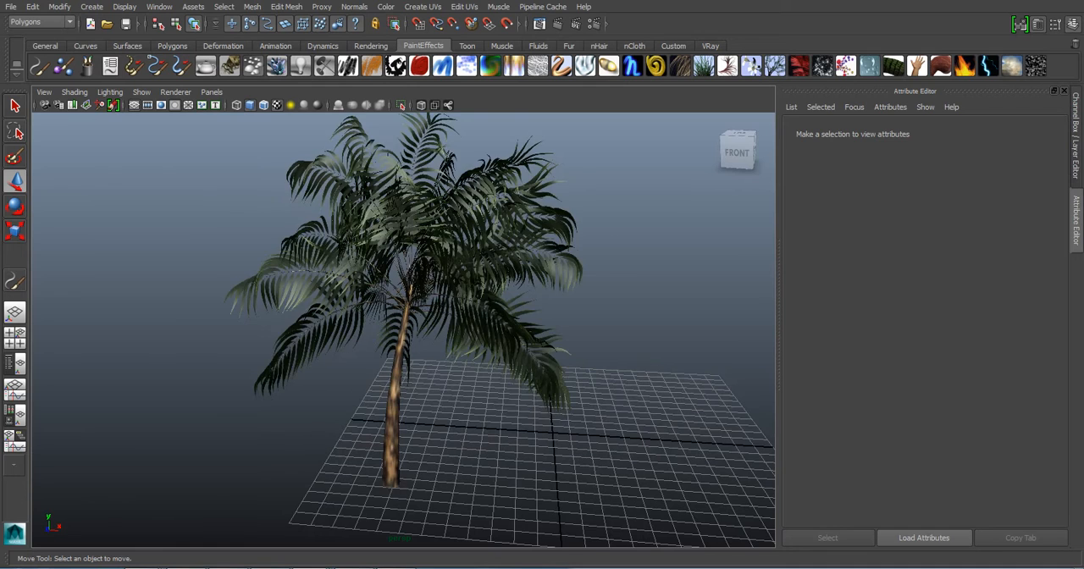
left_click(423, 245)
left_click(626, 254)
left_click(408, 309)
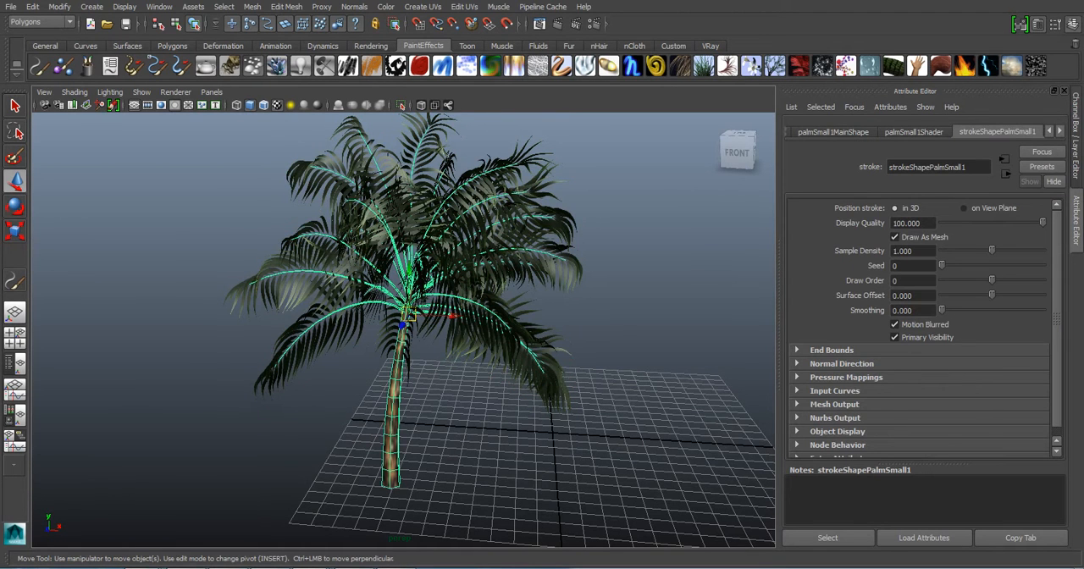
scroll(403, 330, "up", 3)
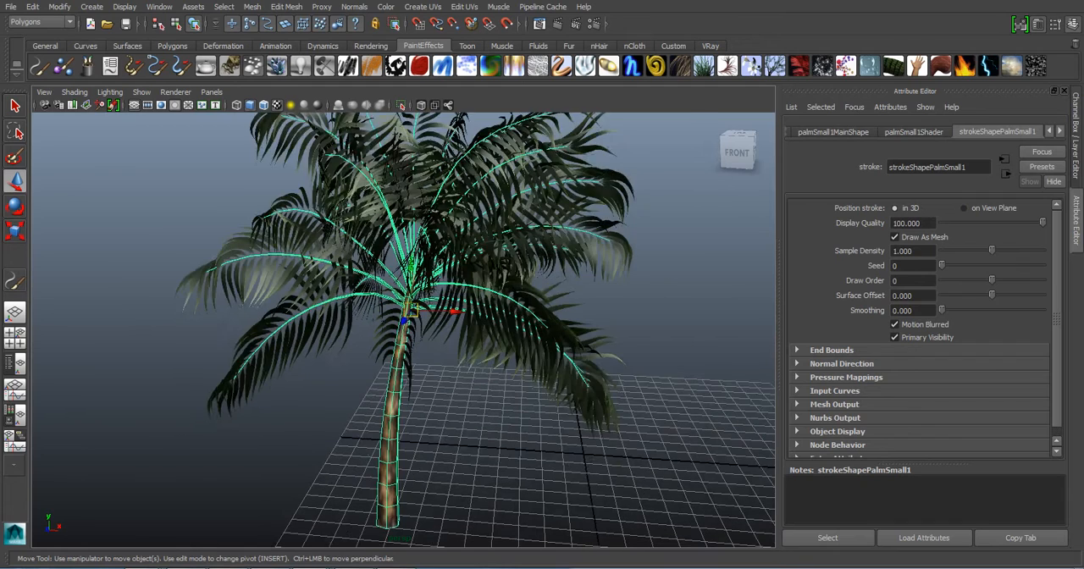
left_click(279, 449)
- Inspect the dense leaf geometry up close, compare it with the trunk, and view the whole palm with nothing selected
left_click(509, 314)
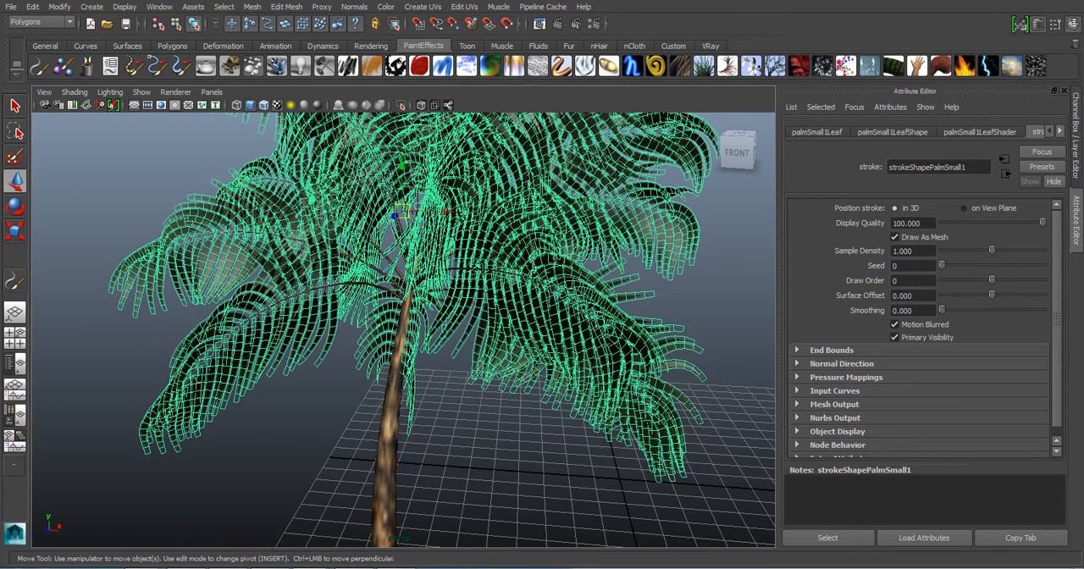
scroll(403, 330, "down", 2)
left_click(695, 313)
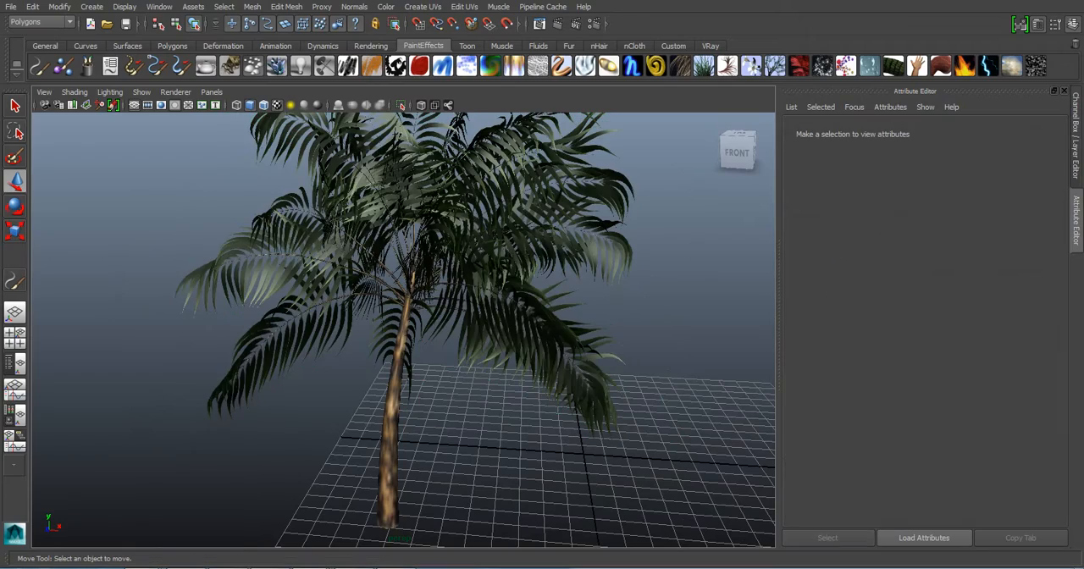
left_click(527, 317)
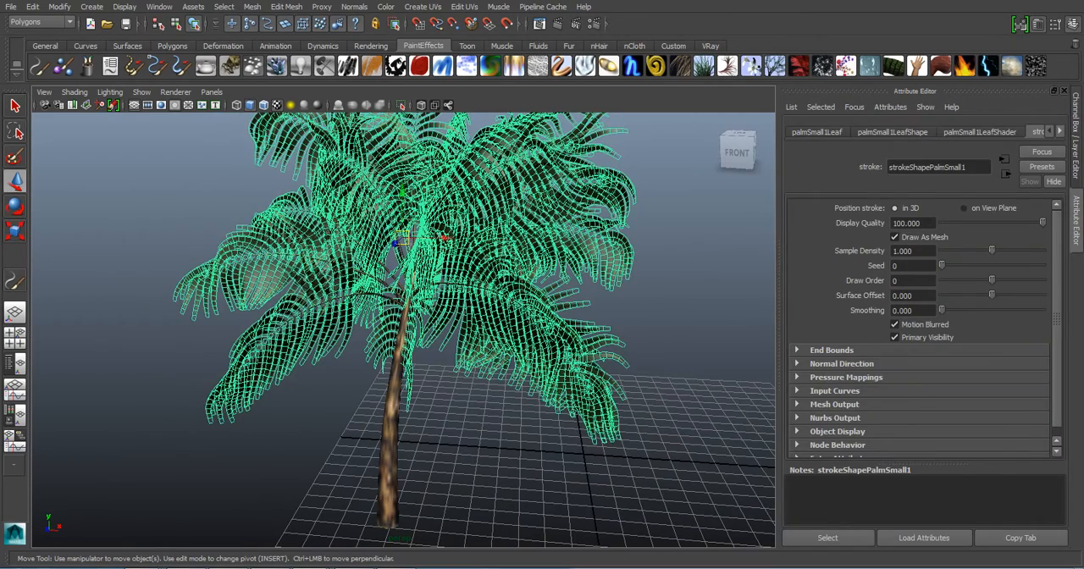
left_click(391, 427)
left_click(678, 314)
scroll(403, 329, "down", 5)
mouse_move(474, 321)
left_mouse_down("alt")
mouse_move(407, 339)
mouse_move(449, 330)
left_mouse_up("alt")
scroll(406, 339, "up", 4)
scroll(448, 330, "down", 2)
middle_click_drag(449, 330, 468, 348, "alt")
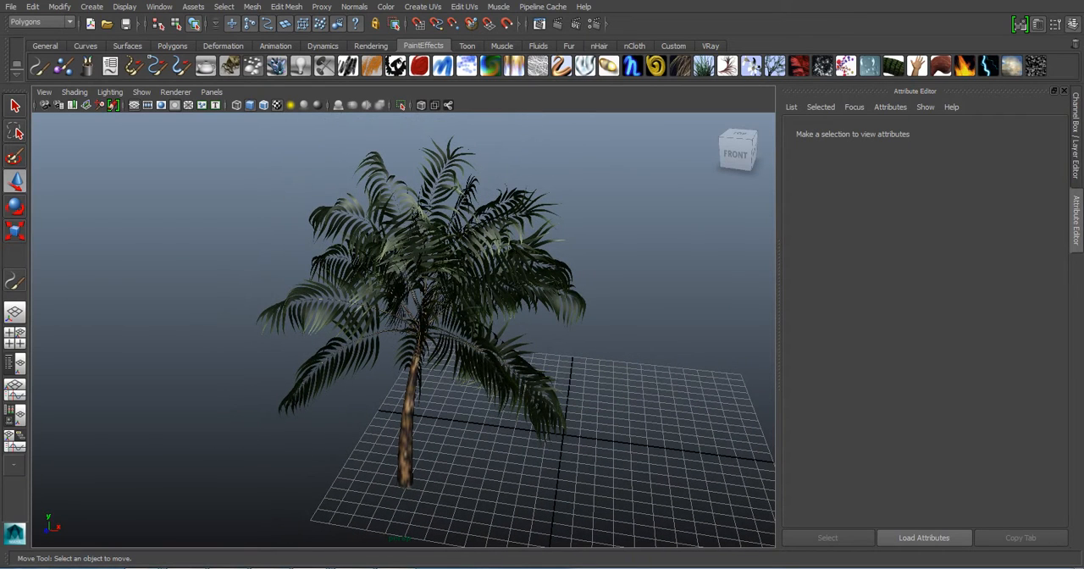
- Select the palm's leaves and trunk together
left_click_drag(206, 261, 628, 520)
left_click(631, 508)
left_click_drag(228, 267, 637, 491)
left_click(408, 441)
left_click(499, 271)
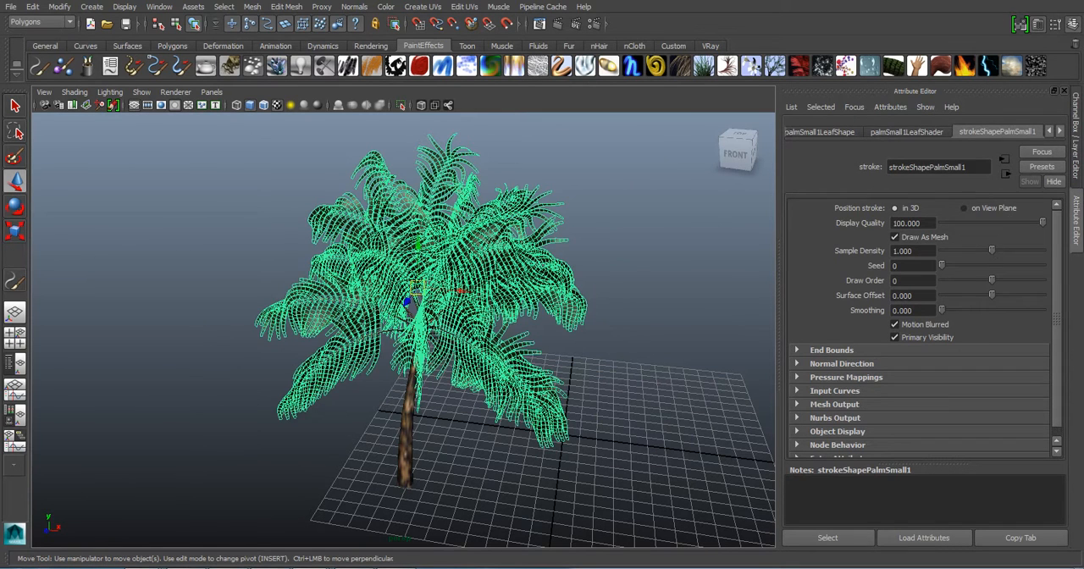
left_click(229, 245)
left_click_drag(229, 246, 621, 498)
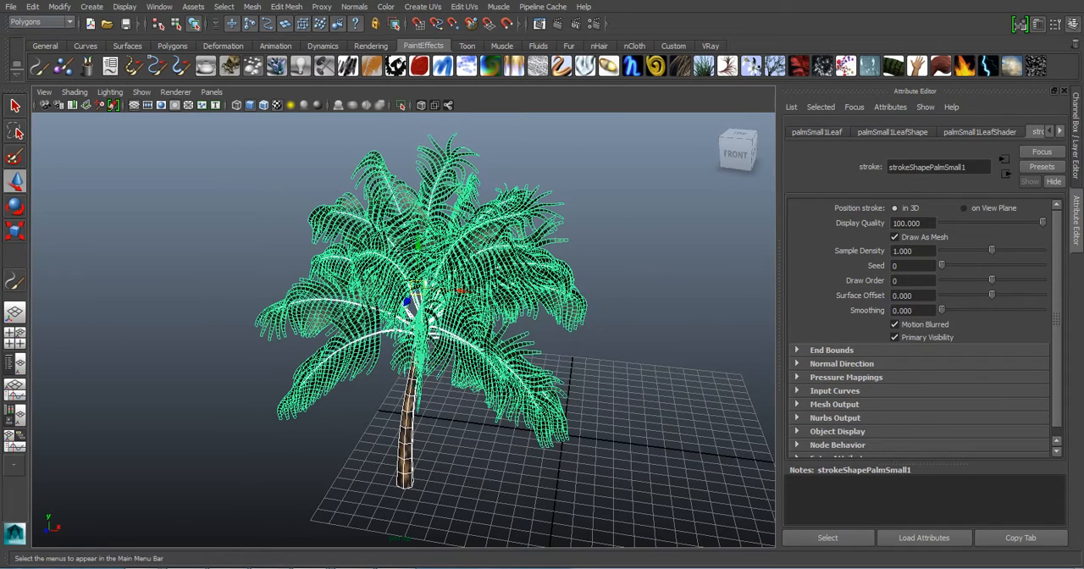
- Open the export options for the selected palm leaves and trunk, and set the file type to mentalRay
left_click(11, 6)
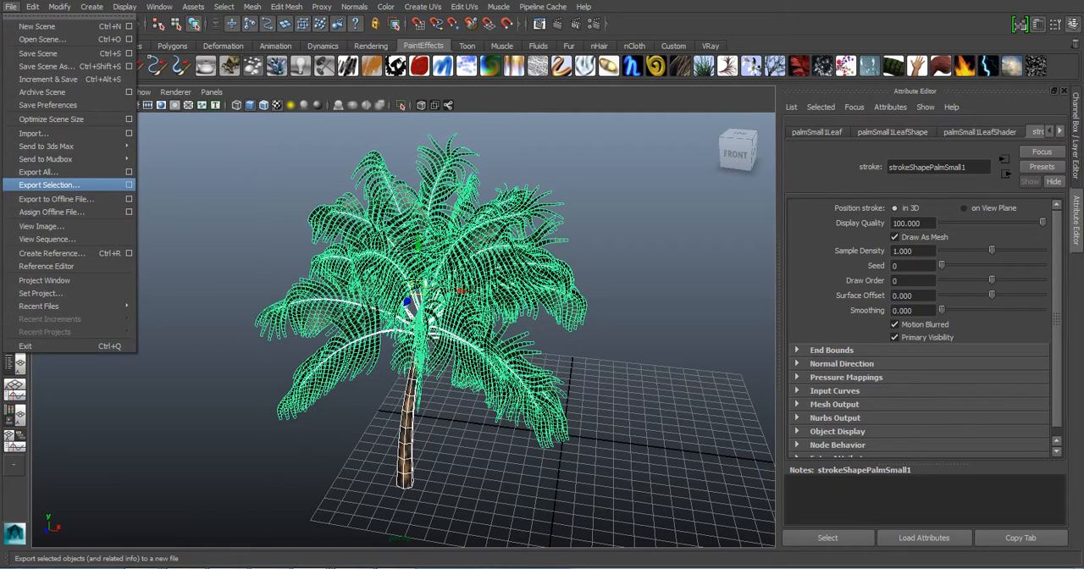
left_click(129, 184)
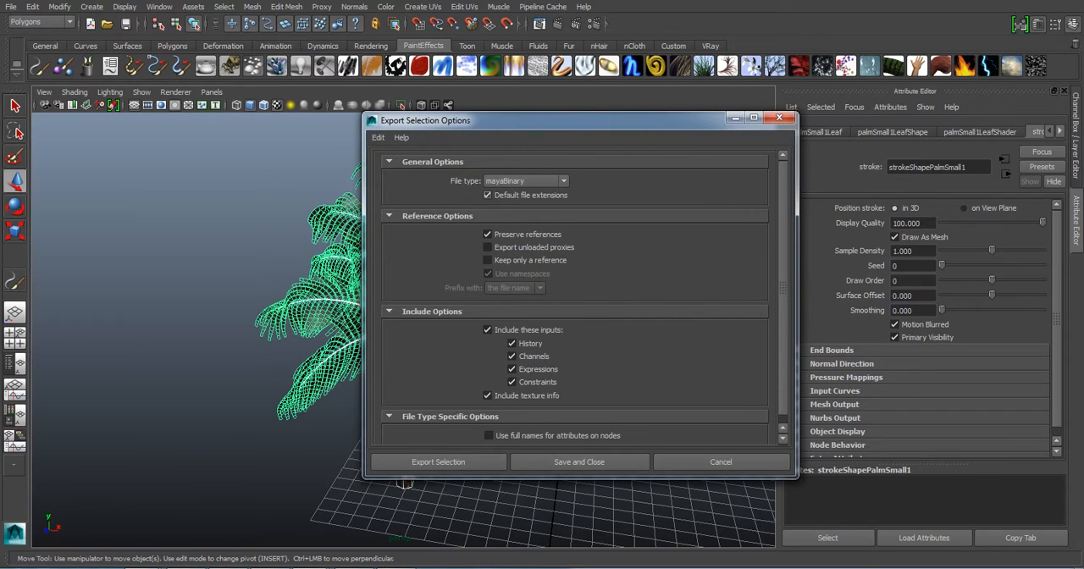
left_click(542, 181)
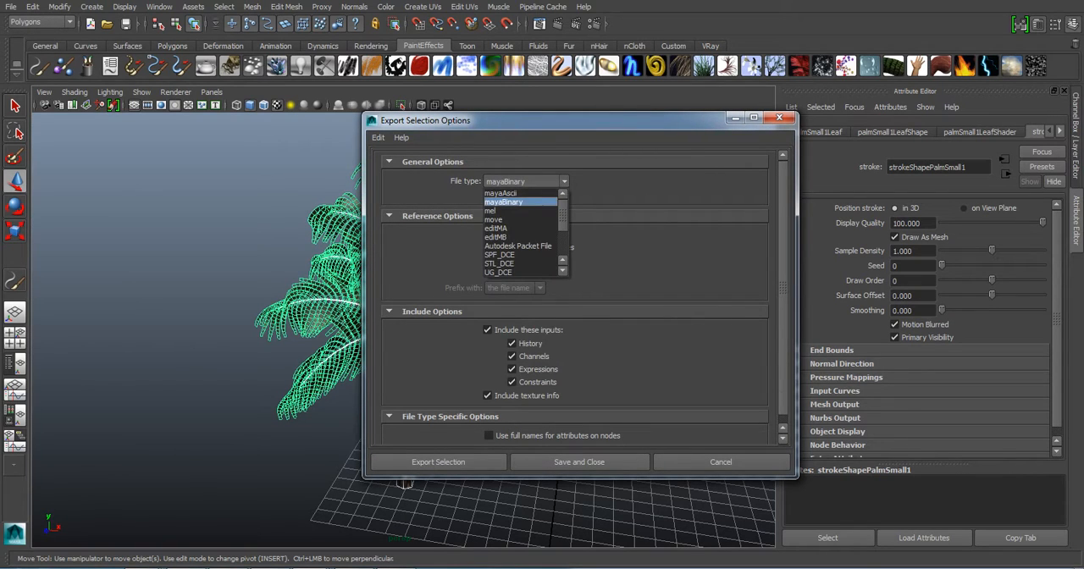
scroll(521, 211, "down", 3)
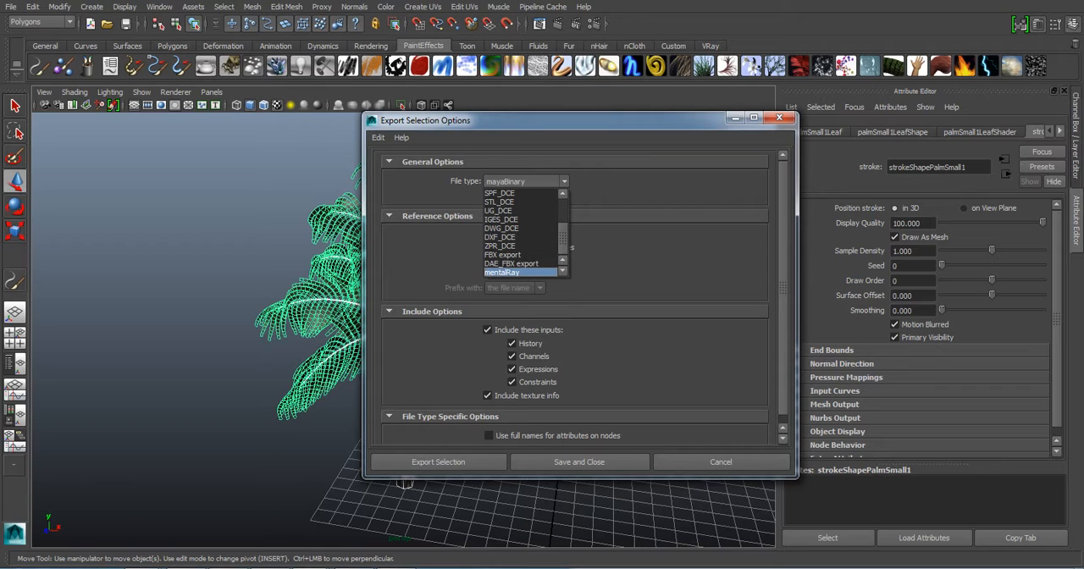
left_click(503, 273)
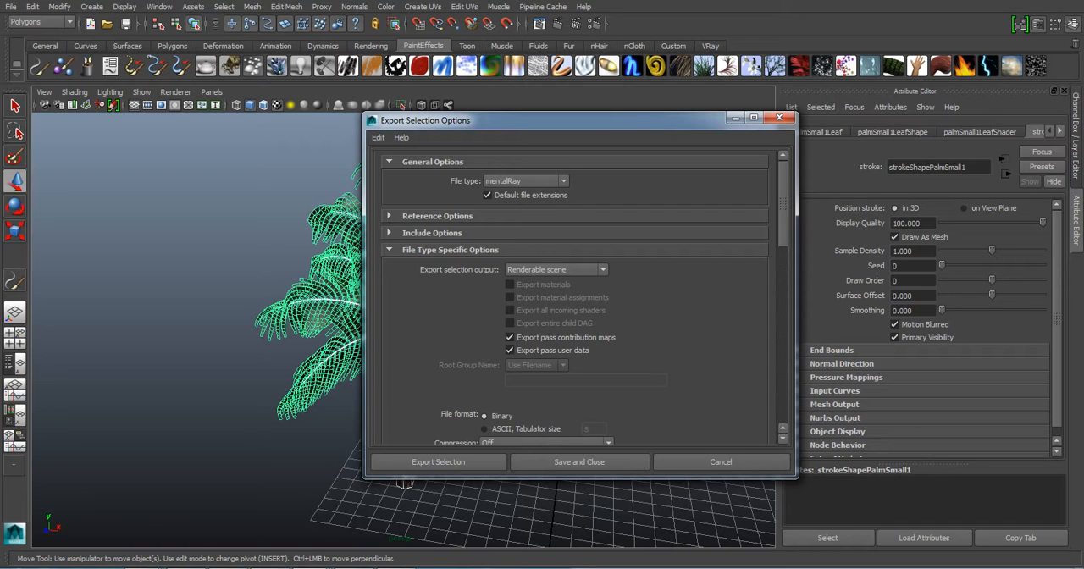
- Set the export selection output to Render Proxy (Assembly), keeping the options window clear of the palm
left_click_drag(542, 120, 567, 102)
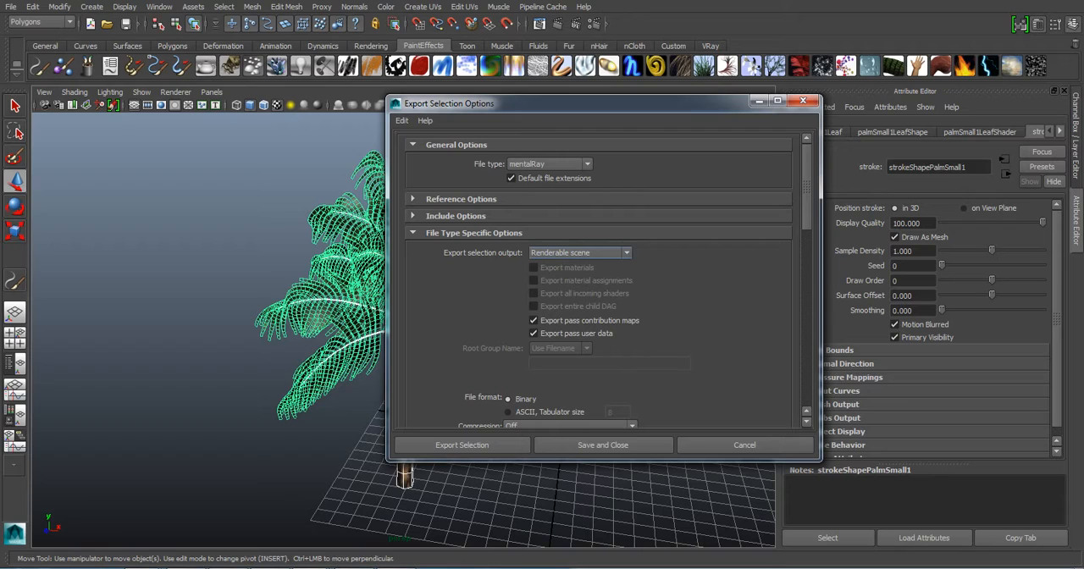
left_click(581, 252)
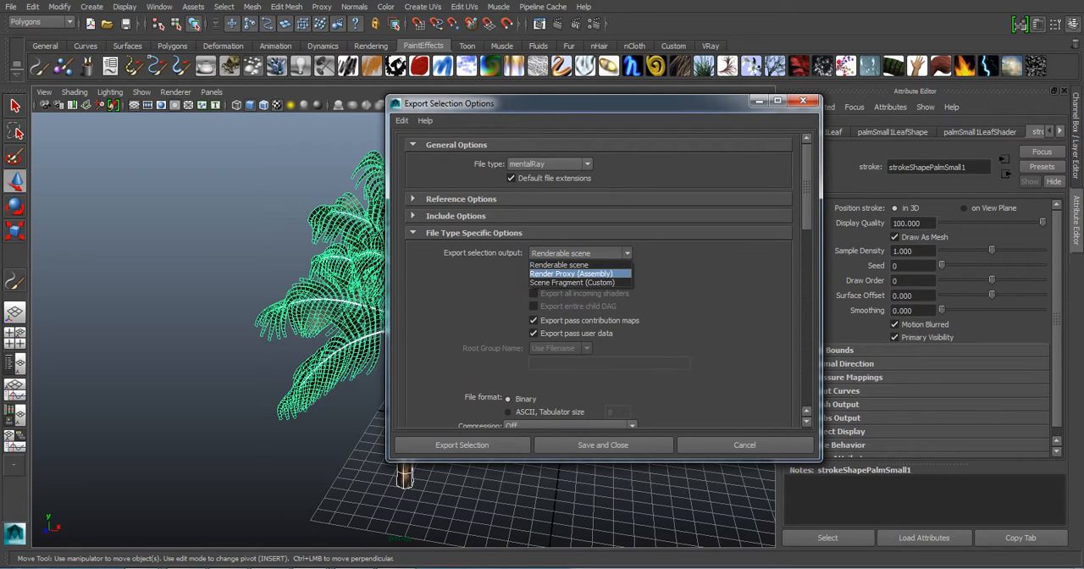
left_click(570, 274)
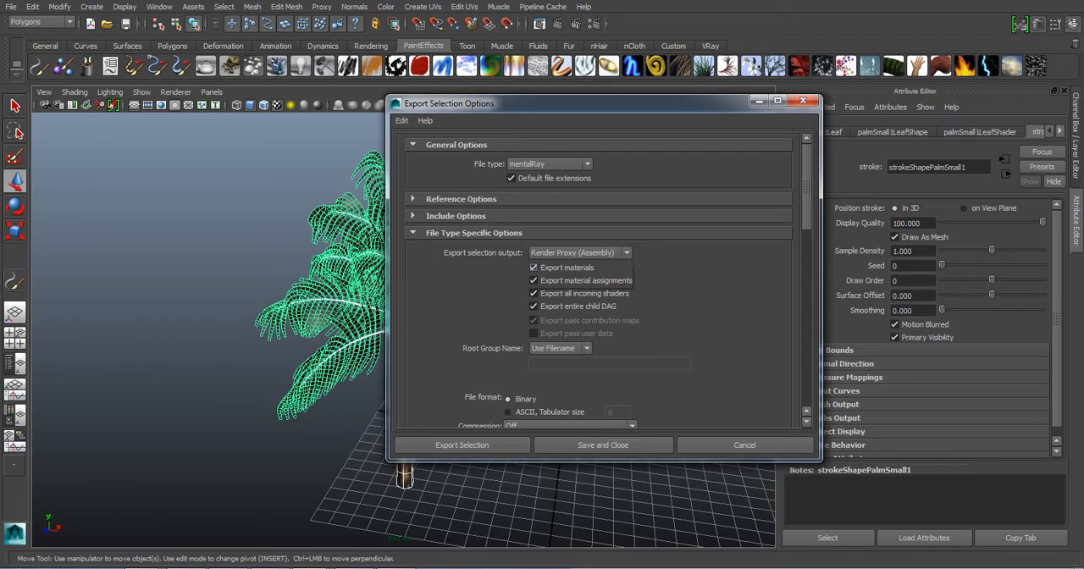
left_click_drag(449, 103, 736, 73)
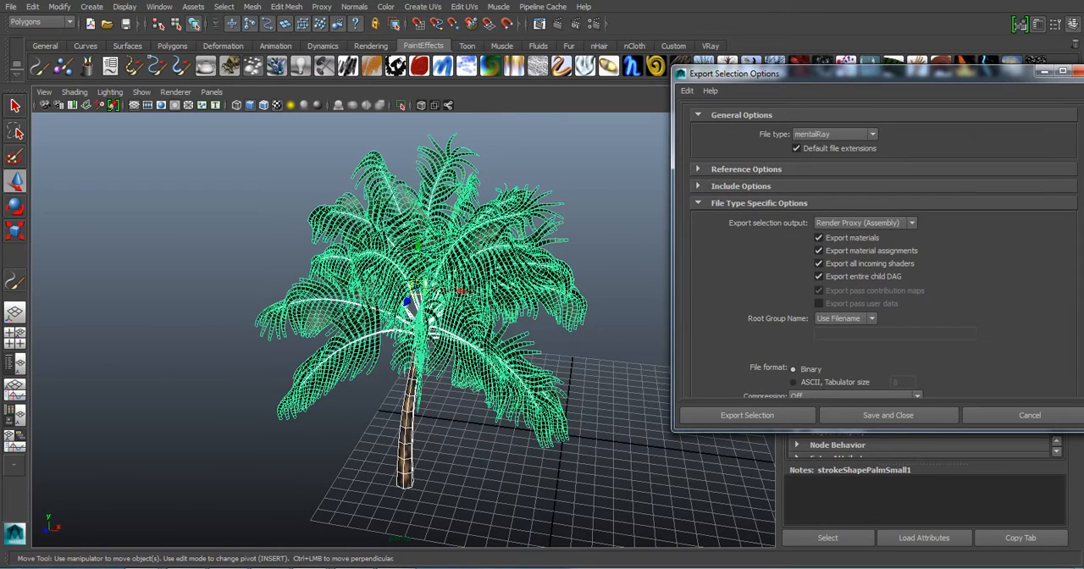
left_click_drag(830, 74, 718, 75)
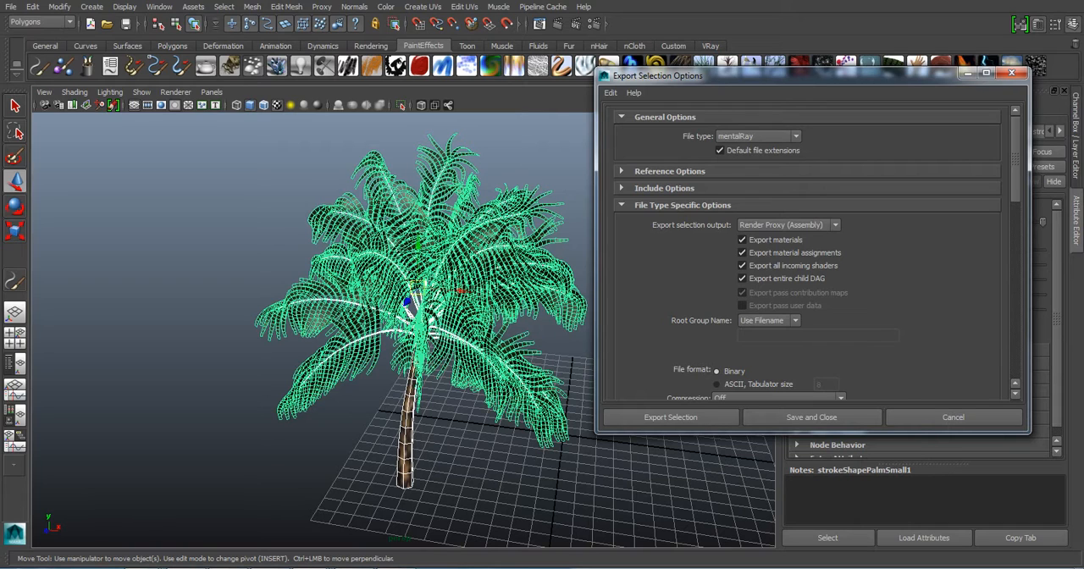
left_click_drag(723, 76, 711, 75)
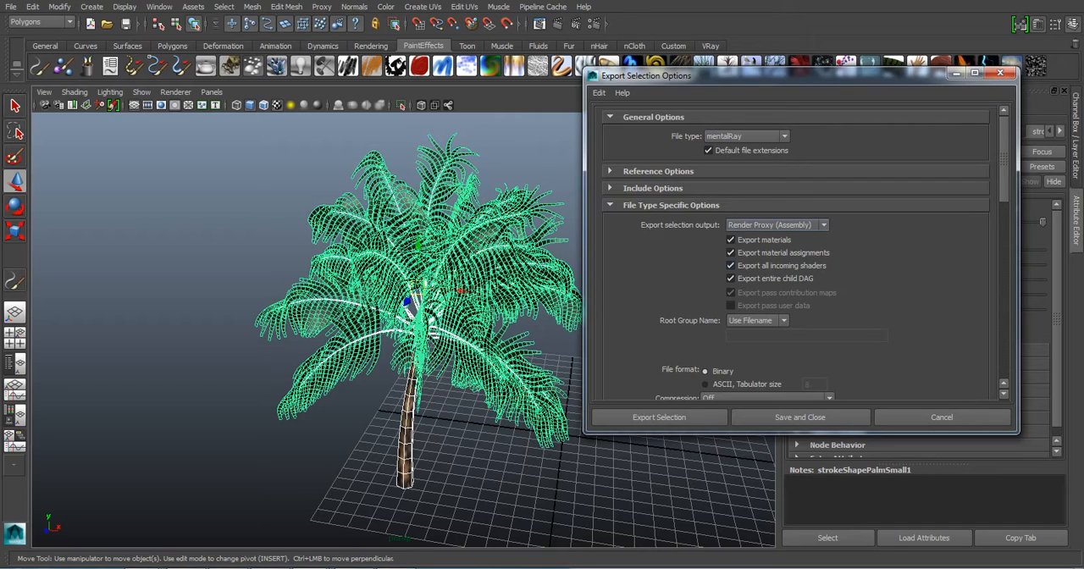
left_click(776, 224)
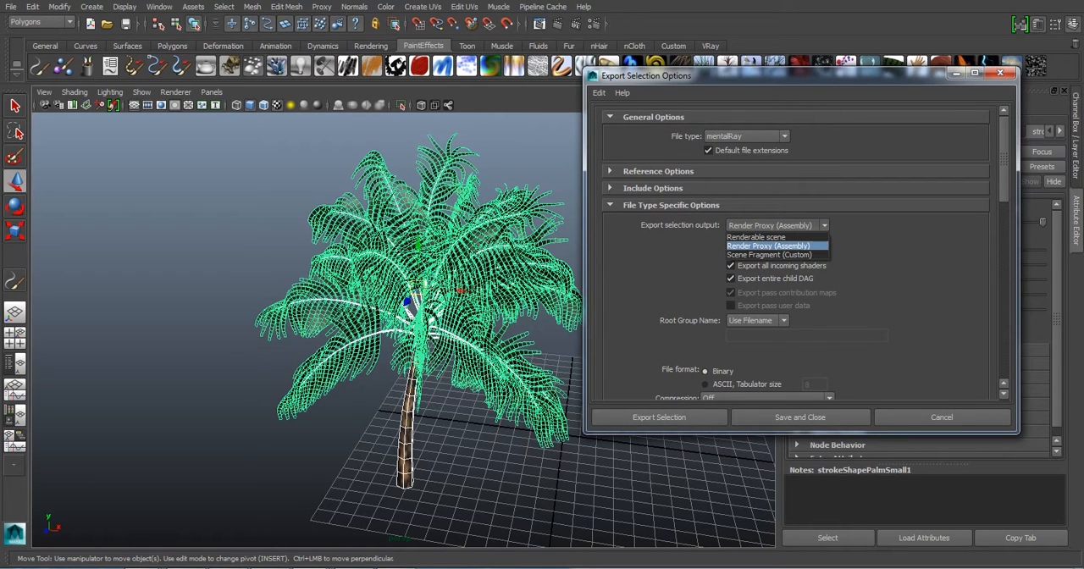
left_click(769, 245)
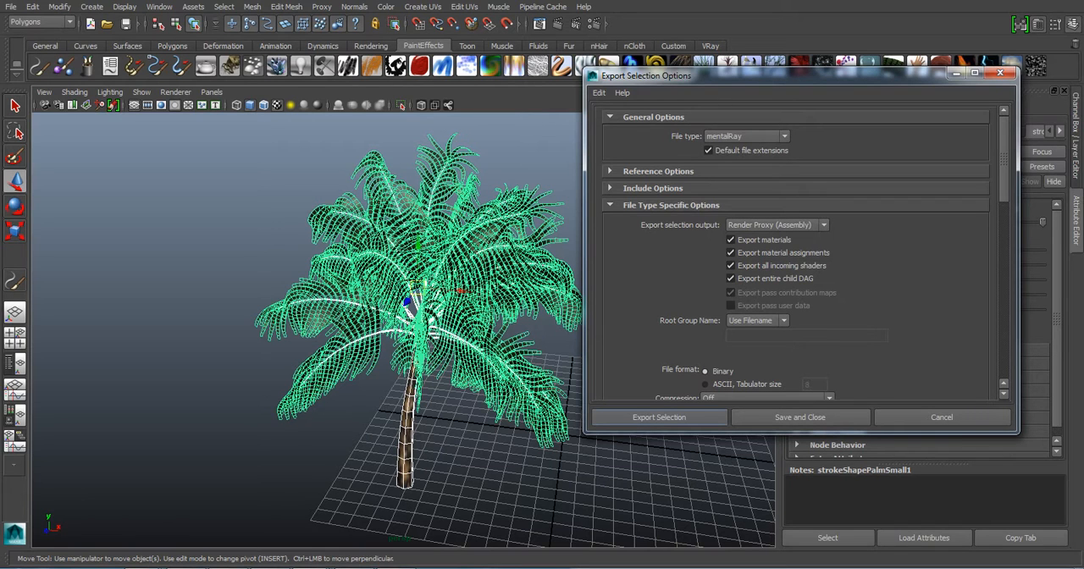
- Export the selected palm as palmera into the mental ray folder on the Desktop
left_click(658, 416)
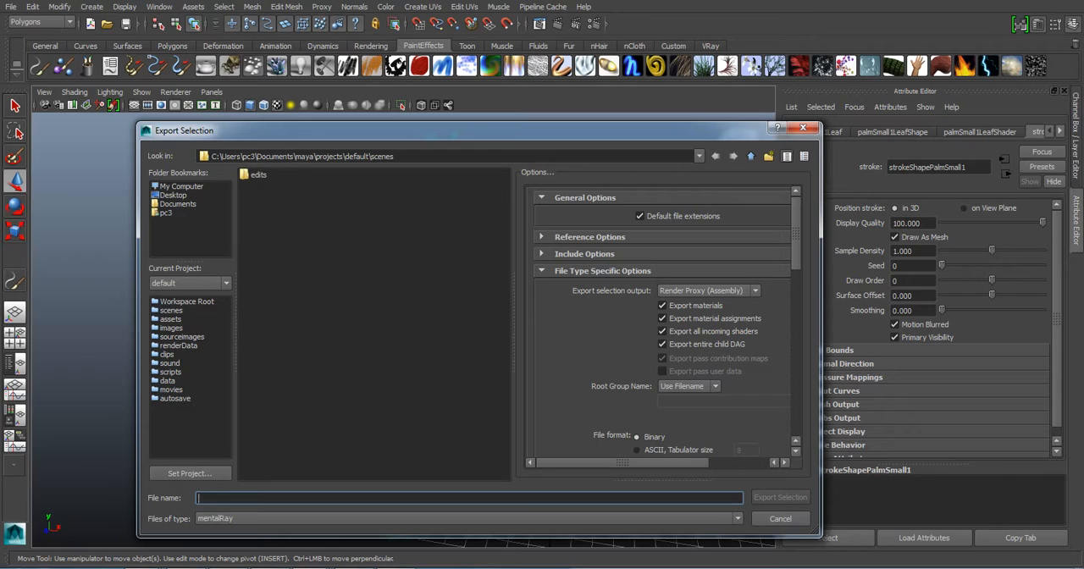
left_click(174, 196)
double_click(267, 229)
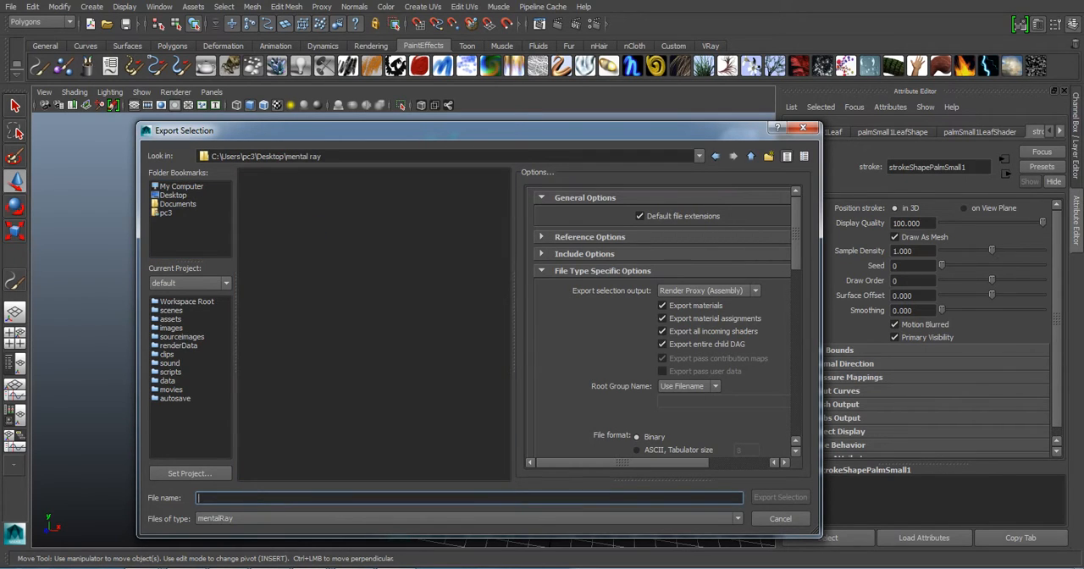
type("palmera")
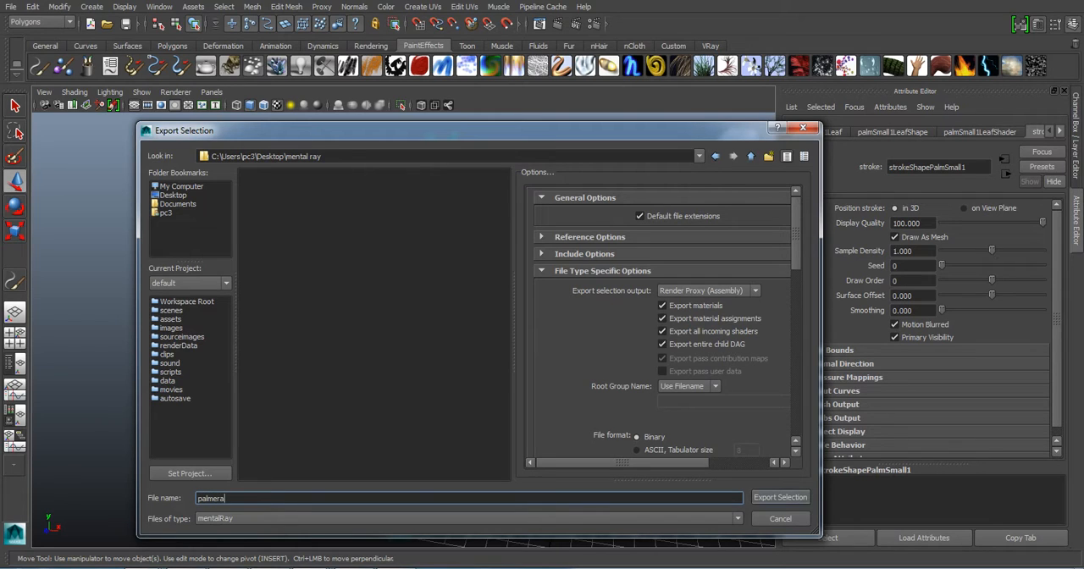
key("Return")
- Switch to the mental ray folder in Windows Explorer and display its contents as extra large icons
mouse_move(233, 561)
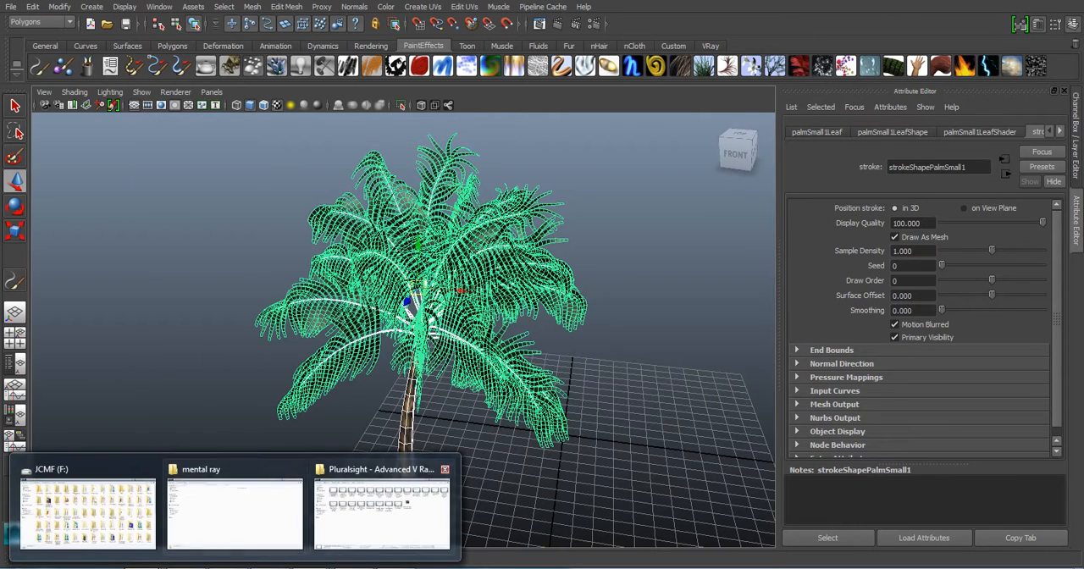
left_click(234, 508)
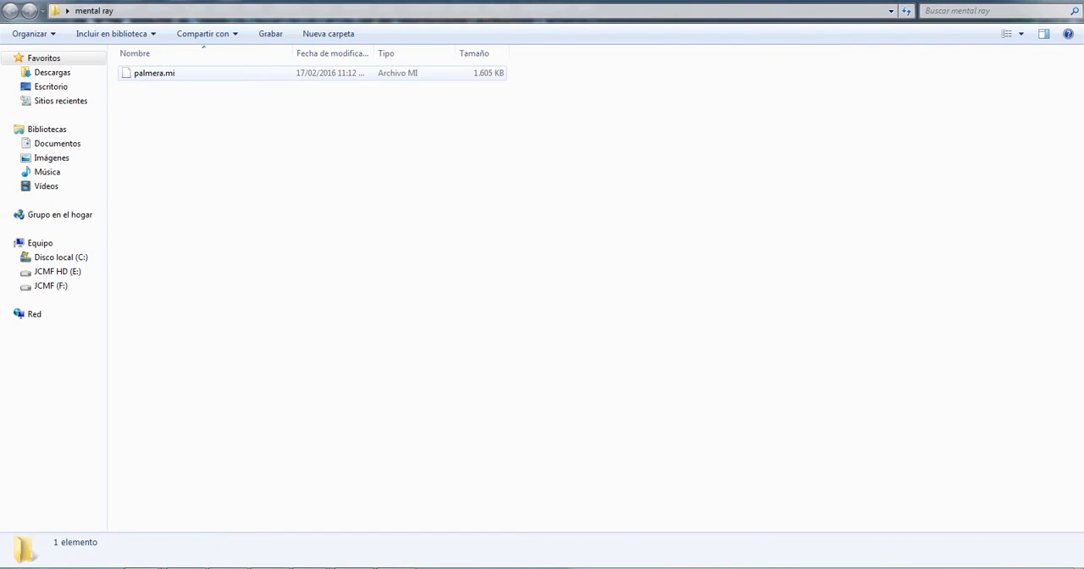
right_click(200, 107)
mouse_move(246, 114)
left_click(434, 115)
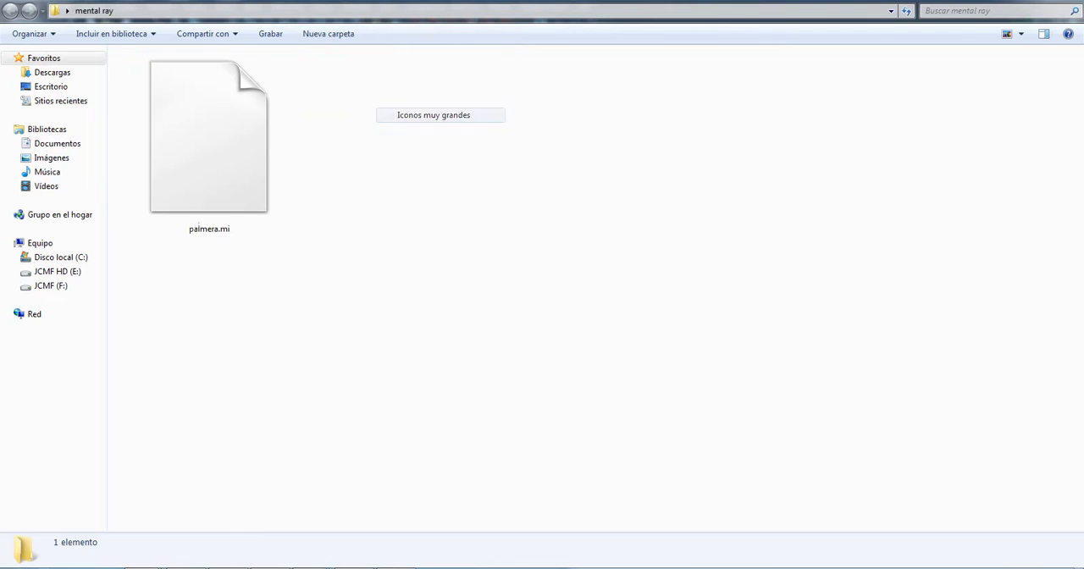
- Open the name of palmera.mi for editing and highlight its extension
left_click(221, 151)
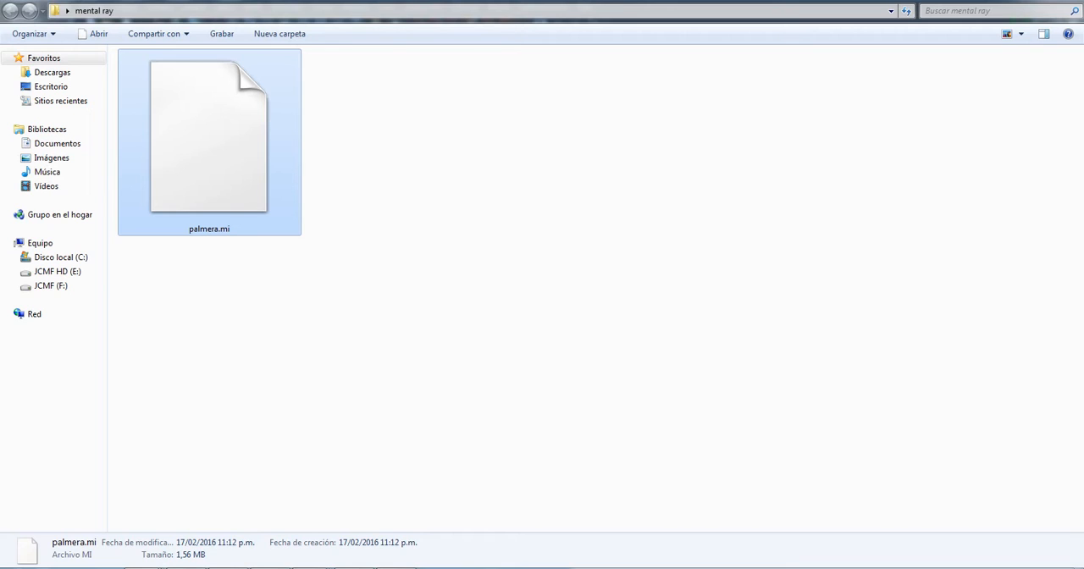
key("F2")
left_click(221, 229)
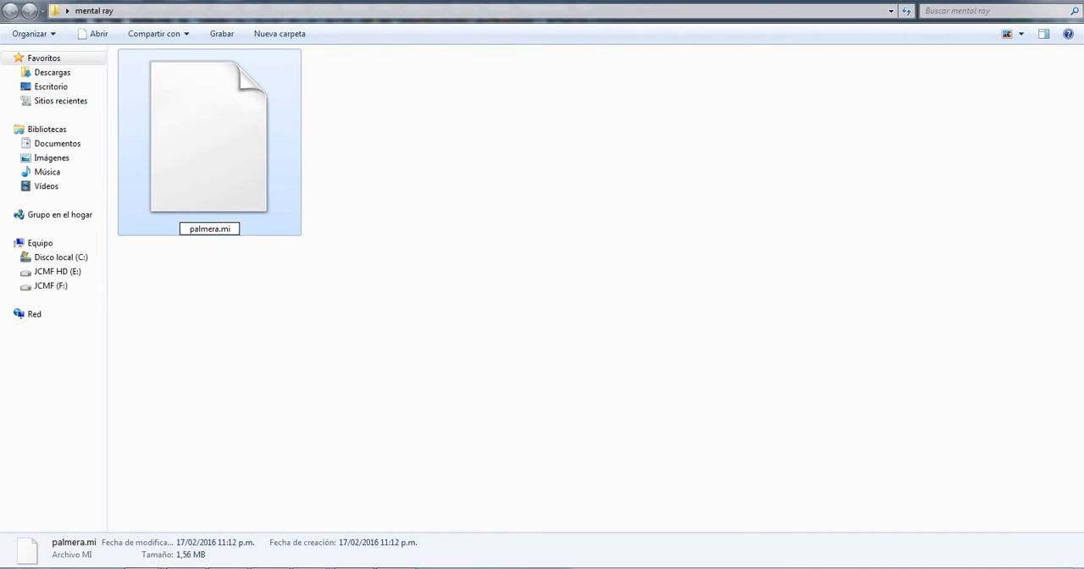
key("shift+End")
- Return to the palm scene in Maya and undo the selection of the leaves and trunk
left_click(288, 568)
left_click(240, 513)
key("ctrl+z")
key("ctrl+z")
key("ctrl+z")
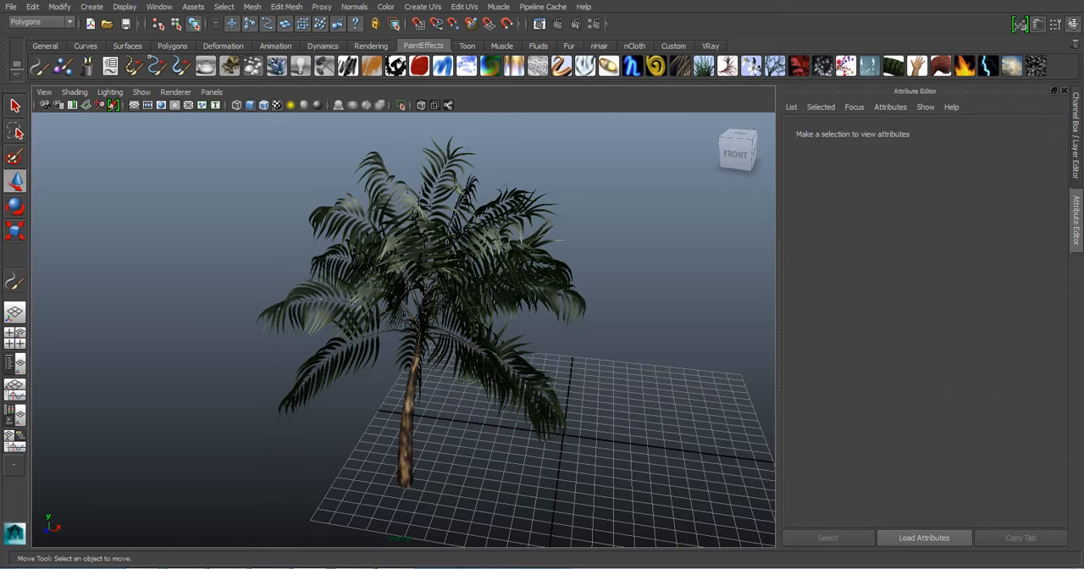
key("ctrl+z")
- Check the exported palmera.mi in the mental ray folder in Windows Explorer again and deselect the file
mouse_move(229, 566)
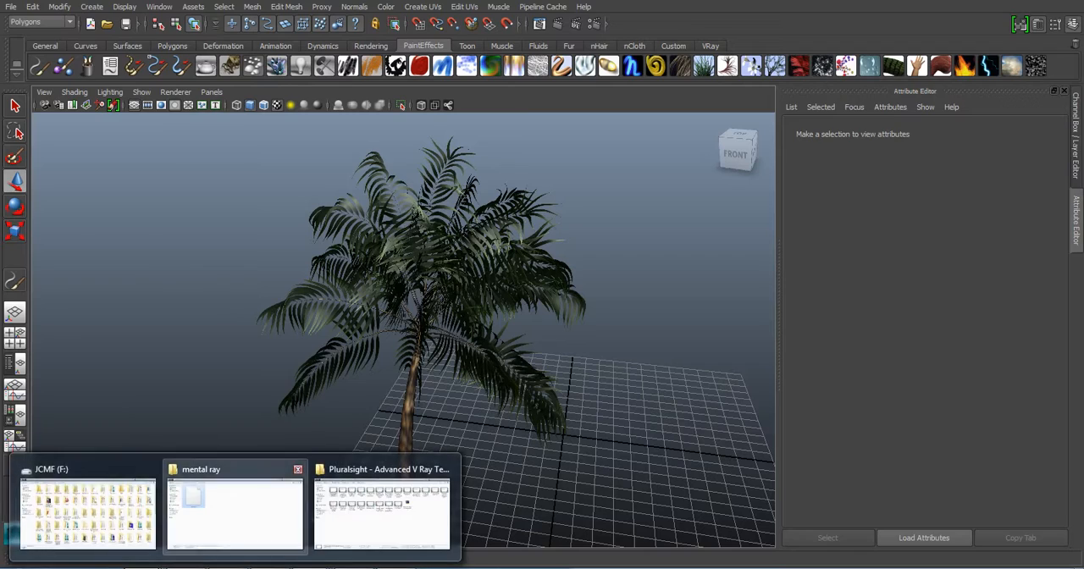
left_click(235, 510)
left_click(364, 339)
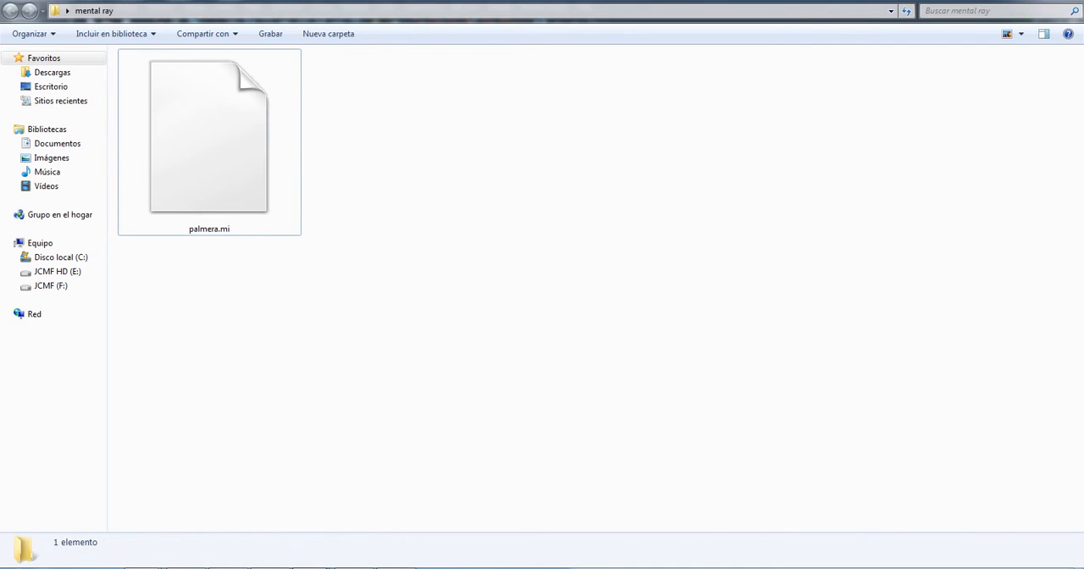
- Switch to the Maya terrain scene, and highlight "alta geometria" in the render proxy notes in Notepad
mouse_move(313, 566)
left_click(534, 525)
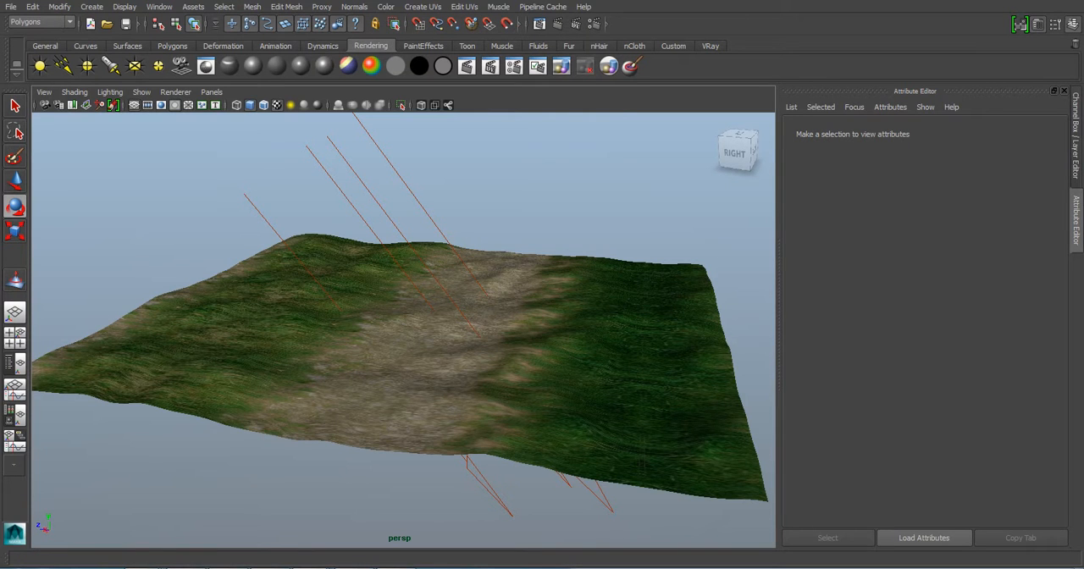
left_click(440, 566)
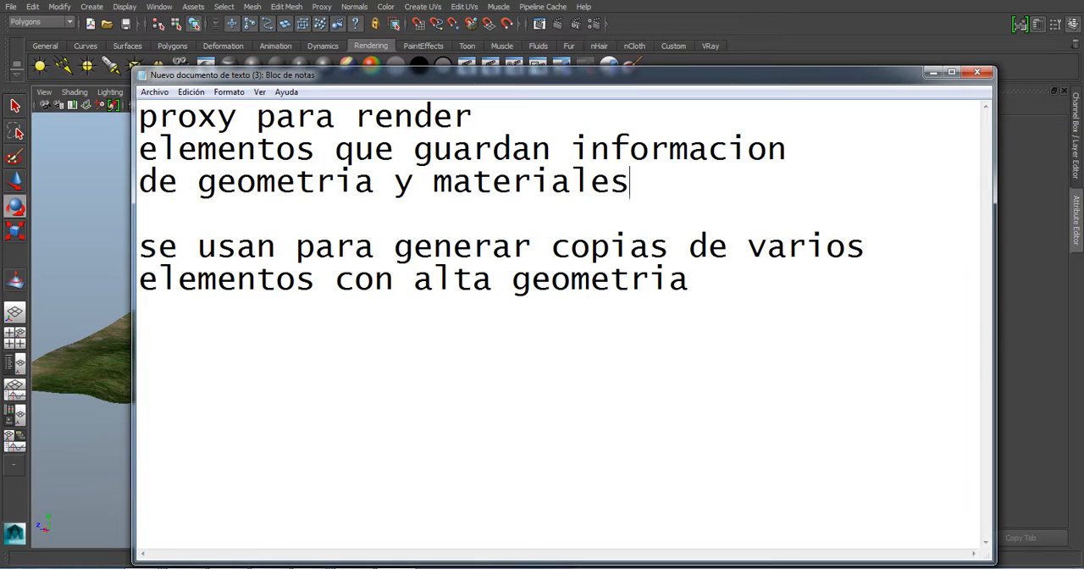
left_click_drag(690, 279, 413, 280)
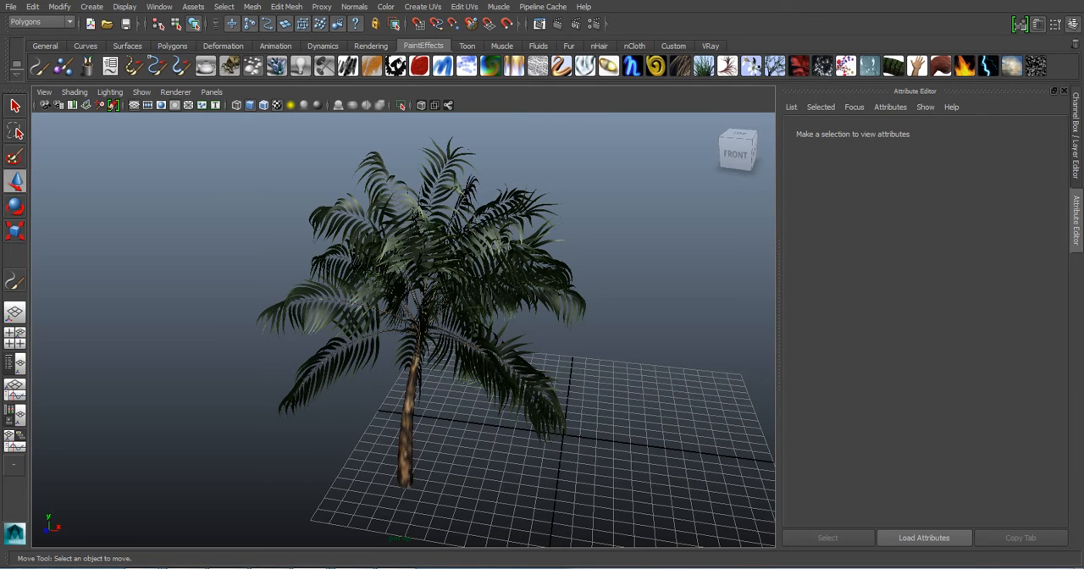
- Select the terrain mesh in the Maya terrain scene and compare that scene with the palm scene
mouse_move(312, 567)
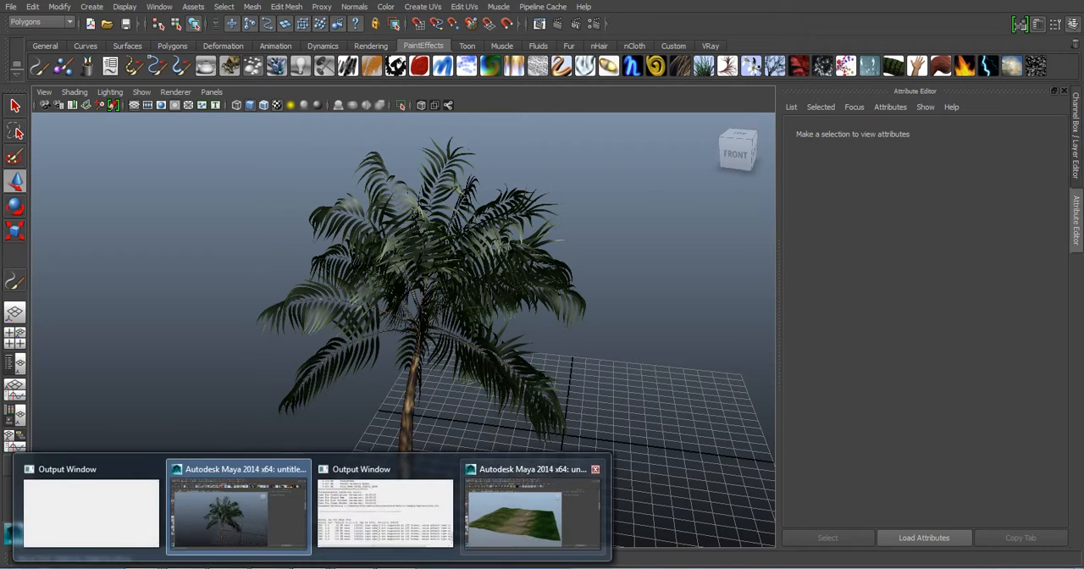
left_click(532, 513)
left_click(641, 456)
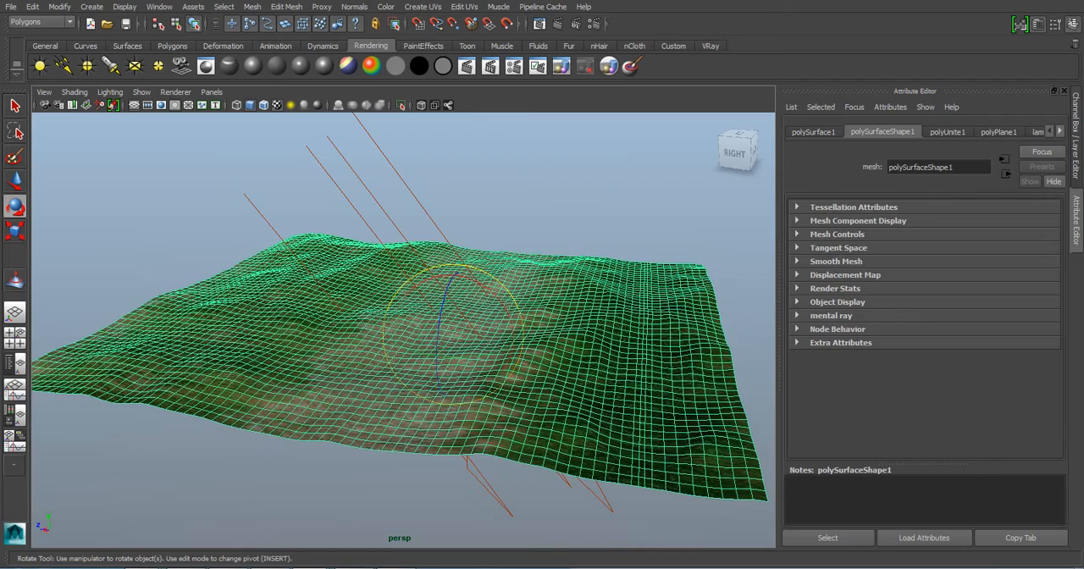
mouse_move(386, 563)
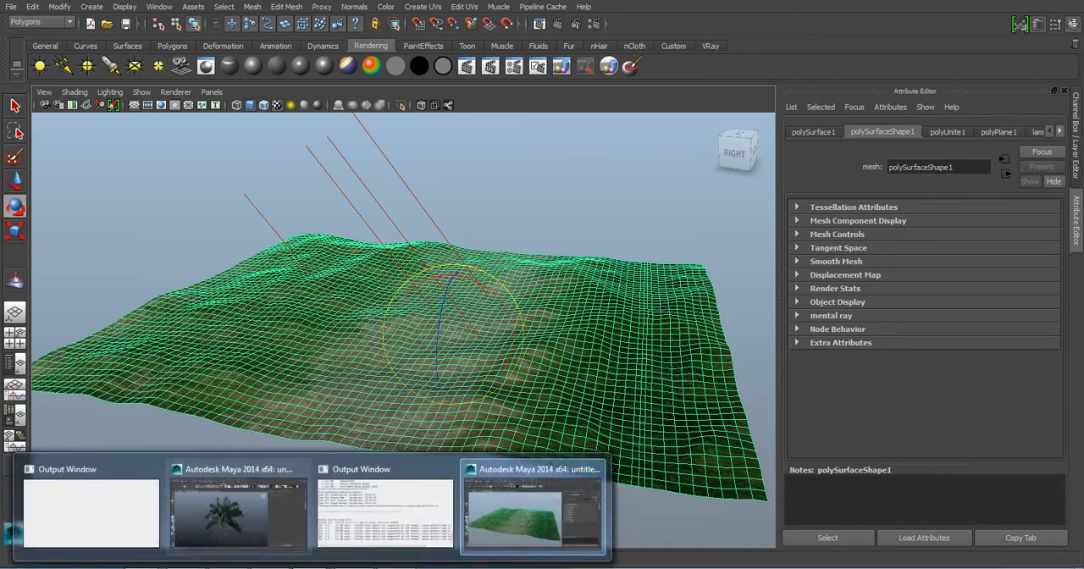
left_click(240, 509)
left_click(532, 513)
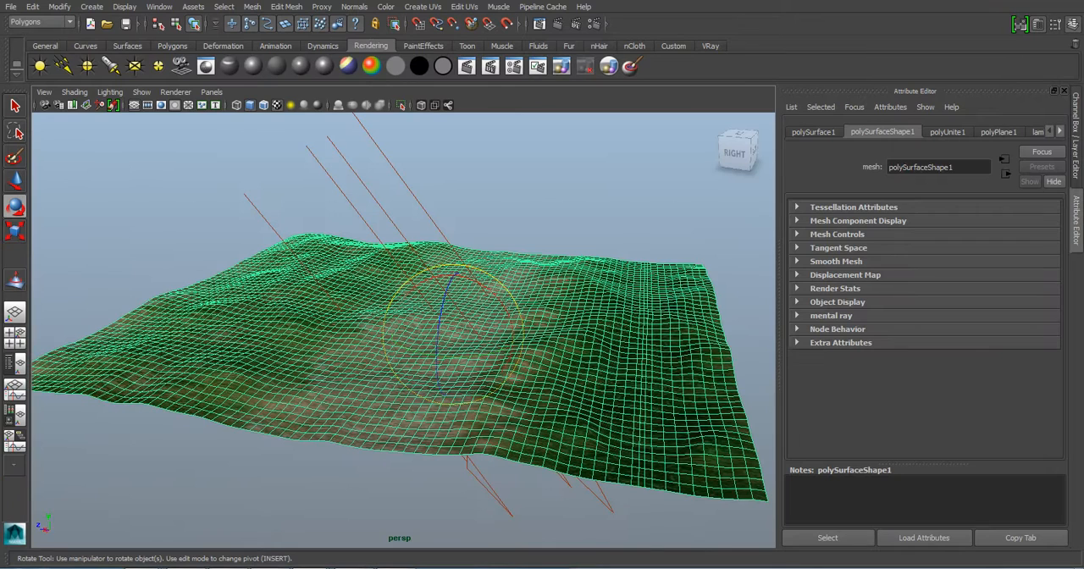
- Review the render proxy notes in Notepad, clear the text highlight, and minimize the notes
left_click(423, 565)
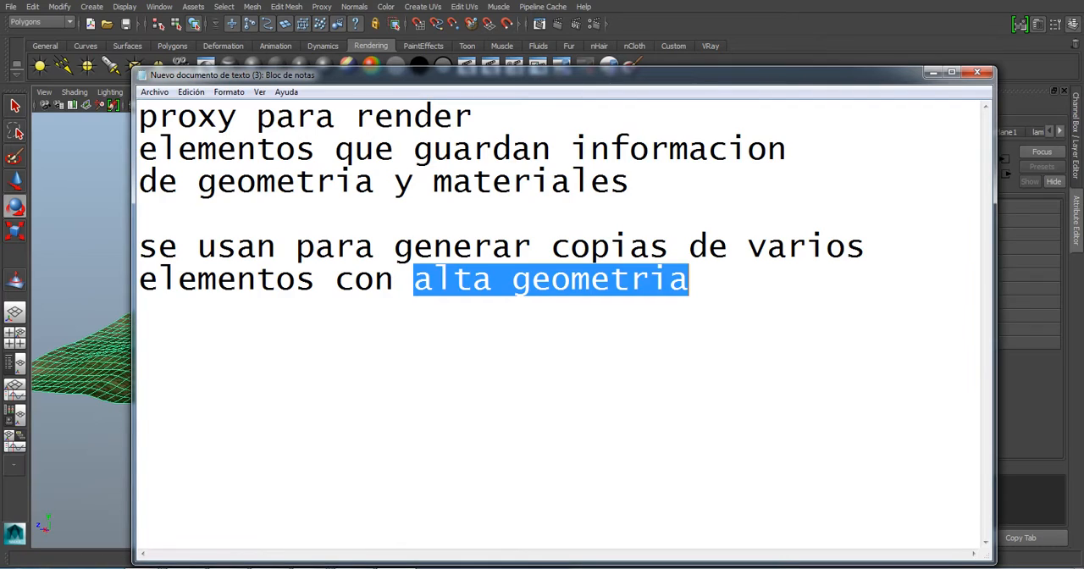
left_click(433, 279)
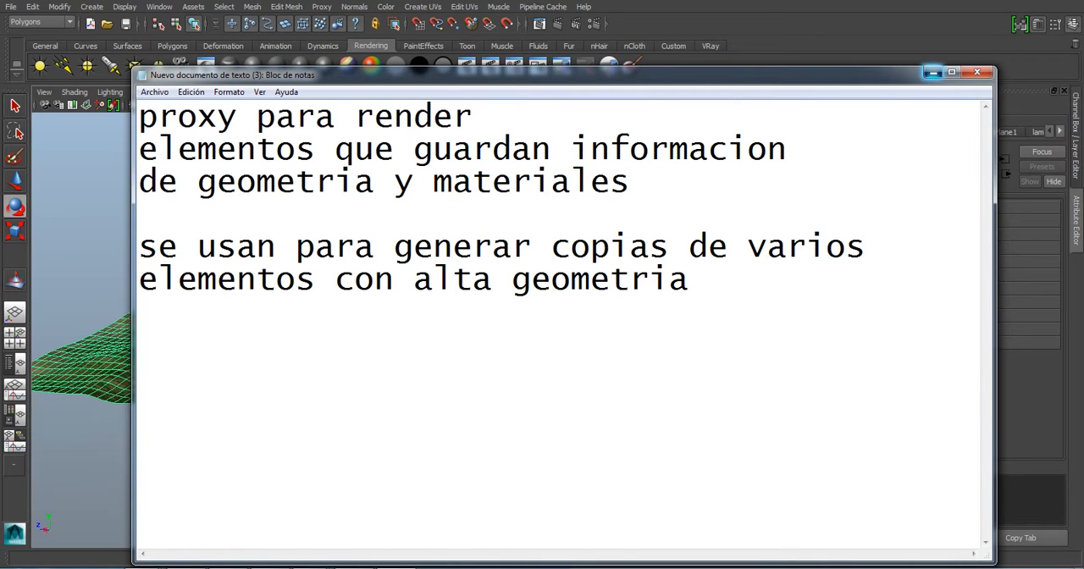
left_click(933, 72)
- Create a polygon cube at the centre of the terrain, raise it above the surface and scale it up uniformly
left_click(610, 188)
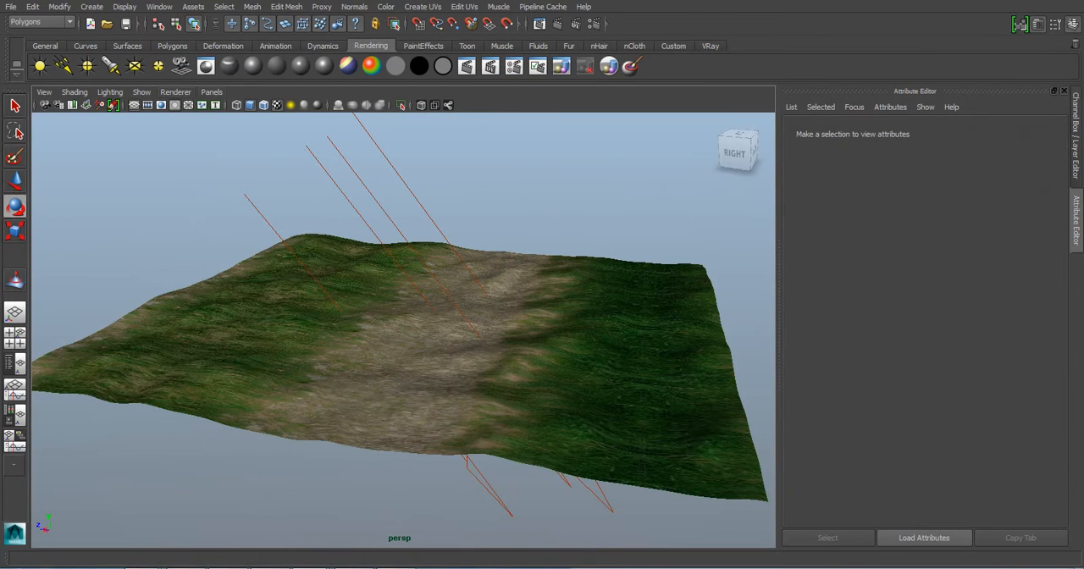
left_click(172, 45)
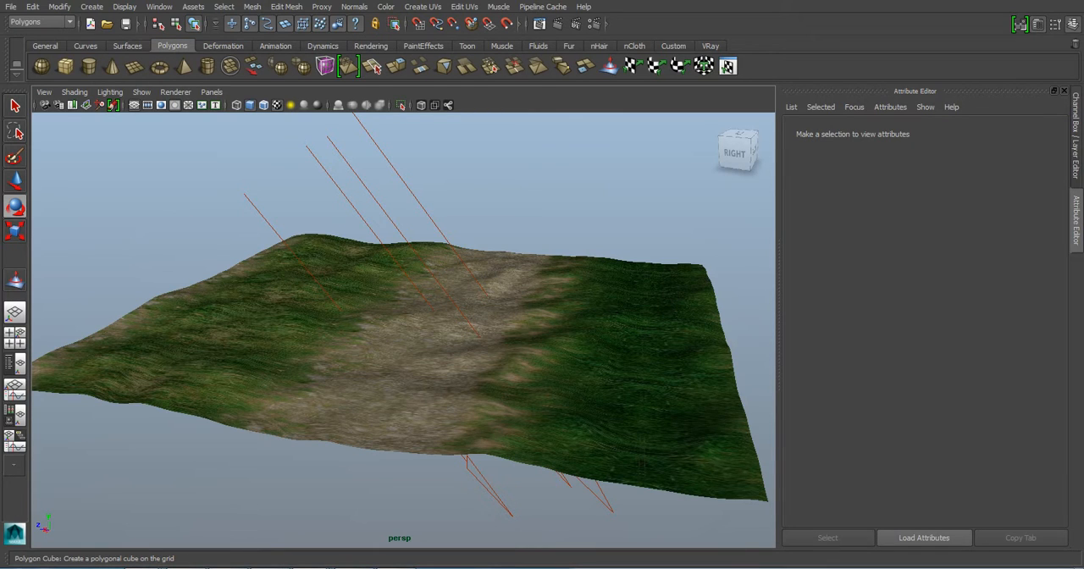
left_click(66, 66)
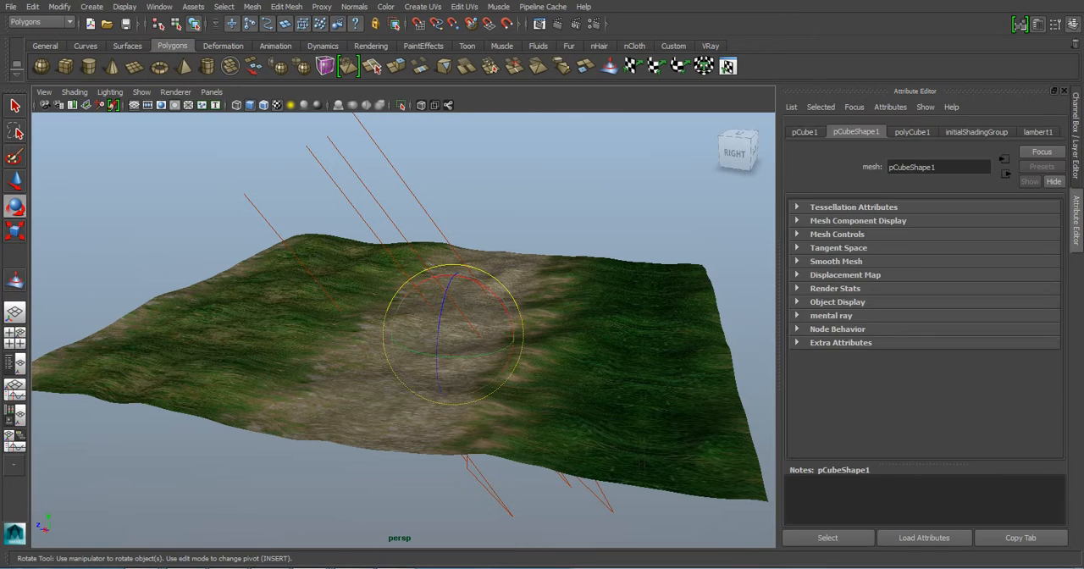
key("w")
left_click_drag(454, 293, 455, 218)
key("r")
left_click_drag(454, 261, 784, 261)
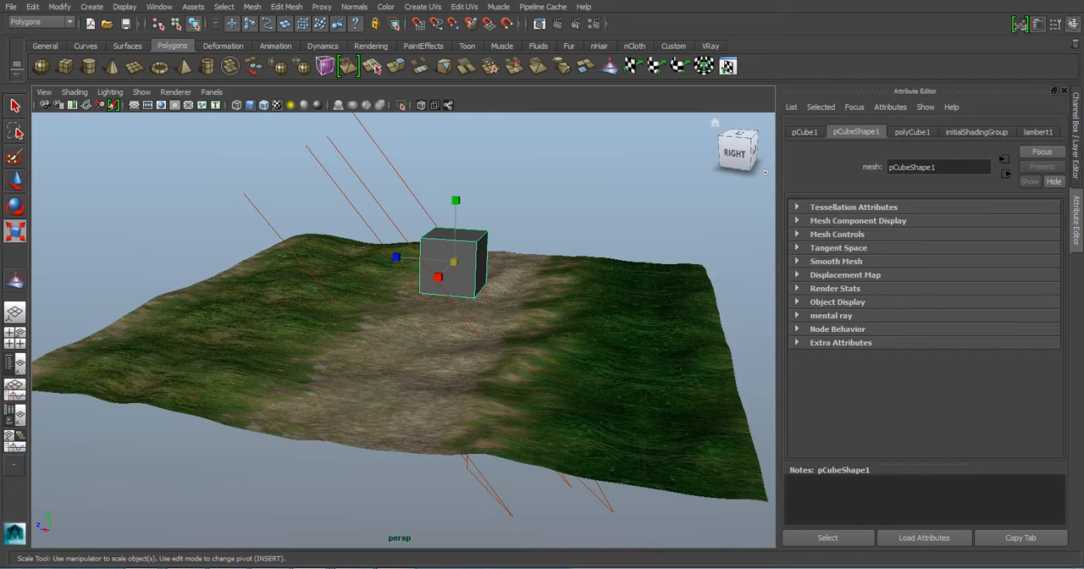
- Expand the cube shape's mental ray attributes down to the Render Proxy setting and check the Plug-in Manager
left_click(831, 315)
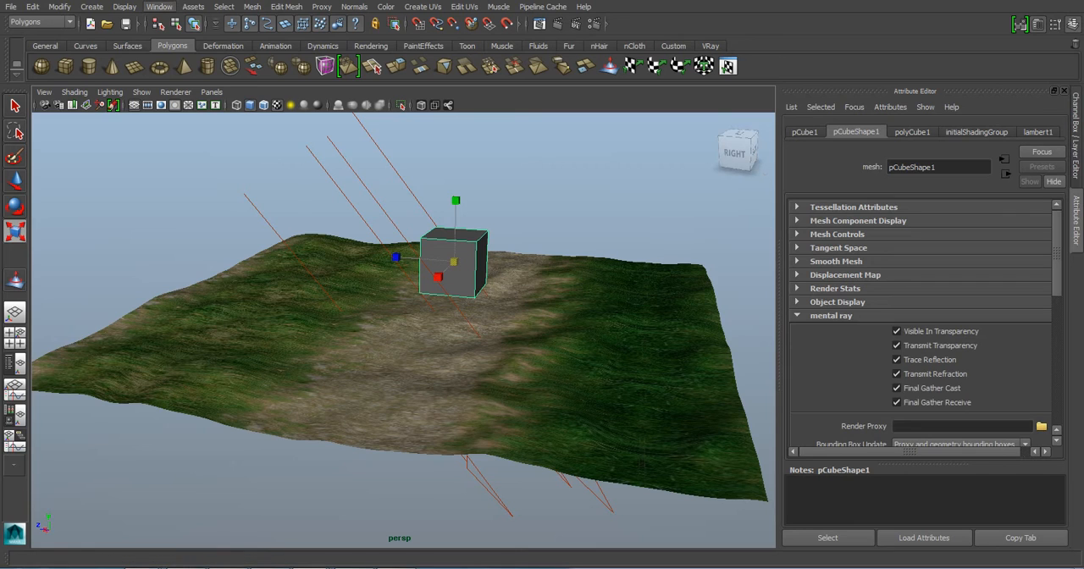
left_click(159, 7)
mouse_move(194, 77)
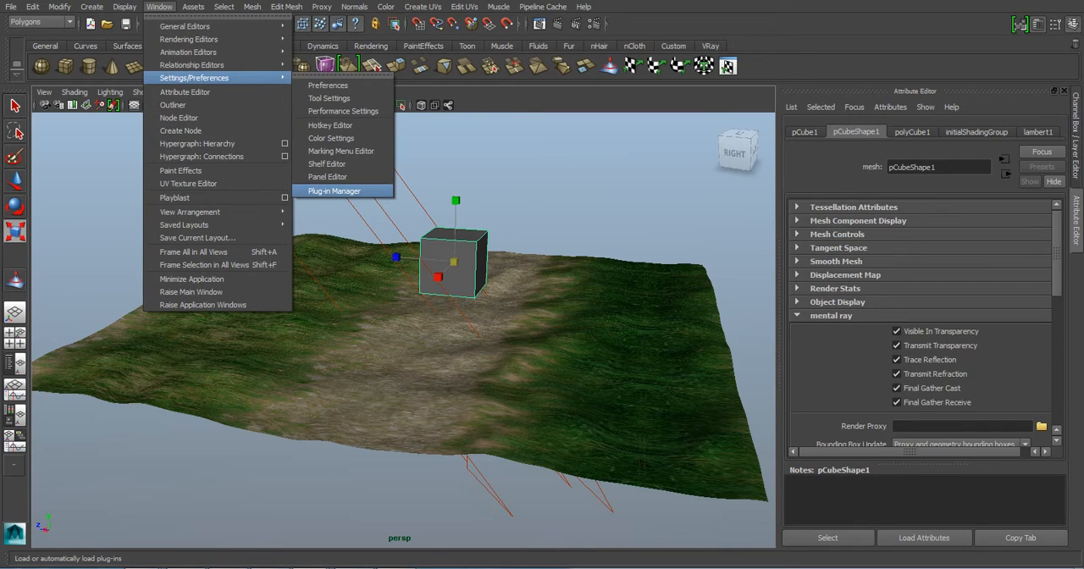
left_click(335, 191)
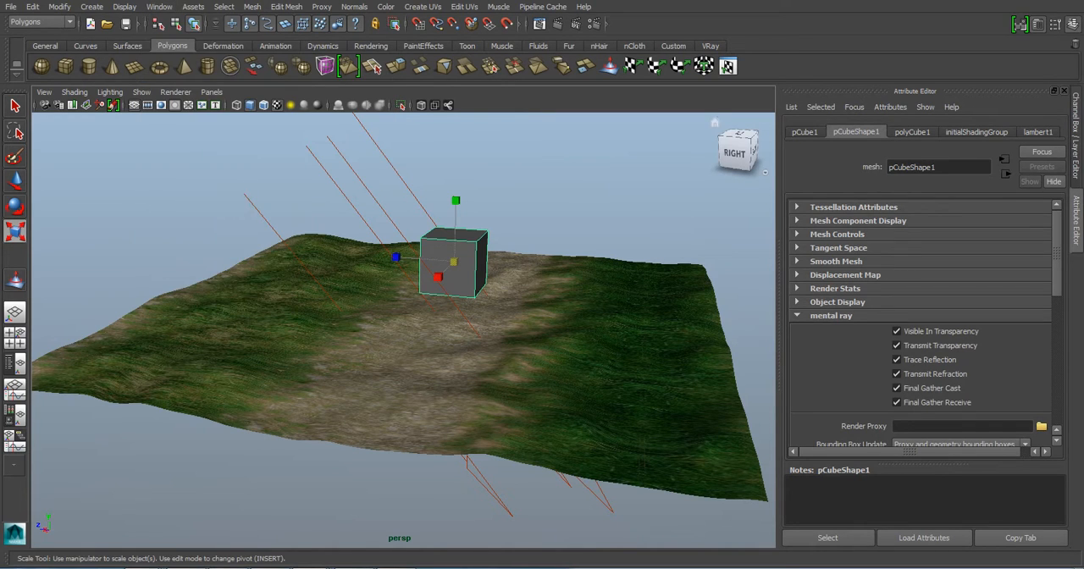
scroll(923, 330, "down", 1)
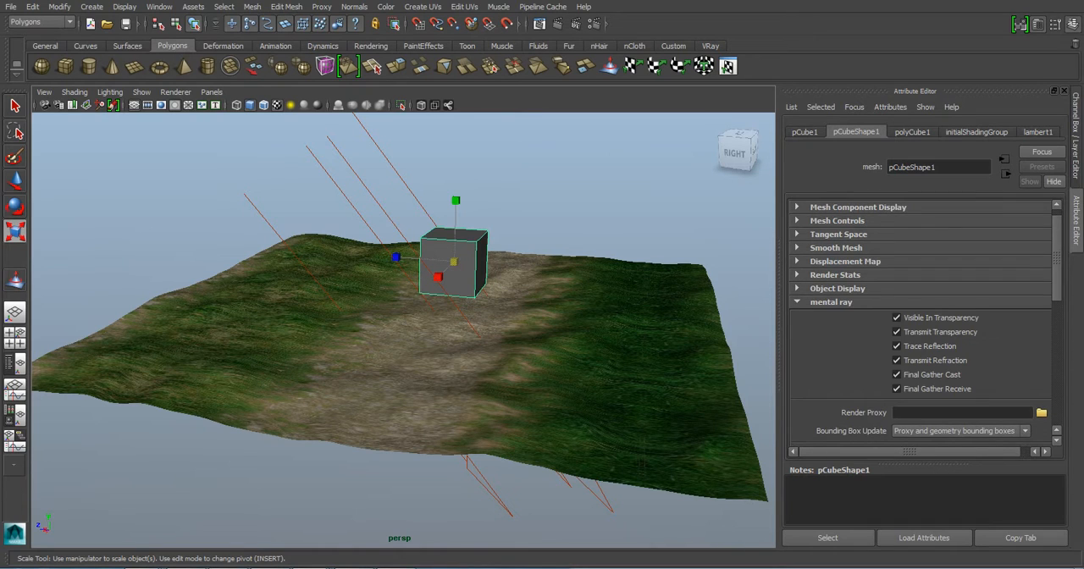
scroll(923, 330, "down", 4)
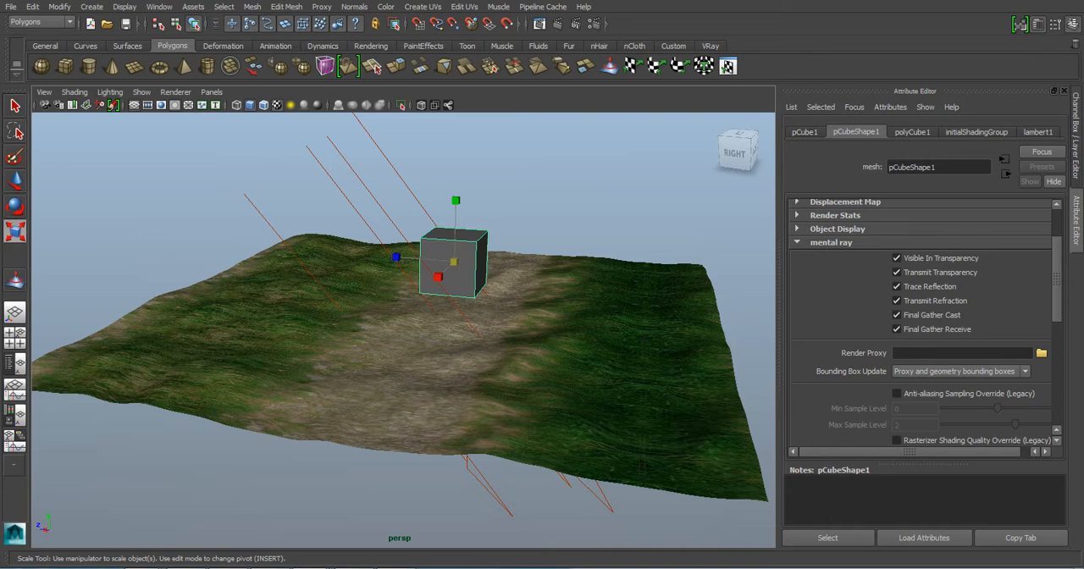
- Check the mental ray folder in Windows Explorer, and load its palmera.mi file as the cube shape's render proxy
mouse_move(237, 566)
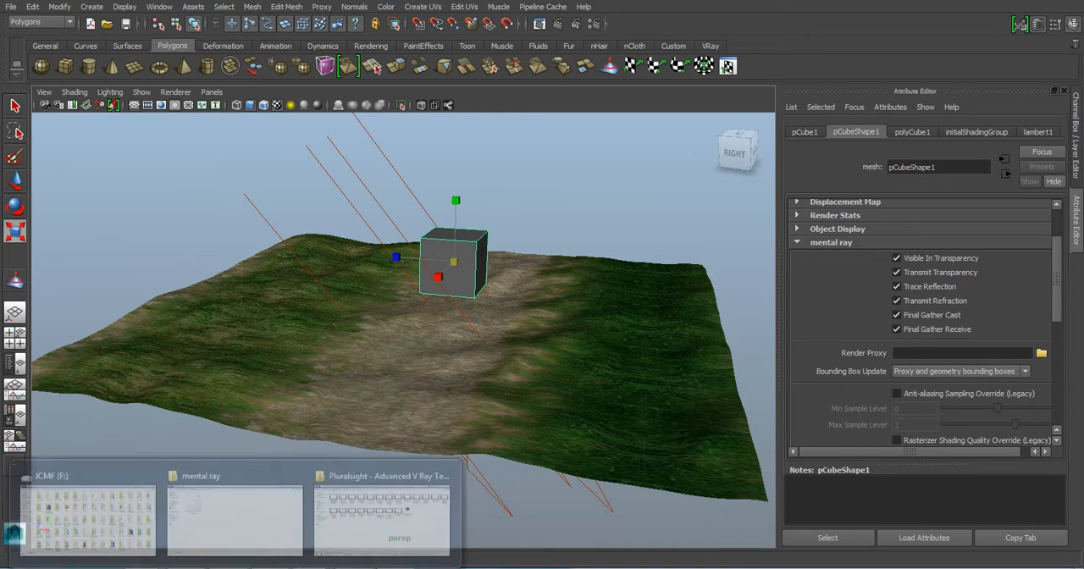
left_click(236, 515)
left_click(1021, 1)
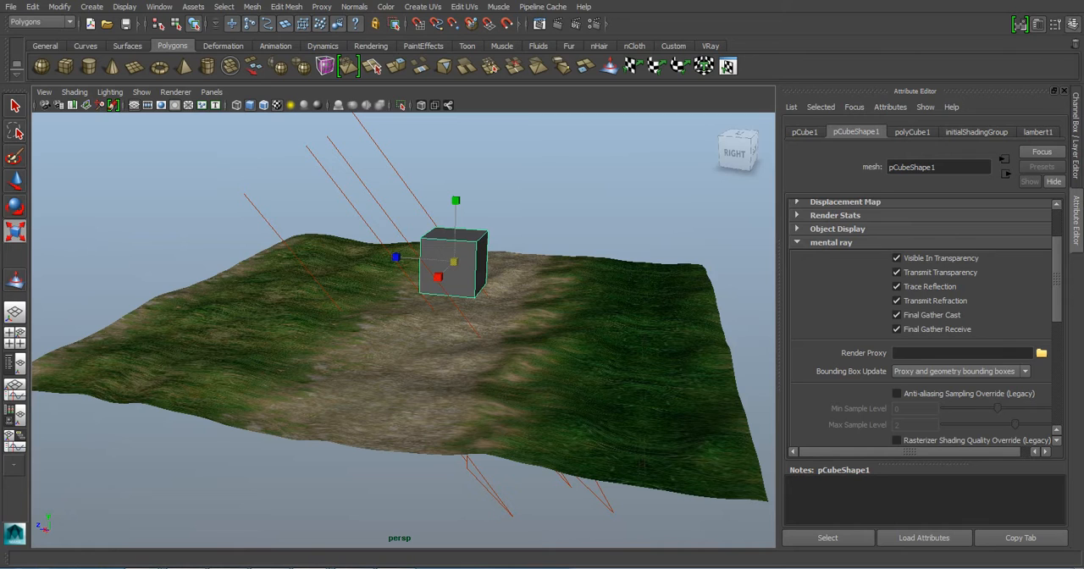
left_click(1041, 353)
left_click_drag(592, 130, 625, 136)
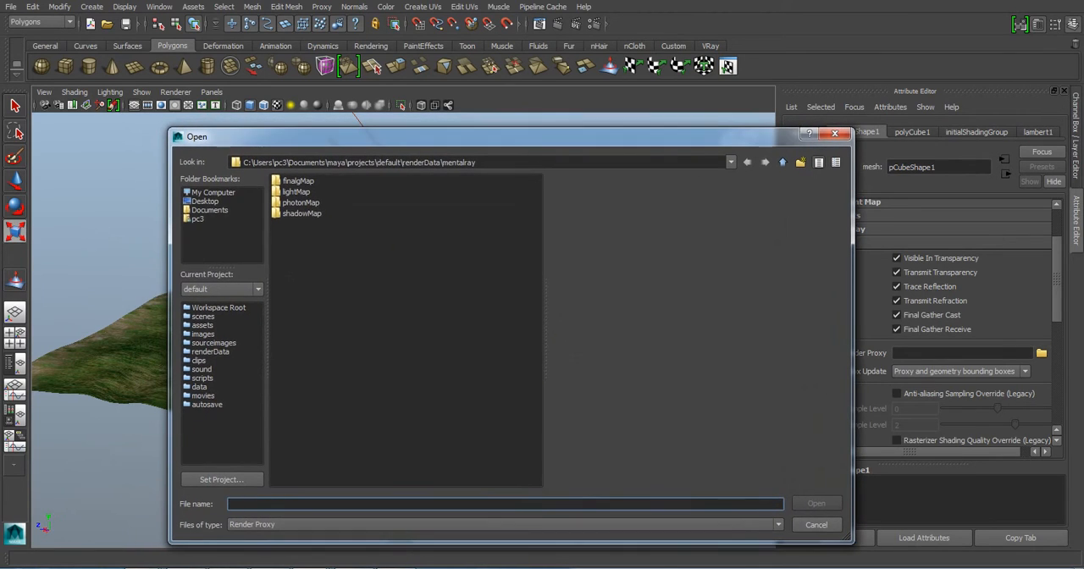
left_click(205, 202)
double_click(301, 235)
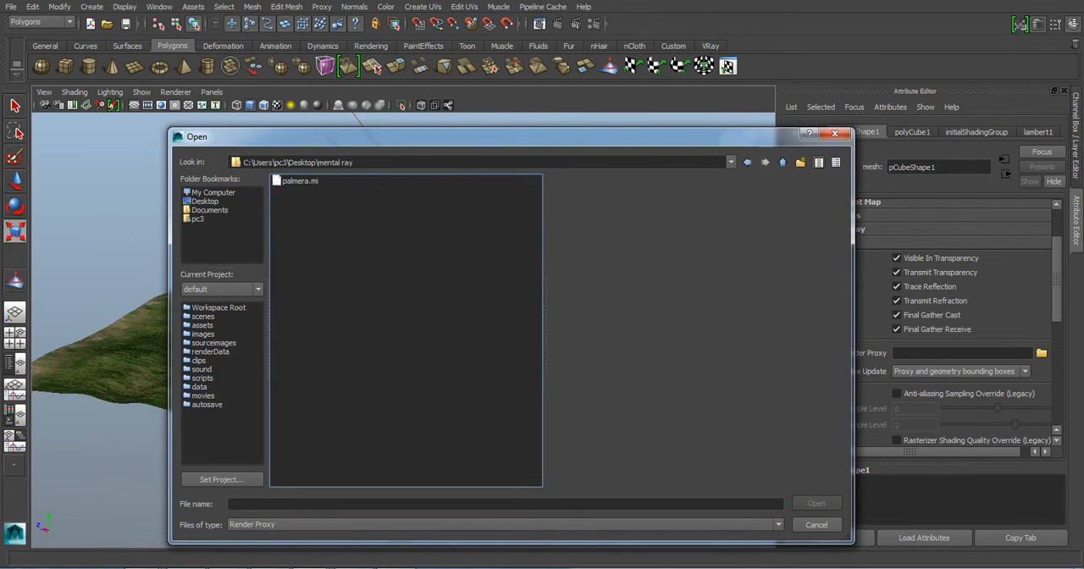
left_click(300, 182)
left_click_drag(364, 136, 744, 11)
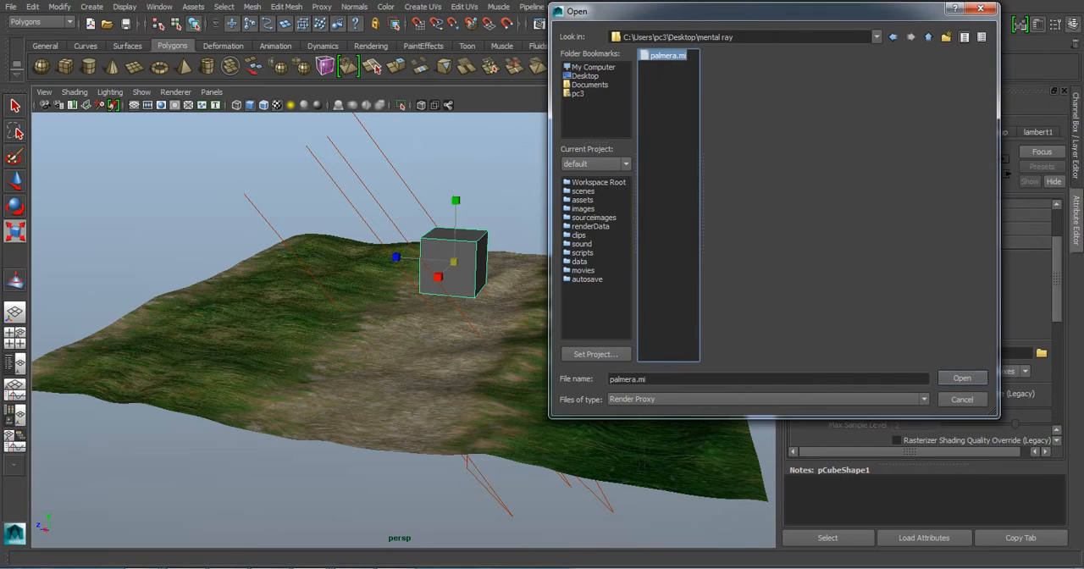
left_click(962, 377)
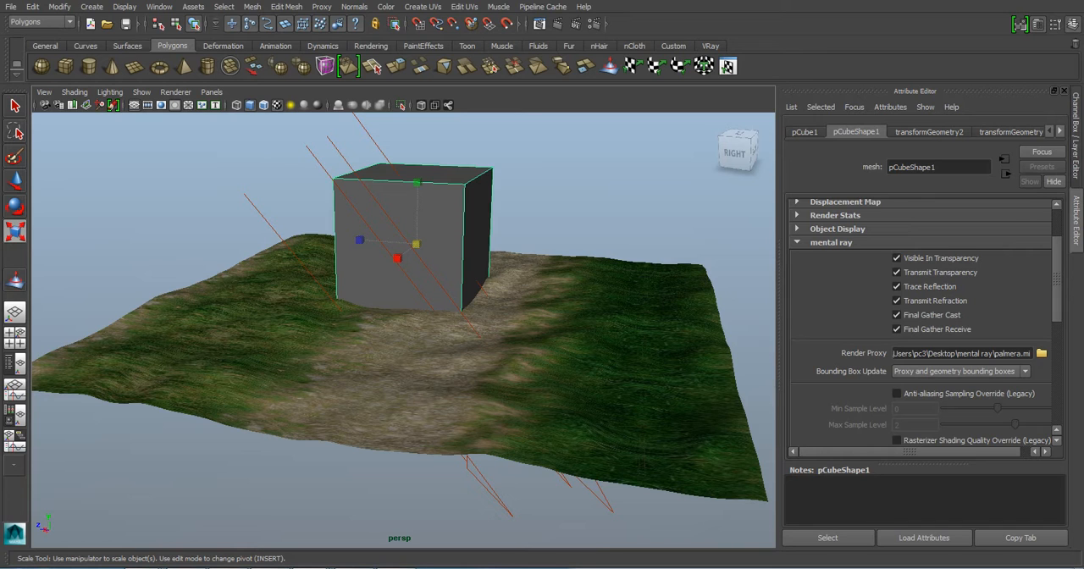
- Raise the proxy cube so its base rests on the terrain surface
left_click_drag(406, 339, 550, 364, "alt")
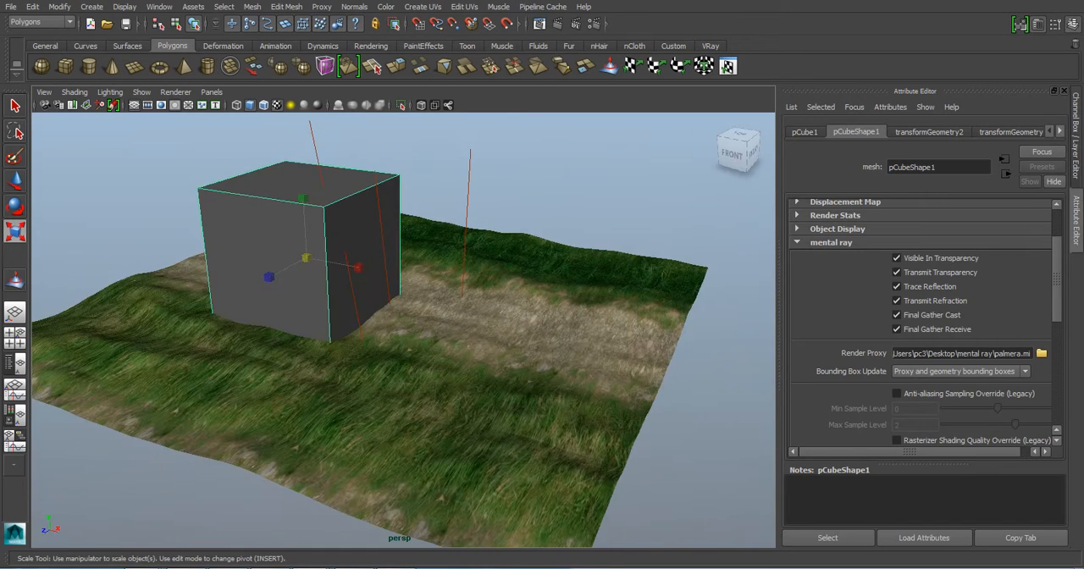
middle_click_drag(474, 339, 511, 352, "alt")
left_click_drag(511, 352, 448, 306, "alt")
key("w")
left_click_drag(365, 227, 365, 186)
- Compare the original palm in the other Maya scene with the proxy cube in the terrain scene from several angles
key("alt+Tab")
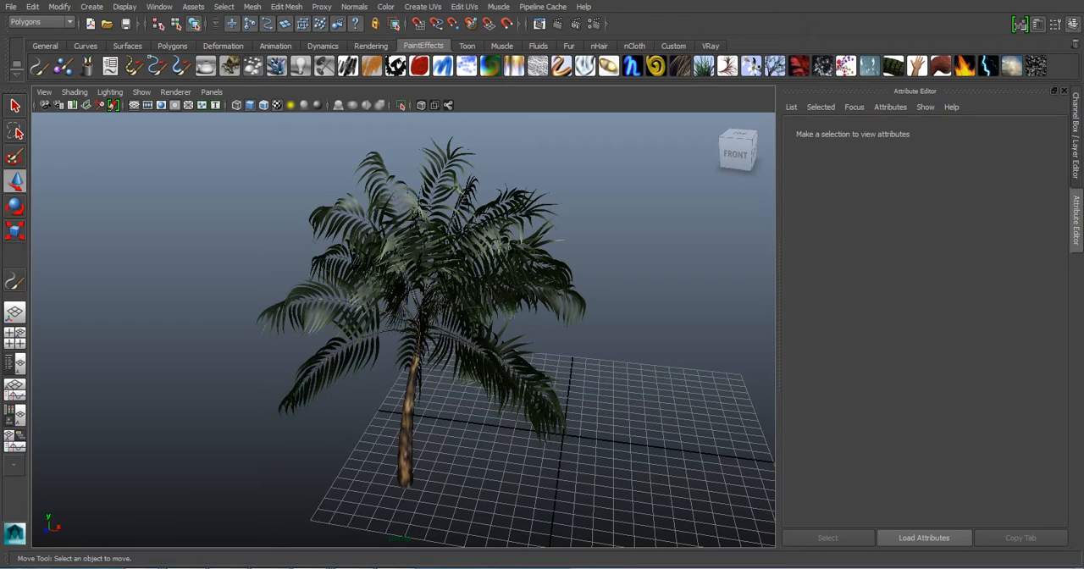
left_click_drag(407, 339, 453, 298, "alt")
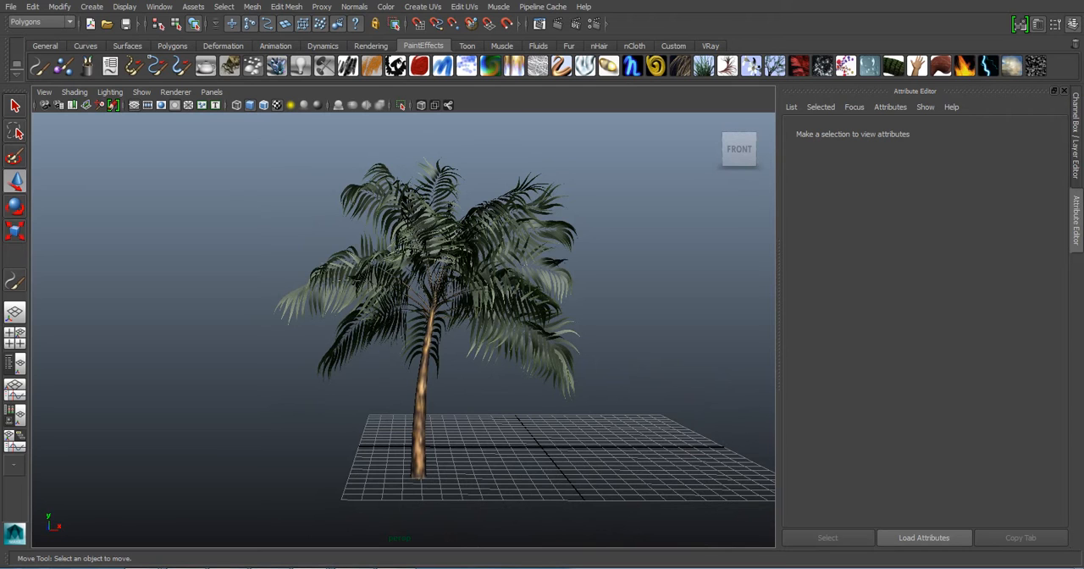
key("alt+Tab")
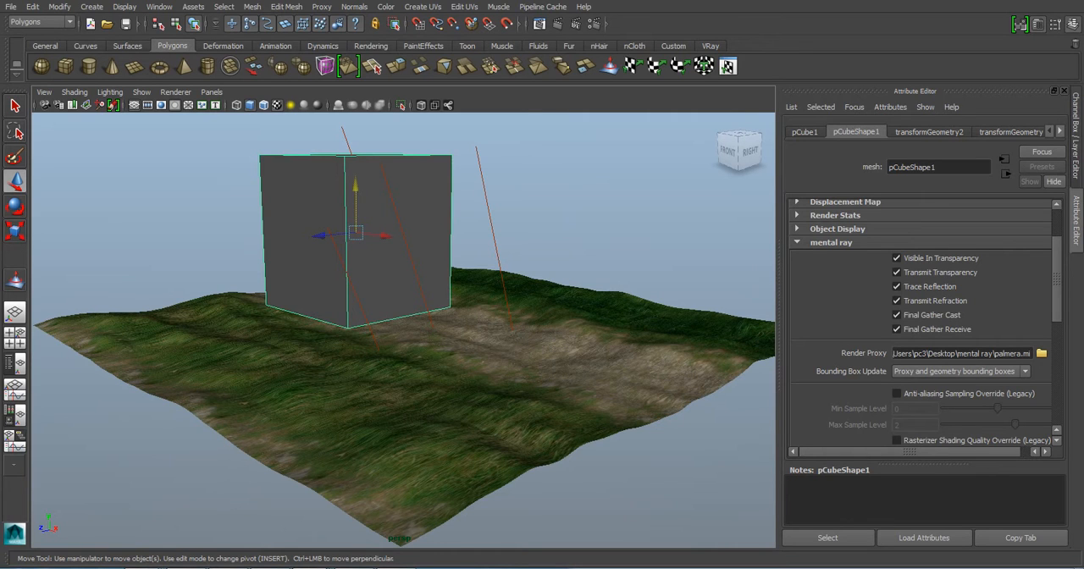
key("alt+Tab")
key("alt+Tab")
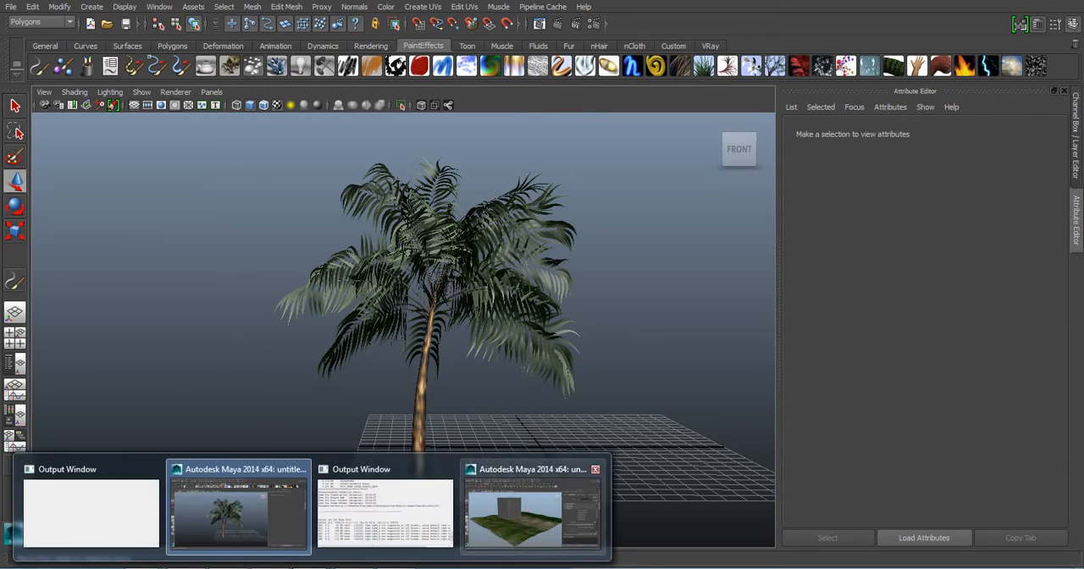
left_click_drag(403, 296, 410, 345, "alt")
key("alt+Tab")
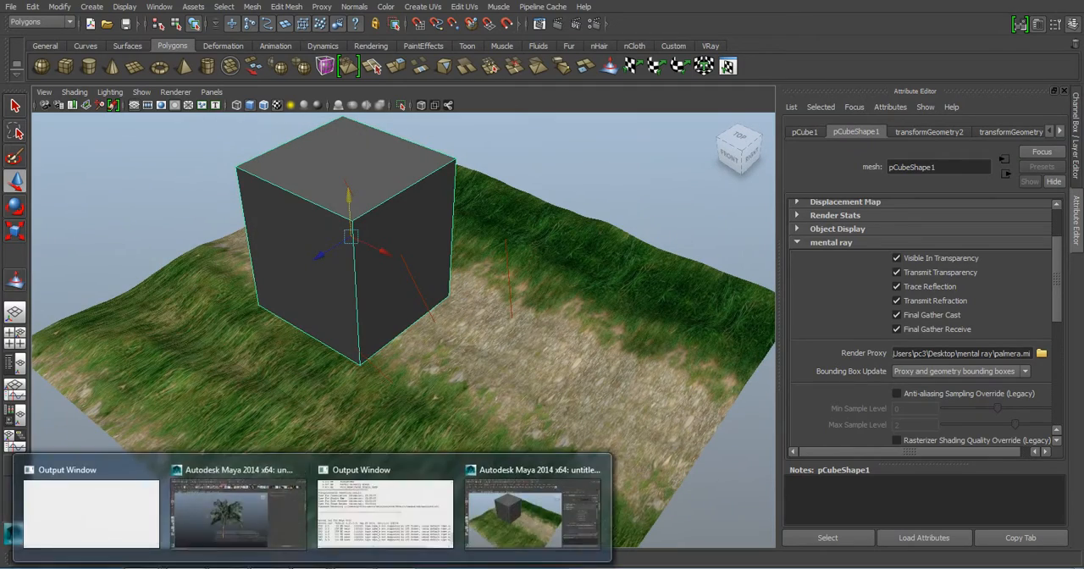
left_click_drag(349, 281, 285, 332, "alt")
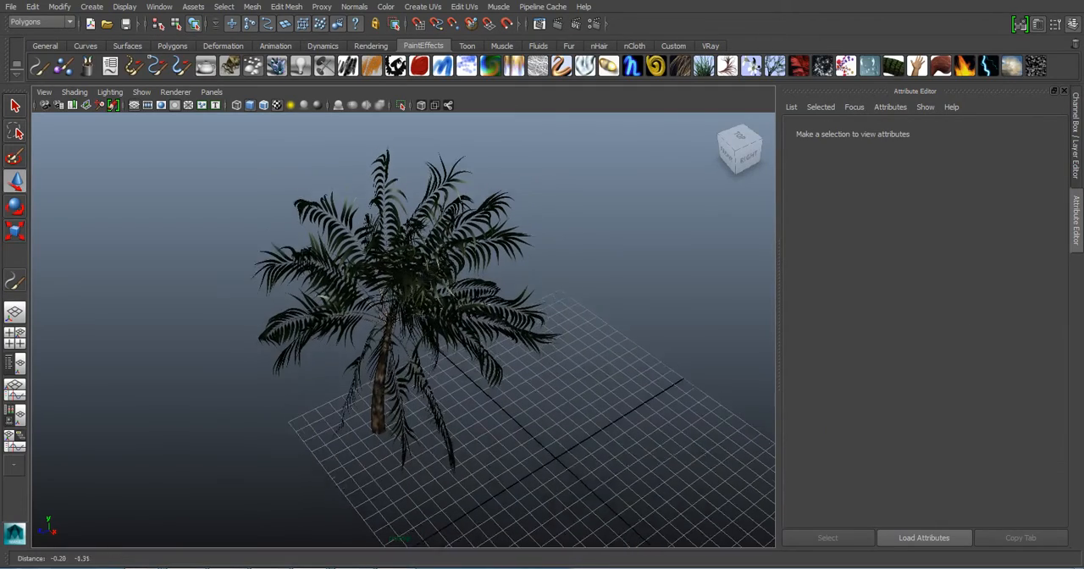
middle_click_drag(285, 332, 285, 325, "alt")
key("alt+Tab")
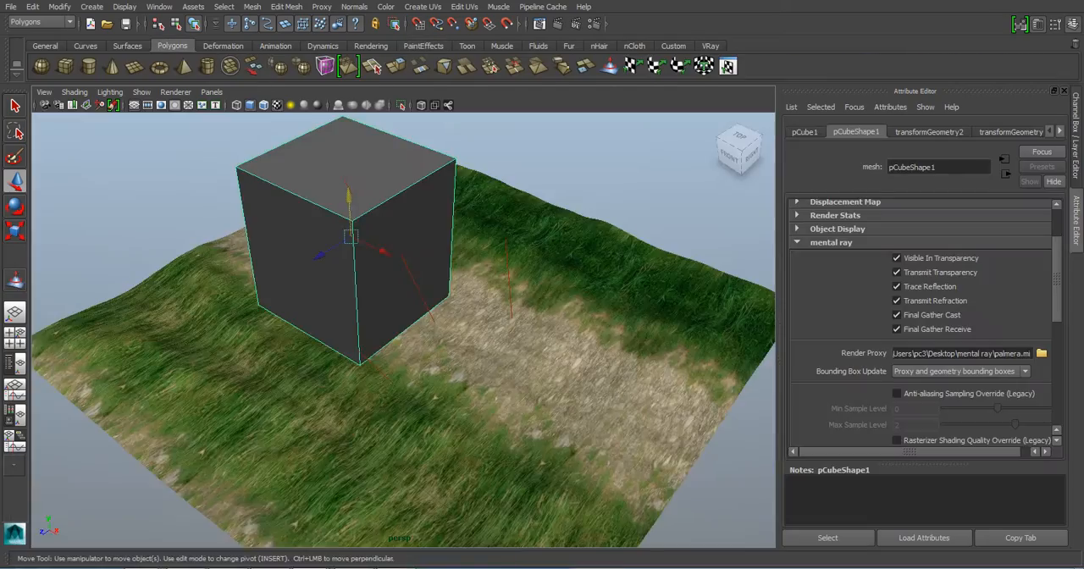
- Inspect the proxy cube against the terrain in wireframe and return to the textured display
key("4")
left_click_drag(339, 305, 406, 347, "alt")
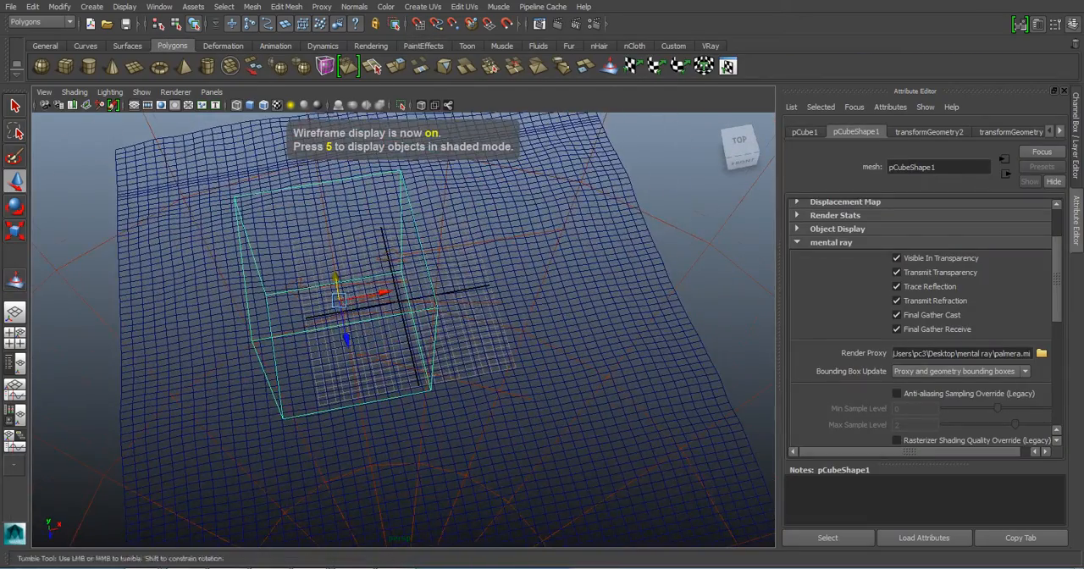
left_click_drag(373, 314, 374, 343, "alt")
middle_click_drag(374, 326, 449, 351, "alt")
mouse_move(449, 352)
left_mouse_down("alt")
mouse_move(364, 349)
mouse_move(305, 326)
mouse_move(370, 275)
mouse_move(373, 222)
mouse_move(374, 313)
mouse_move(393, 348)
mouse_move(366, 307)
mouse_move(296, 267)
mouse_move(339, 271)
left_mouse_up("alt")
key("6")
- Move the proxy cube along the Z axis on the grassy area beside the dirt path
left_click_drag(407, 272, 510, 288)
left_click_drag(508, 289, 244, 292, "alt")
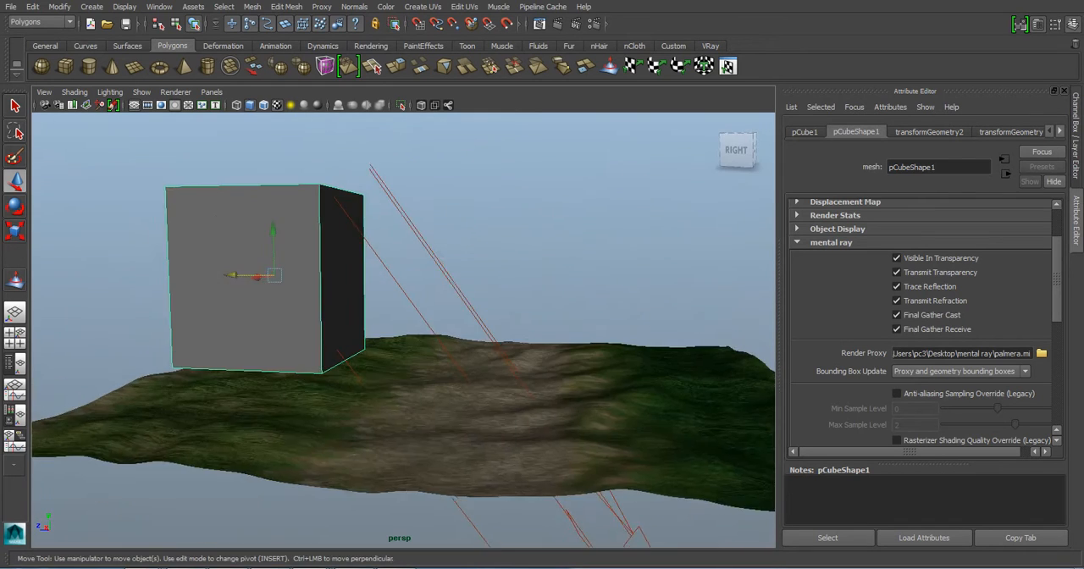
scroll(244, 292, "down", 2)
middle_click_drag(244, 292, 281, 302, "alt")
left_click_drag(281, 302, 210, 318, "alt")
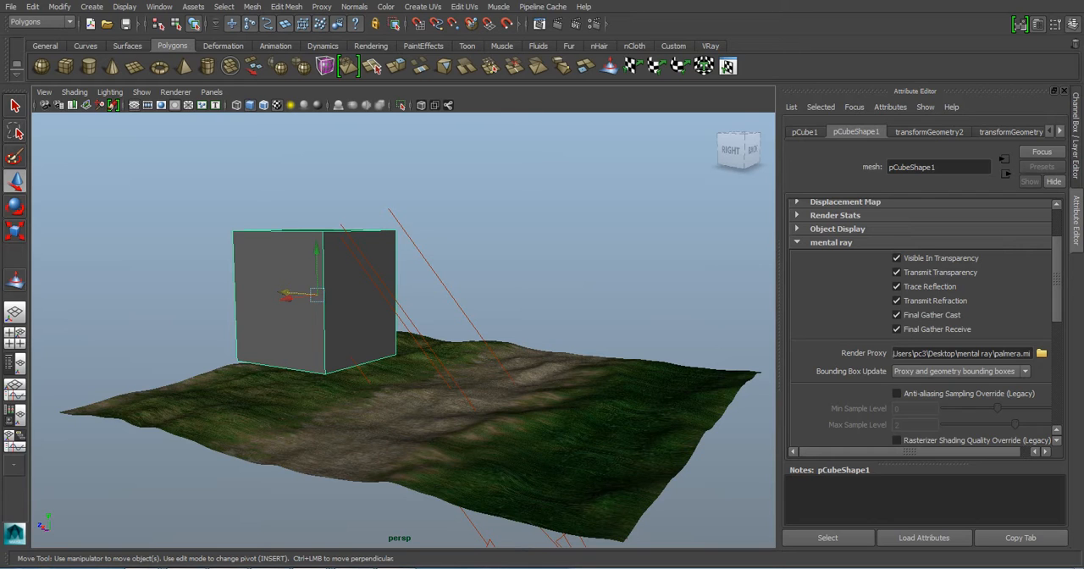
- Render the current frame with mental ray, review the rendered terrain with the proxy, and minimize the Render View
left_click_drag(406, 339, 453, 324, "alt")
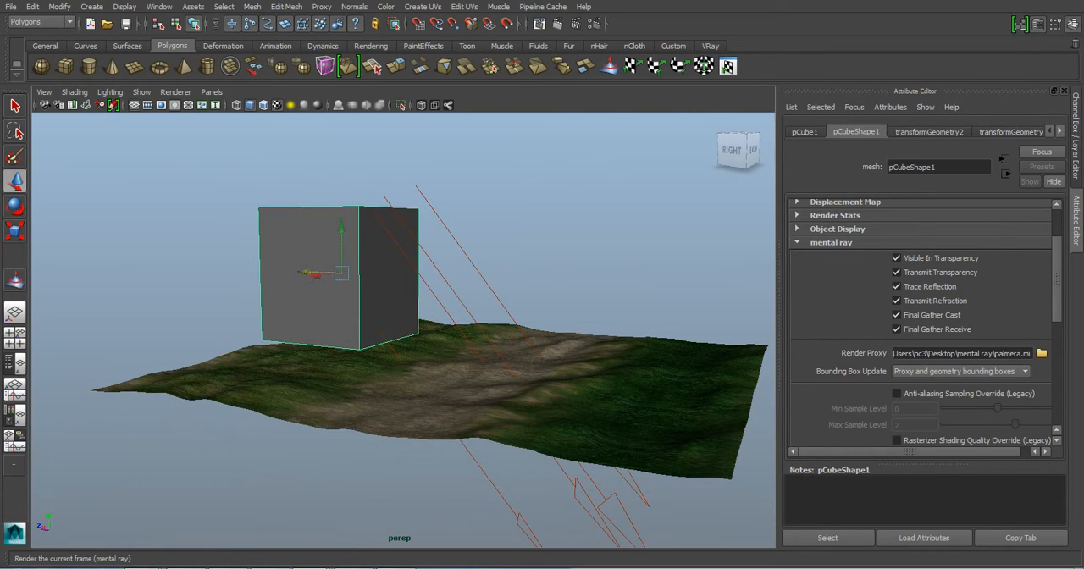
left_click(539, 23)
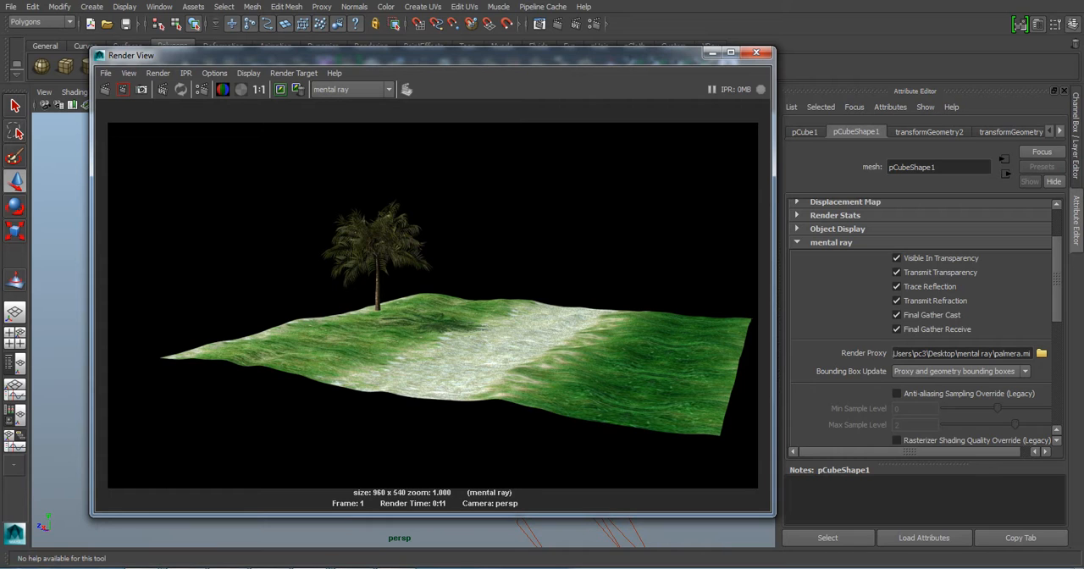
left_click_drag(356, 55, 410, 40)
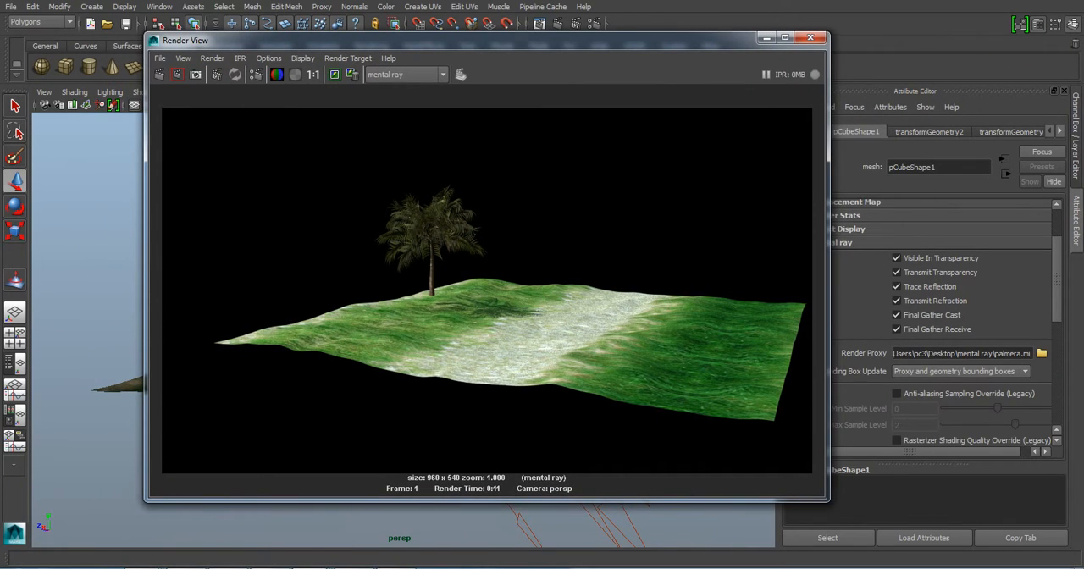
left_click(313, 568)
left_click(238, 511)
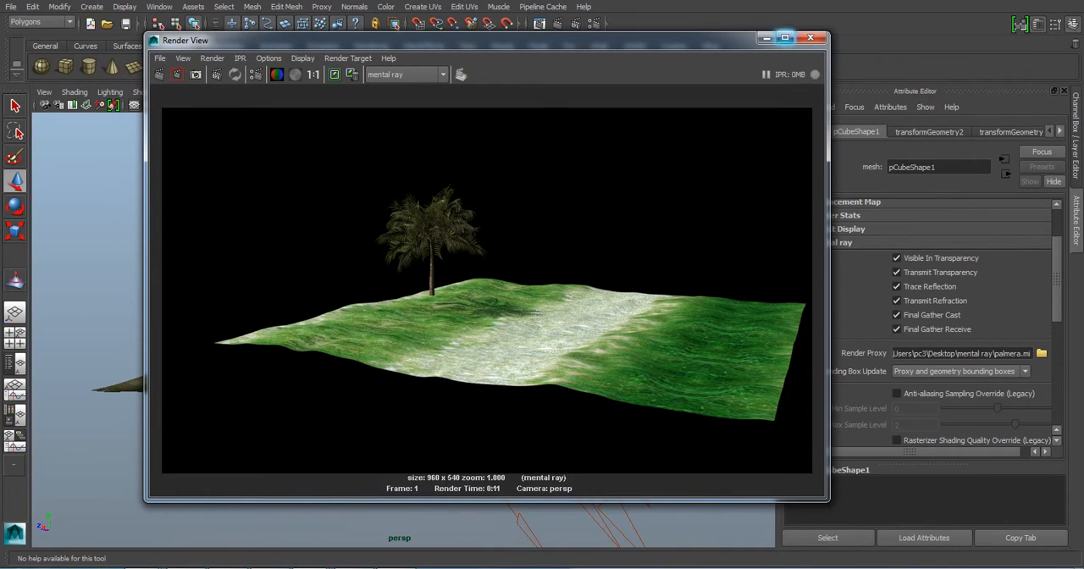
left_click(767, 39)
- Duplicate the proxy cube, place the copy on the grass near the terrain's front edge, and rotate, shrink and reseat it
middle_click_drag(373, 339, 468, 320, "alt")
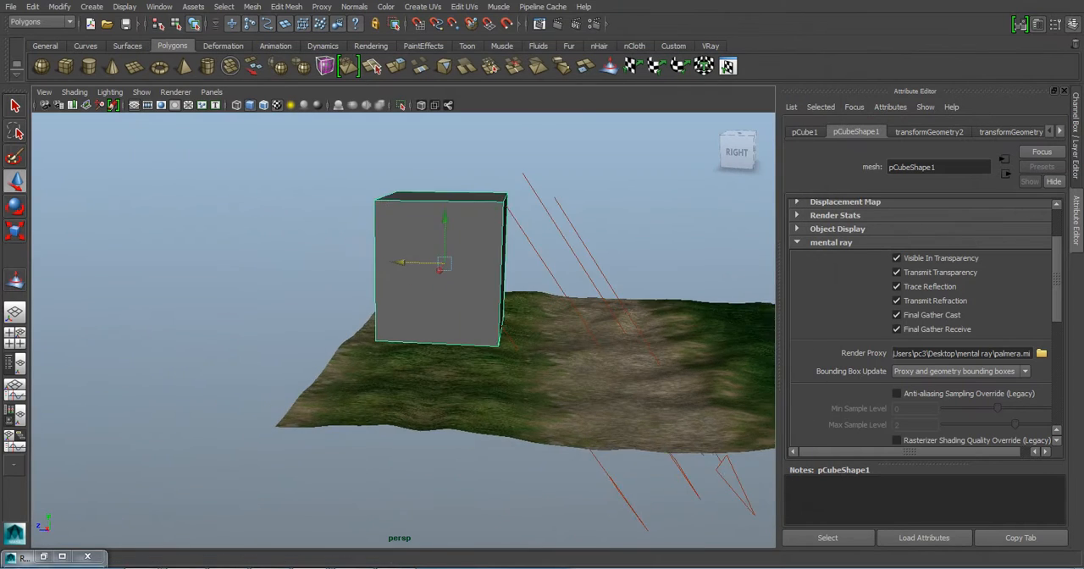
left_click_drag(467, 320, 391, 301, "alt")
scroll(404, 330, "up", 3)
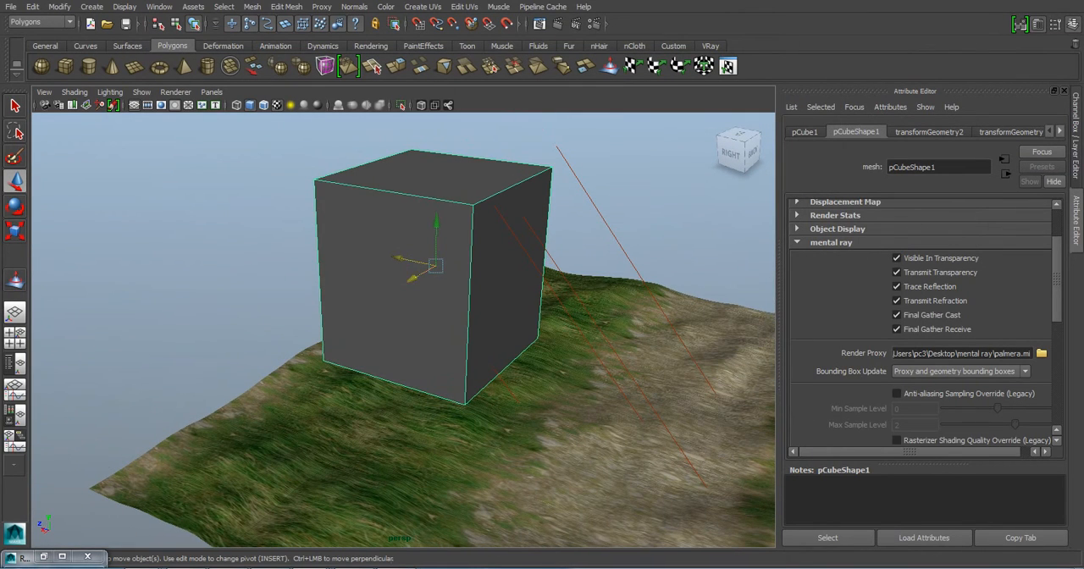
key("ctrl+d")
left_click_drag(434, 265, 252, 354)
key("e")
key("r")
key("w")
left_click_drag(281, 312, 286, 367)
- Duplicate the smaller proxy cube, place the copy on the grass behind the large cube, and adjust its rotation, scale and height
key("ctrl+d")
left_click_drag(270, 425, 457, 265)
key("e")
key("r")
key("w")
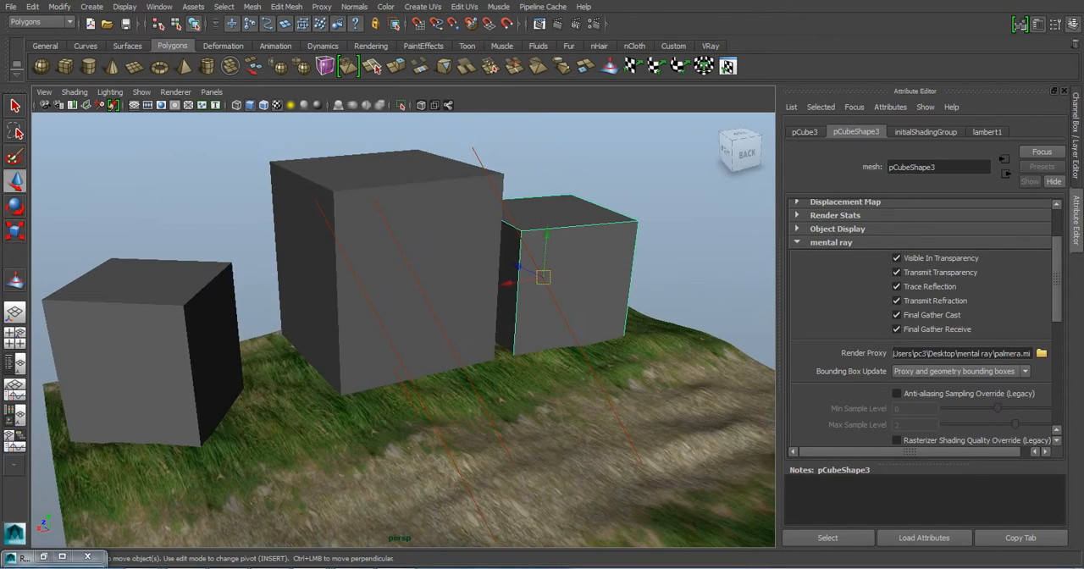
left_click_drag(547, 234, 547, 227)
key("e")
left_click_drag(550, 264, 583, 289)
scroll(576, 289, "down", 5)
left_click_drag(508, 292, 584, 294, "alt")
key("w")
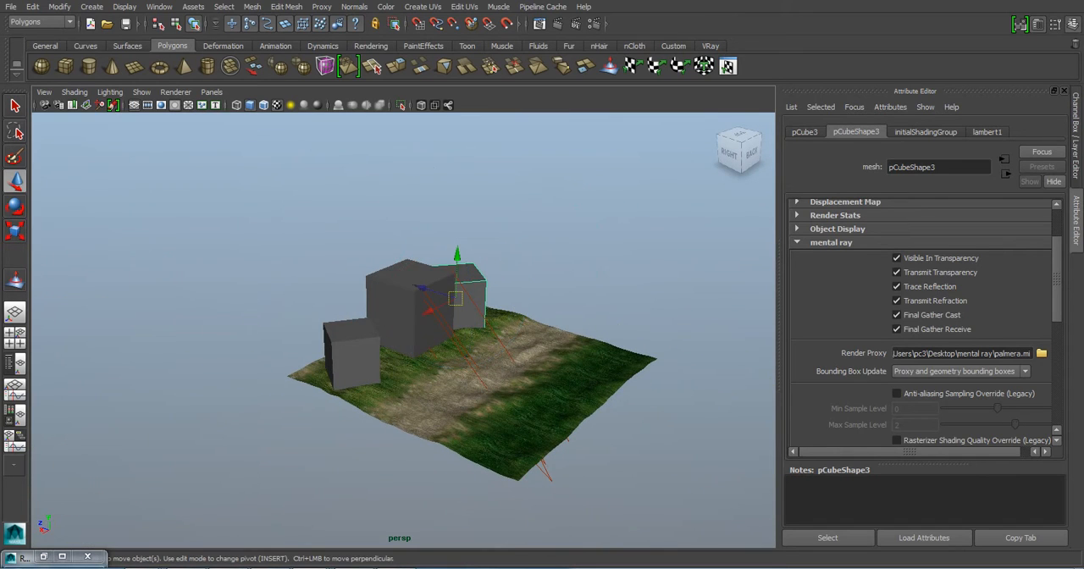
- Duplicate the rear proxy cube and move the copy across the dirt path to the dark green grass
key("ctrl+d")
left_click_drag(423, 288, 569, 333)
middle_click_drag(568, 333, 494, 263, "alt")
scroll(494, 263, "up", 3)
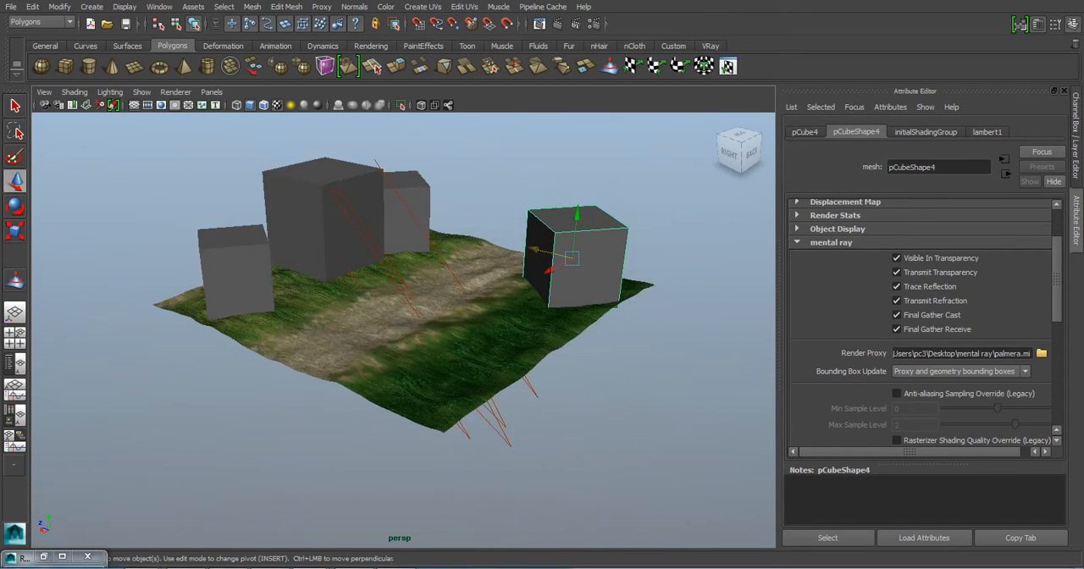
- Duplicate the proxy cube on the dark green grass, move the copy nearer the front, and adjust its rotation, scale and height
key("ctrl+d")
left_click_drag(548, 270, 514, 298)
key("e")
key("r")
key("w")
left_click_drag(501, 243, 500, 227)
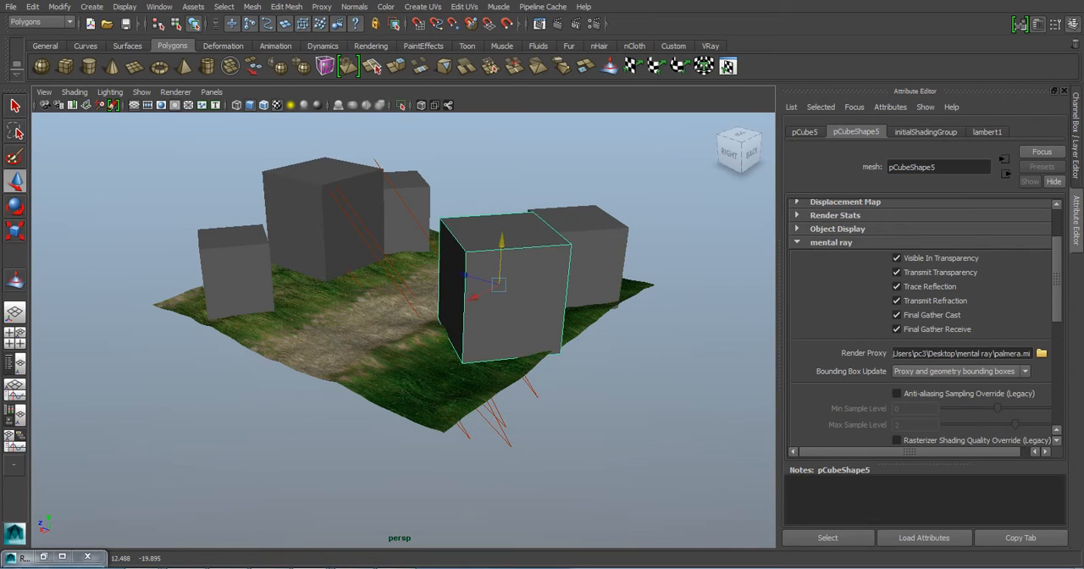
- Duplicate the enlarged proxy cube, place the copy near the terrain's front corner, shrink and reseat it, and clear the selection
key("ctrl+d")
left_click_drag(476, 295, 388, 324)
key("r")
key("w")
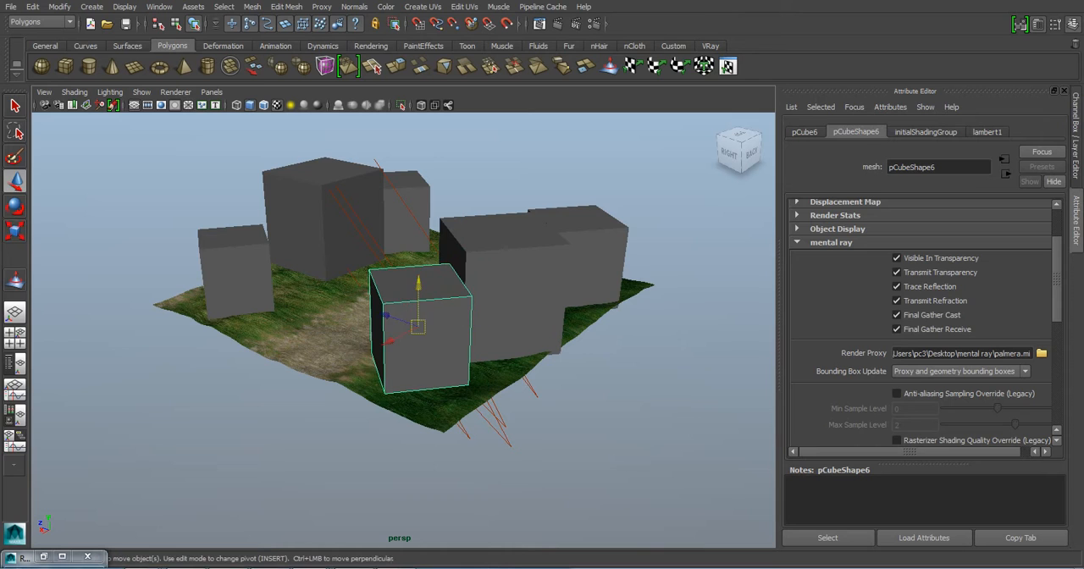
left_click_drag(419, 285, 493, 287)
left_click(424, 381)
- Render the current frame of the terrain with all palm proxies in mental ray, review the image, and minimize the Render View
middle_click_drag(424, 381, 434, 405, "alt")
left_click_drag(434, 405, 389, 408, "alt")
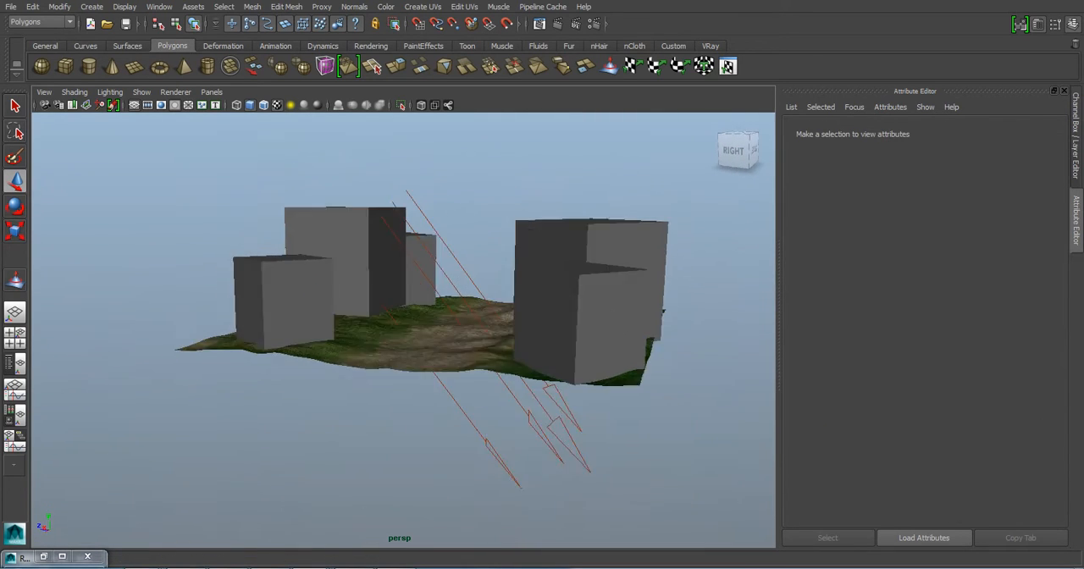
middle_click_drag(389, 408, 354, 442, "alt")
left_click_drag(354, 442, 336, 462, "alt")
right_click_drag(335, 462, 372, 462, "alt")
middle_click_drag(373, 462, 423, 473, "alt")
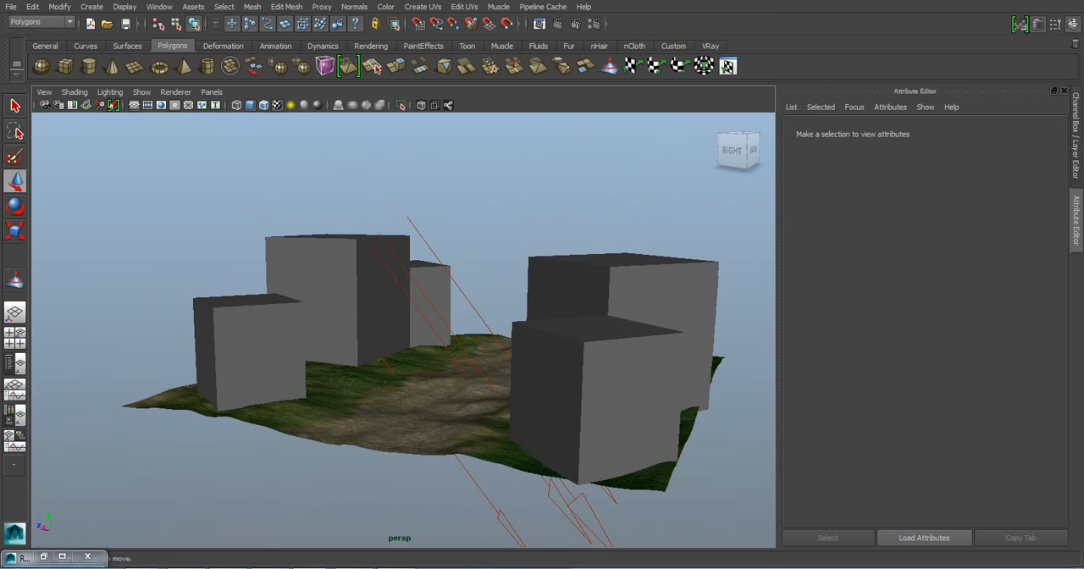
left_click(557, 22)
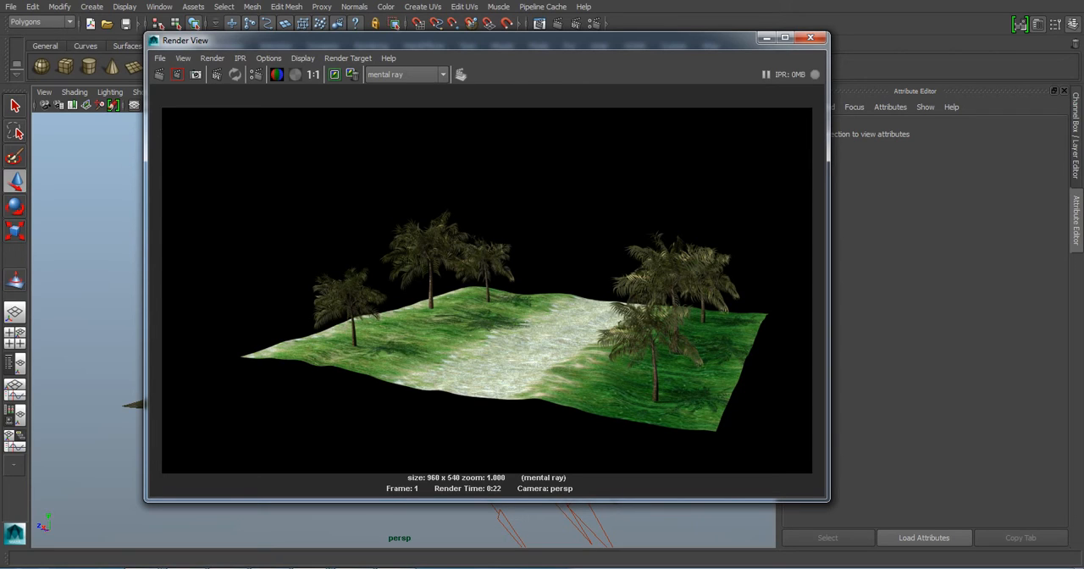
left_click_drag(585, 40, 553, 65)
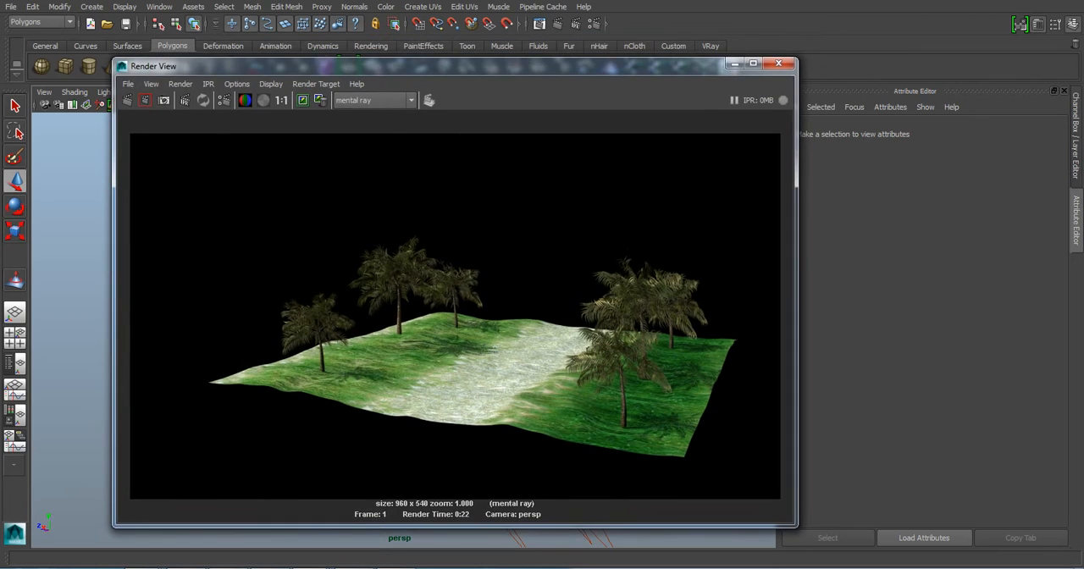
left_click(735, 63)
- Inspect the palm proxy cubes on both sides of the dirt path and select all six together
left_click(258, 350)
left_click(335, 284)
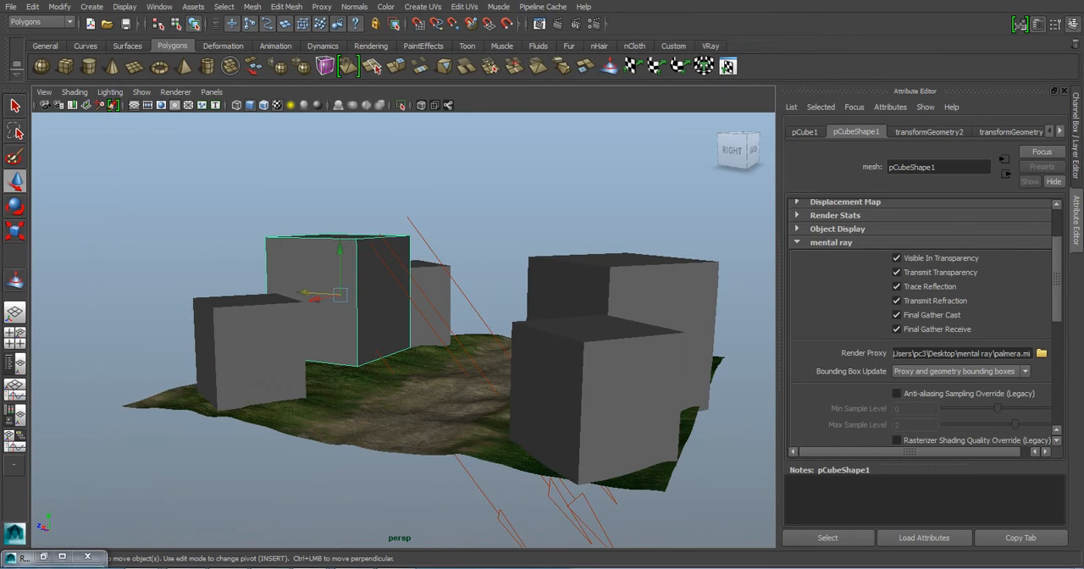
left_click(432, 299)
left_click(655, 293)
left_click_drag(648, 305, 500, 334, "alt")
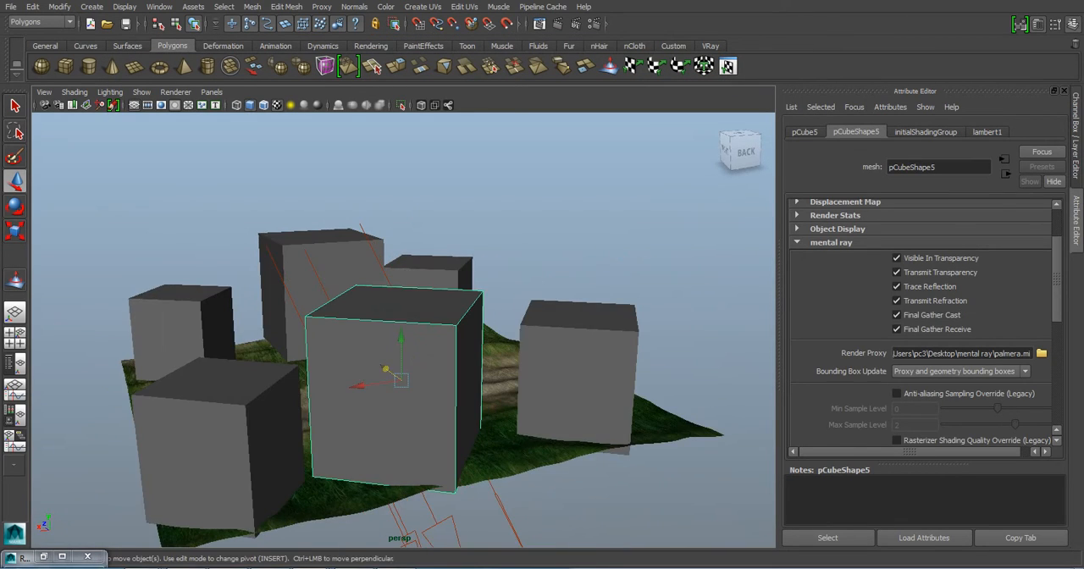
left_click(576, 372)
left_click_drag(567, 373, 669, 360, "alt")
left_click(462, 474, "shift")
left_click(563, 403, "shift")
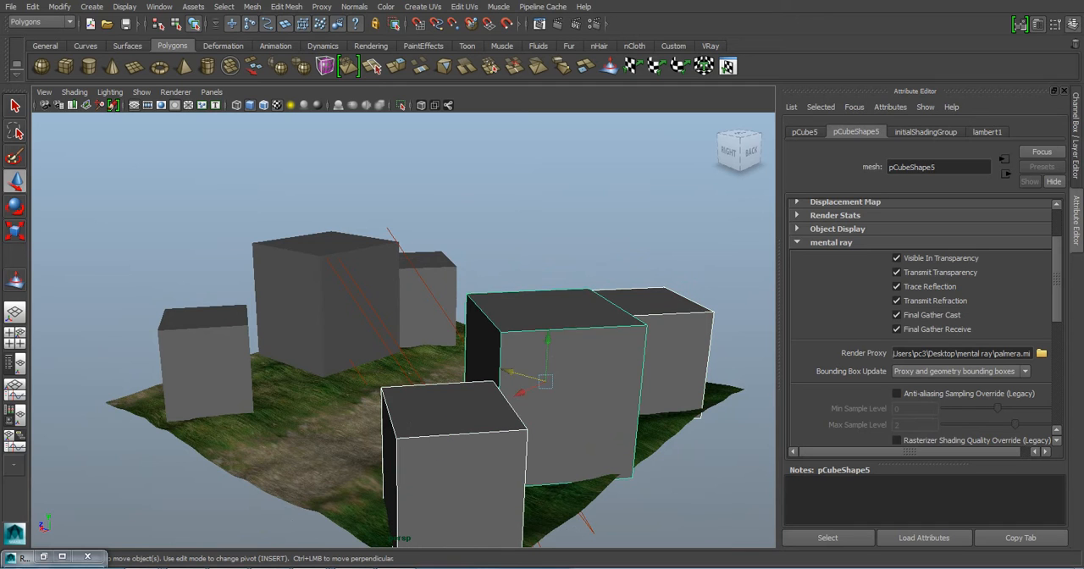
left_click(430, 303, "shift")
left_click(338, 309, "shift")
left_click(208, 360, "shift")
left_click_drag(220, 360, 263, 358, "alt")
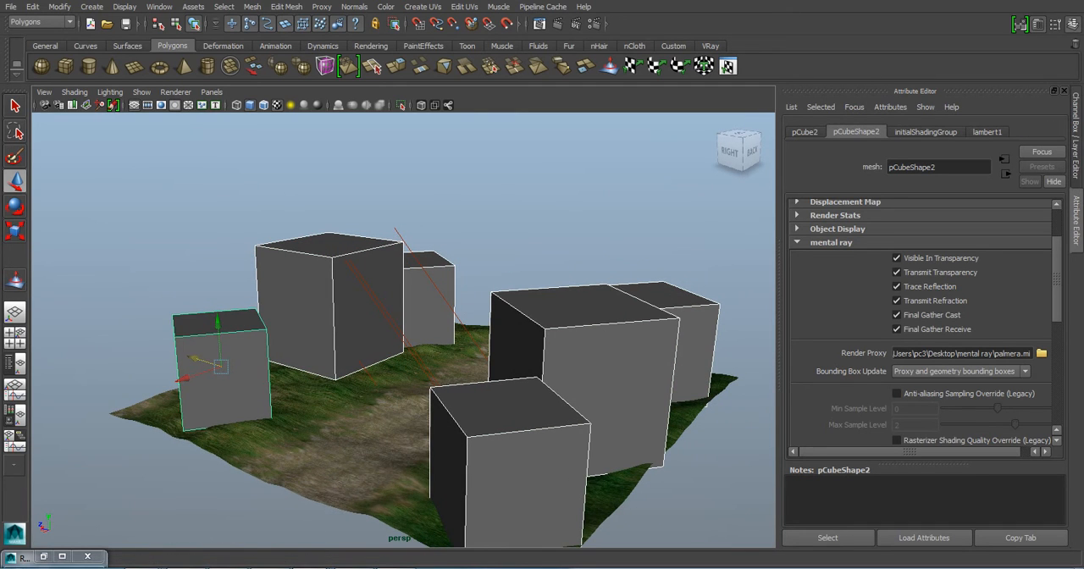
- Switch to the other Maya window with the original palm and select all of its strokes and geometry for inspection
mouse_move(312, 566)
left_click(235, 515)
left_click(403, 297)
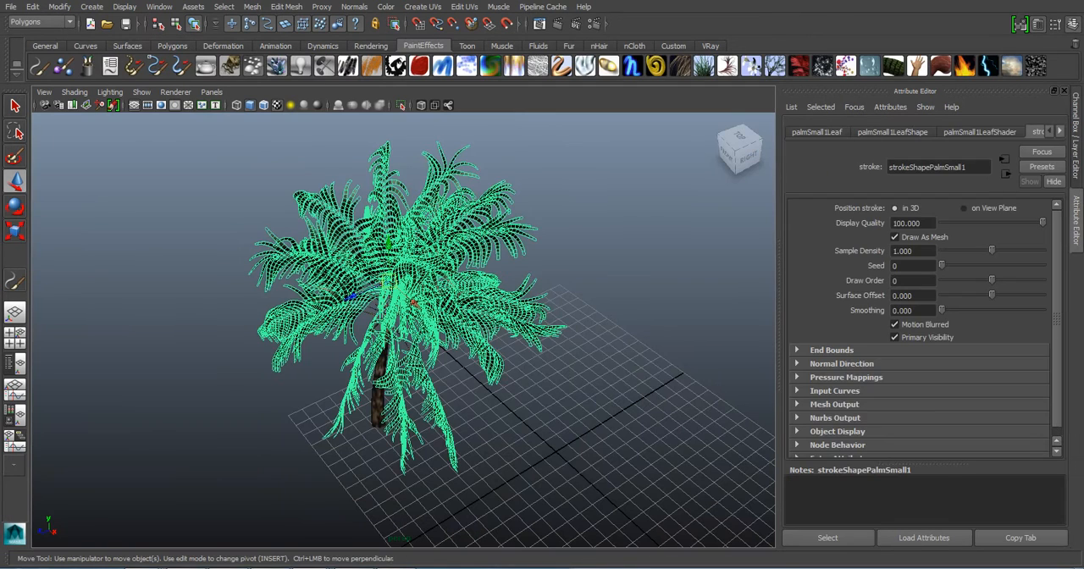
left_click_drag(207, 129, 613, 490)
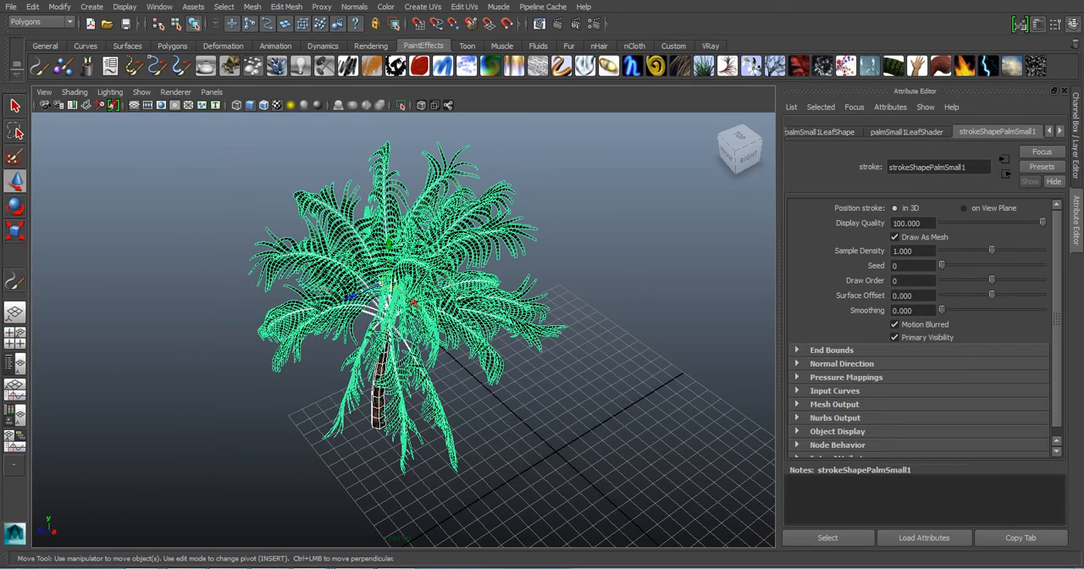
- Return to the Maya terrain scene and reopen the Render View to review the finished palm render
mouse_move(313, 566)
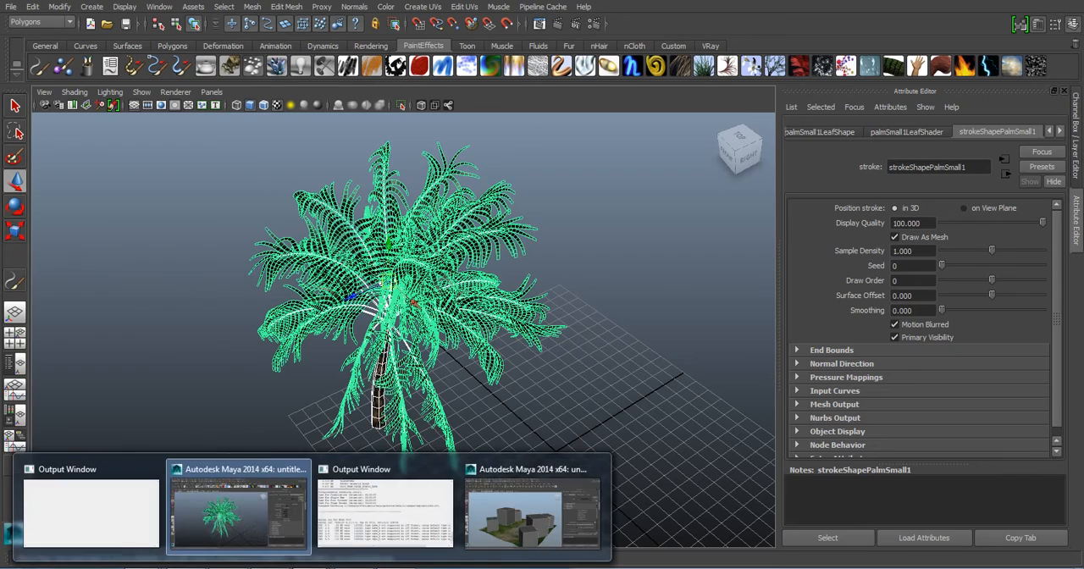
left_click(545, 504)
left_click_drag(381, 356, 436, 284, "alt")
middle_click_drag(436, 283, 404, 329, "alt")
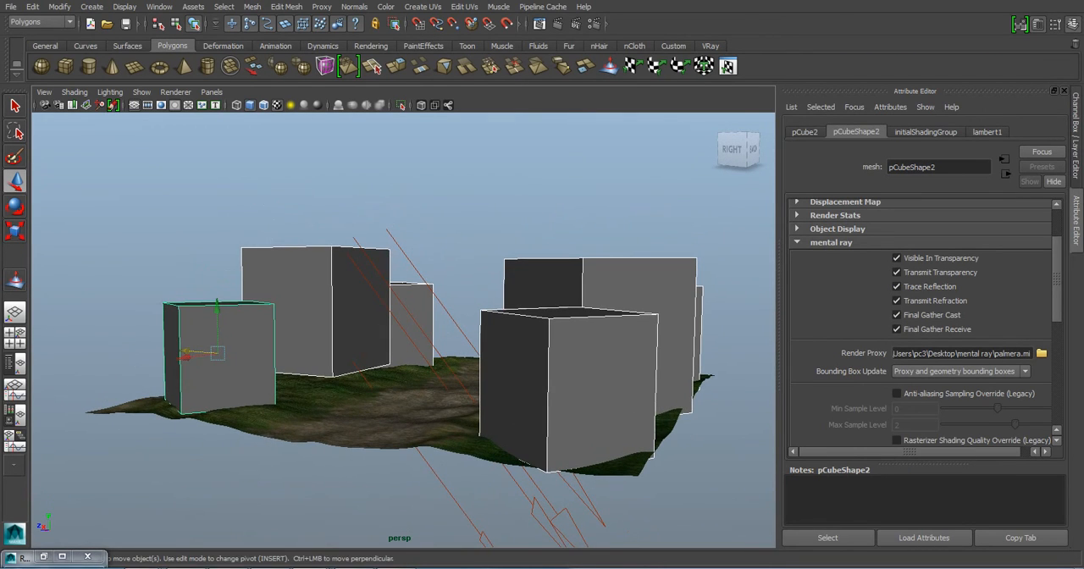
left_click(539, 25)
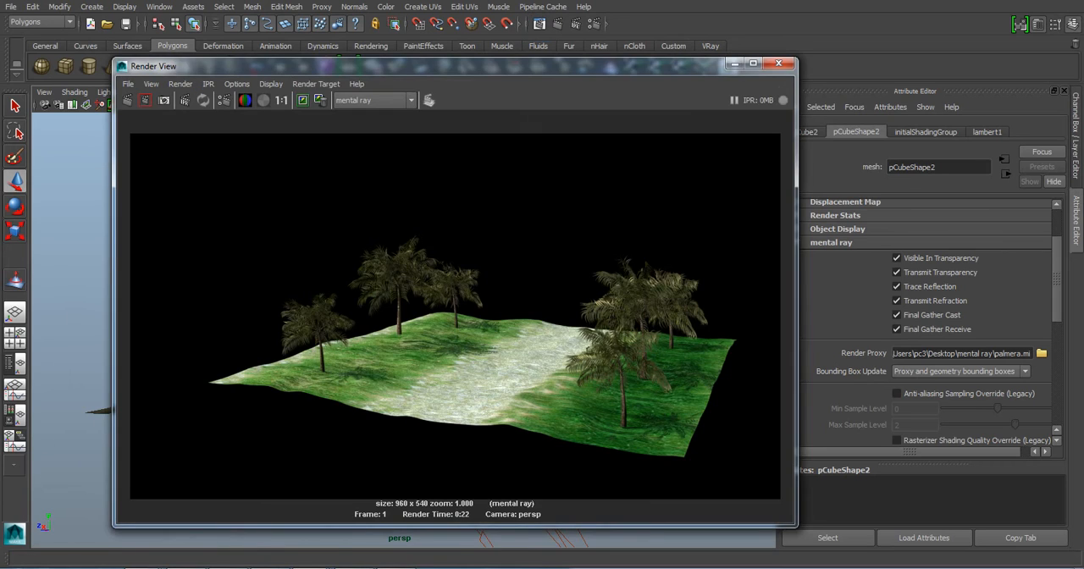
left_click_drag(526, 66, 539, 56)
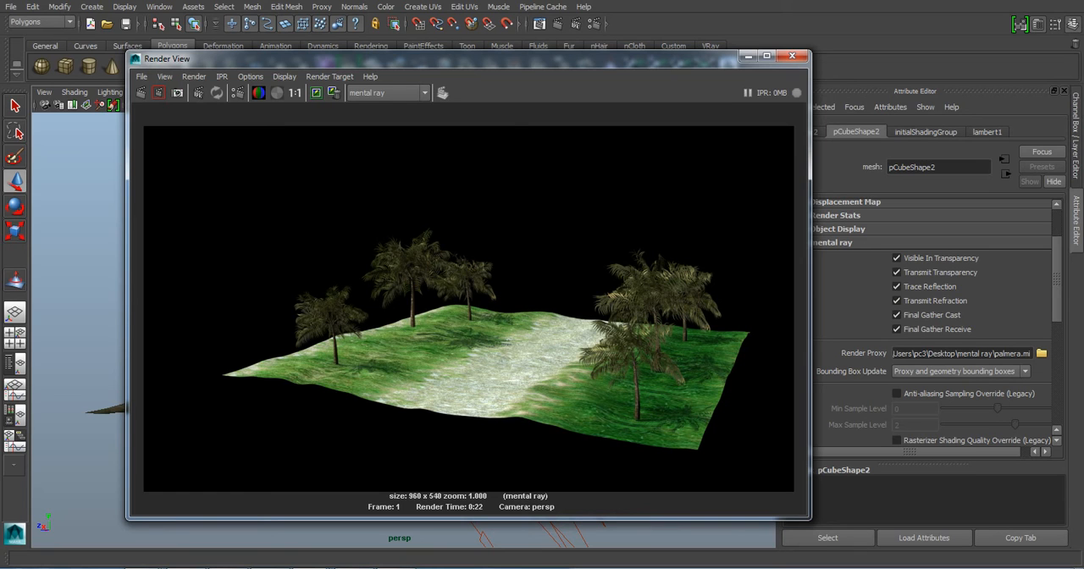
- Switch to the original palm scene for comparison and return to the rendered terrain image
key("alt+Tab")
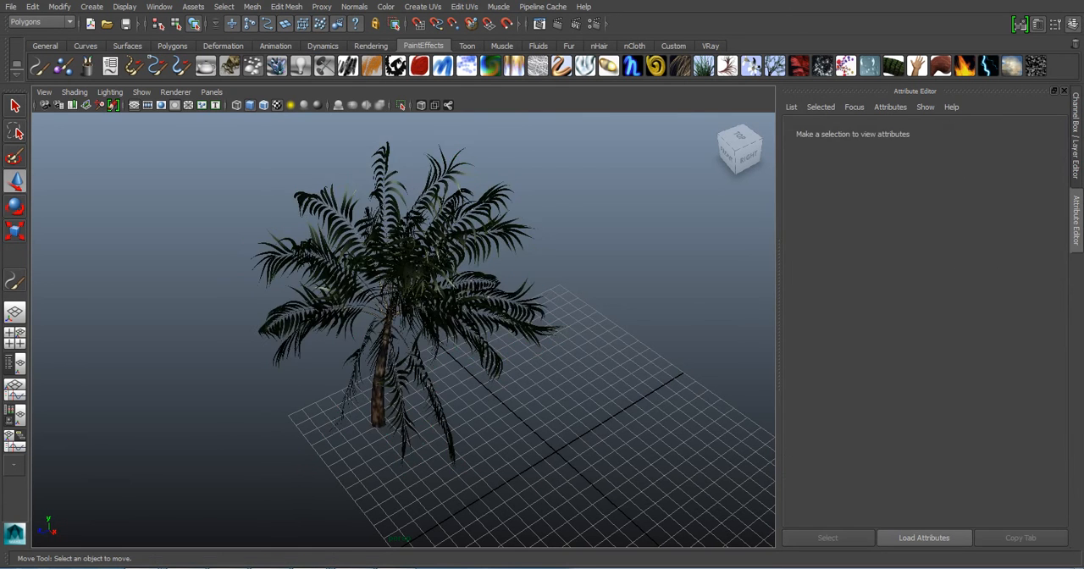
left_click(415, 265)
key("alt+Tab")
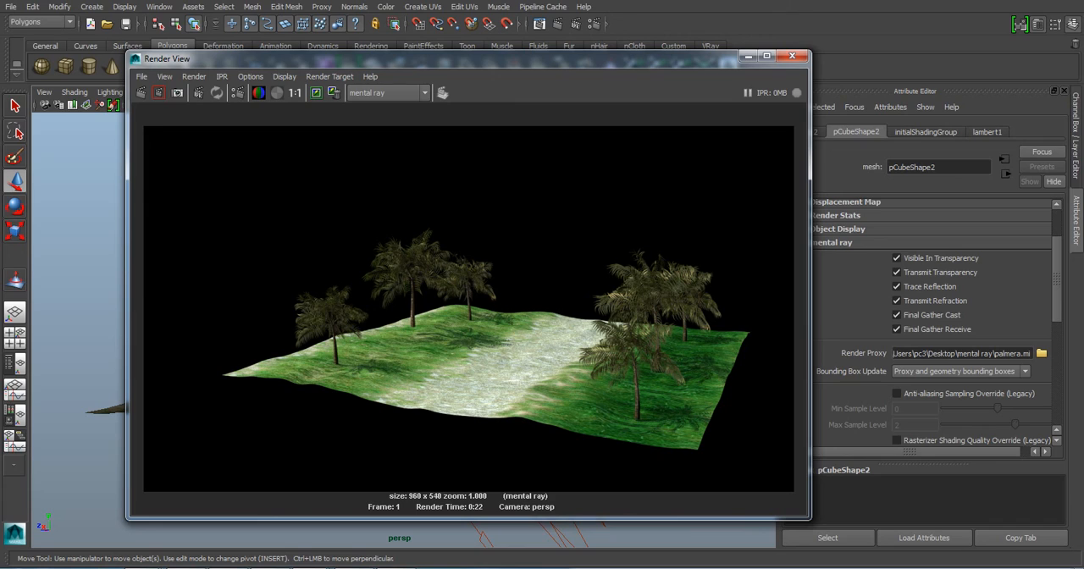